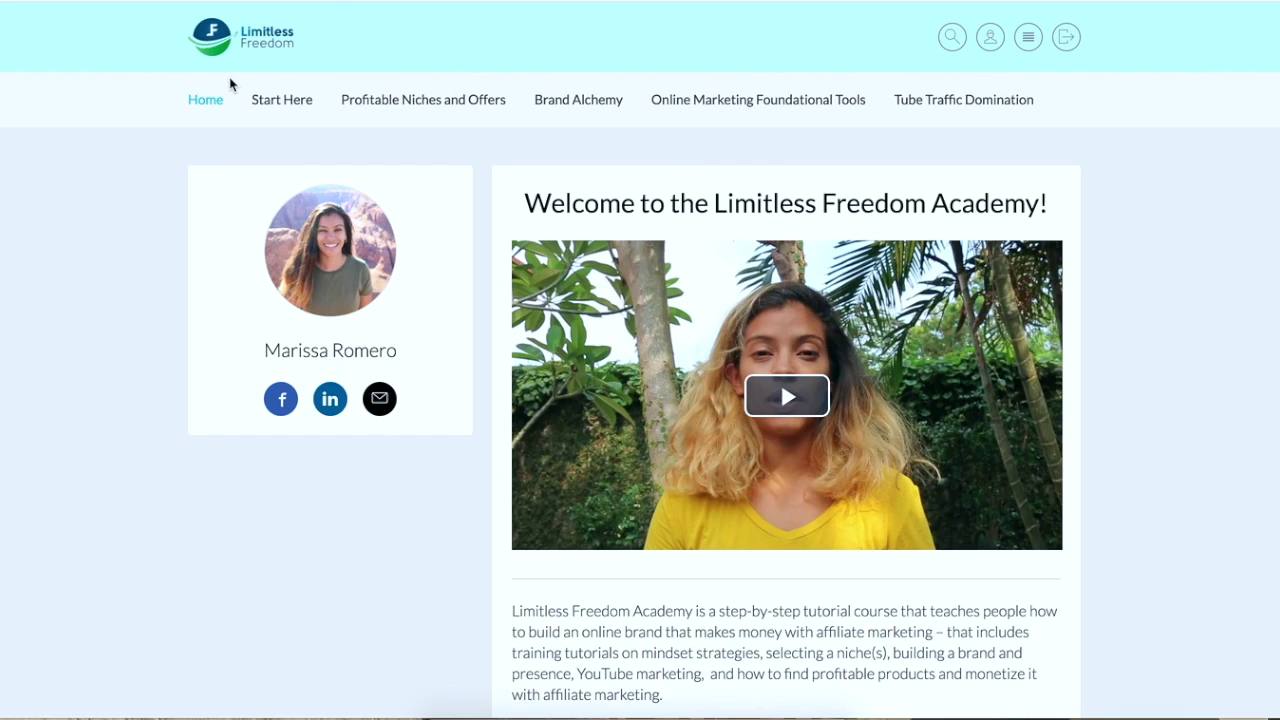
- Preview the lessons under each of the portal's top-menu categories
scroll(97, 445, "down", 3)
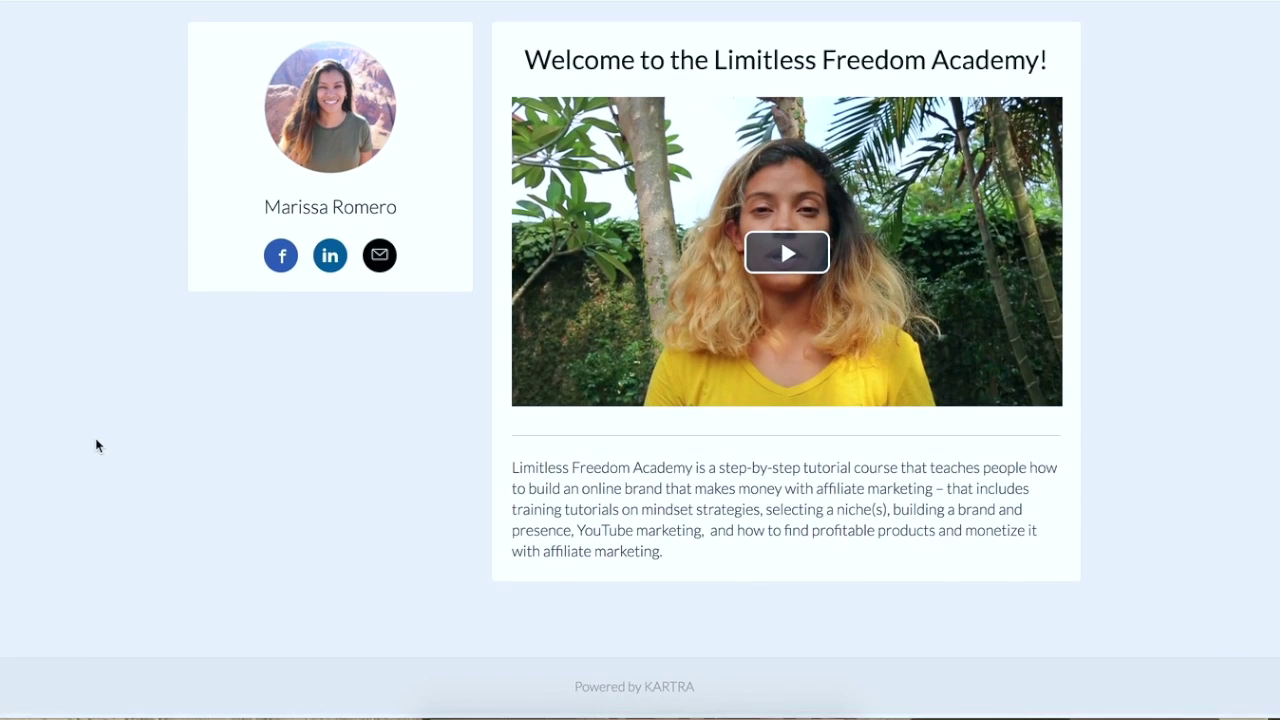
scroll(97, 445, "up", 3)
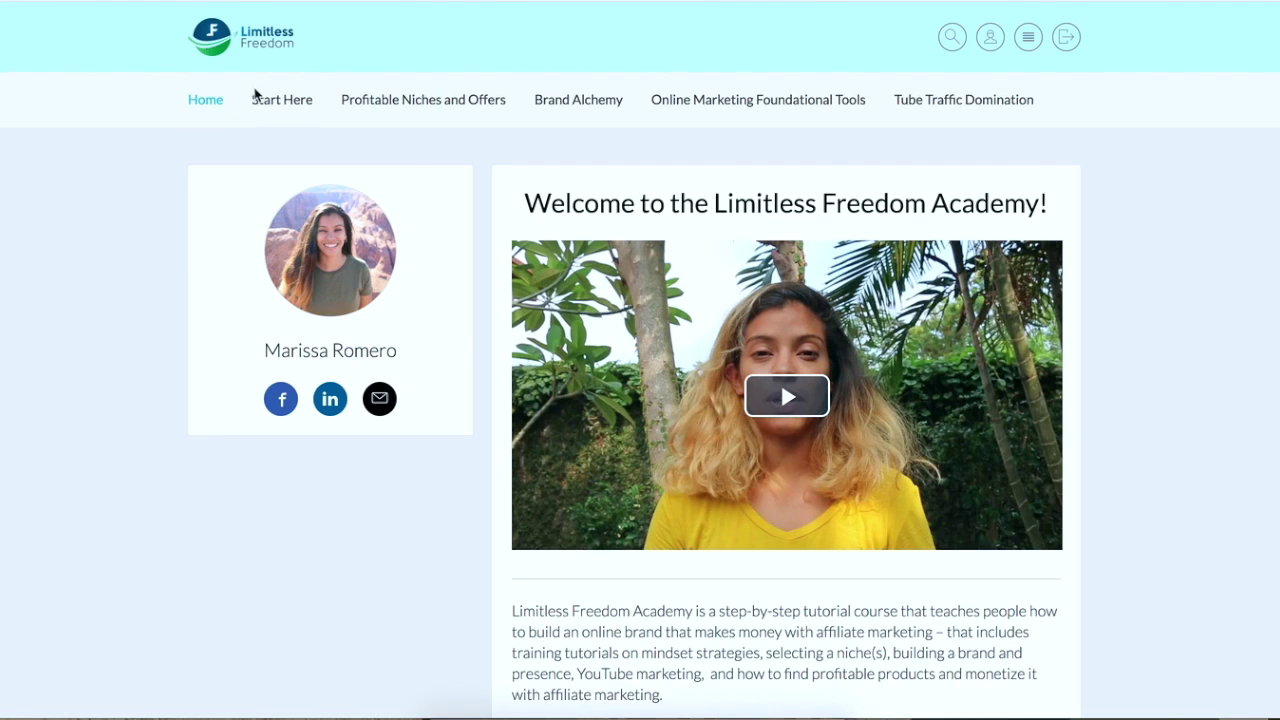
mouse_move(284, 108)
mouse_move(377, 103)
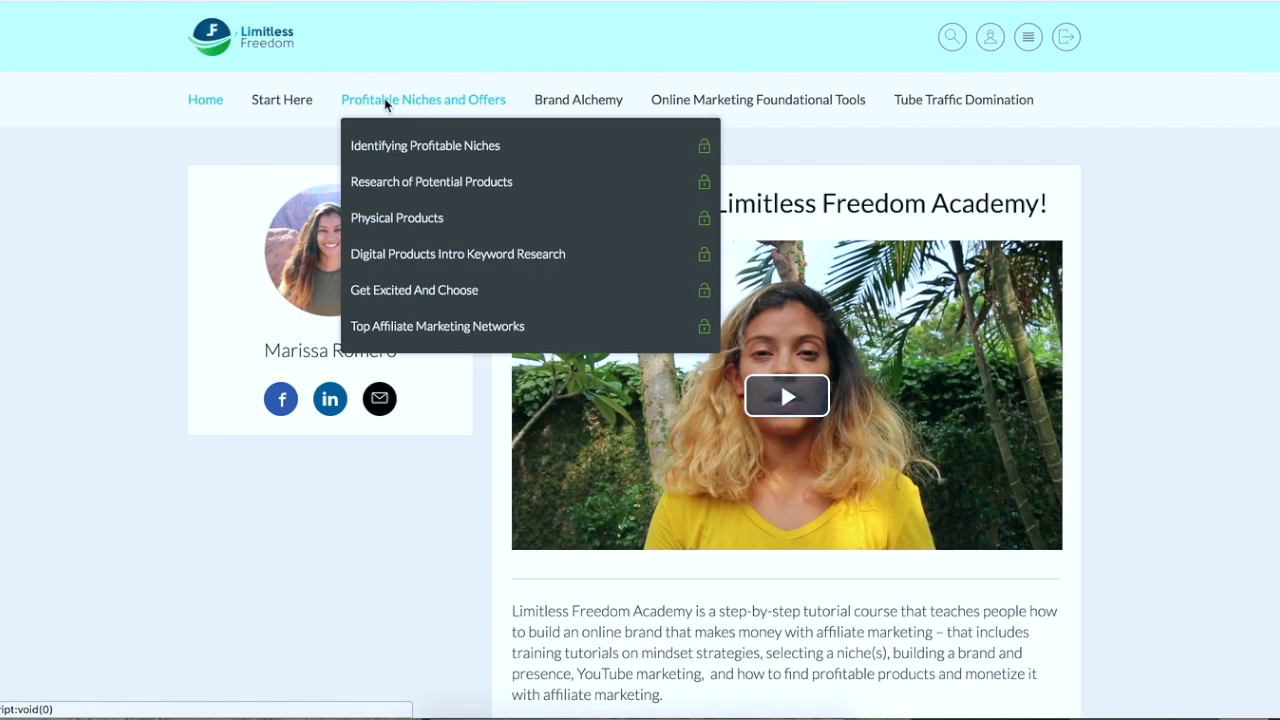
mouse_move(582, 100)
mouse_move(945, 104)
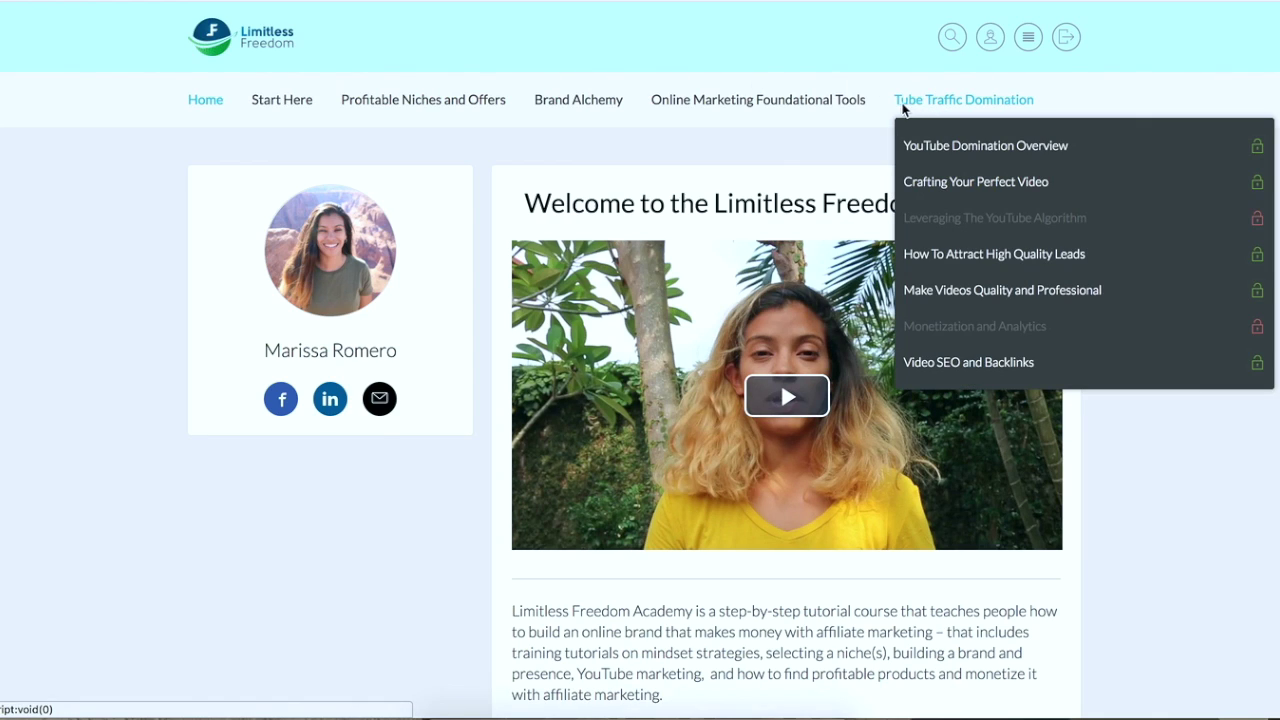
scroll(377, 432, "down", 3)
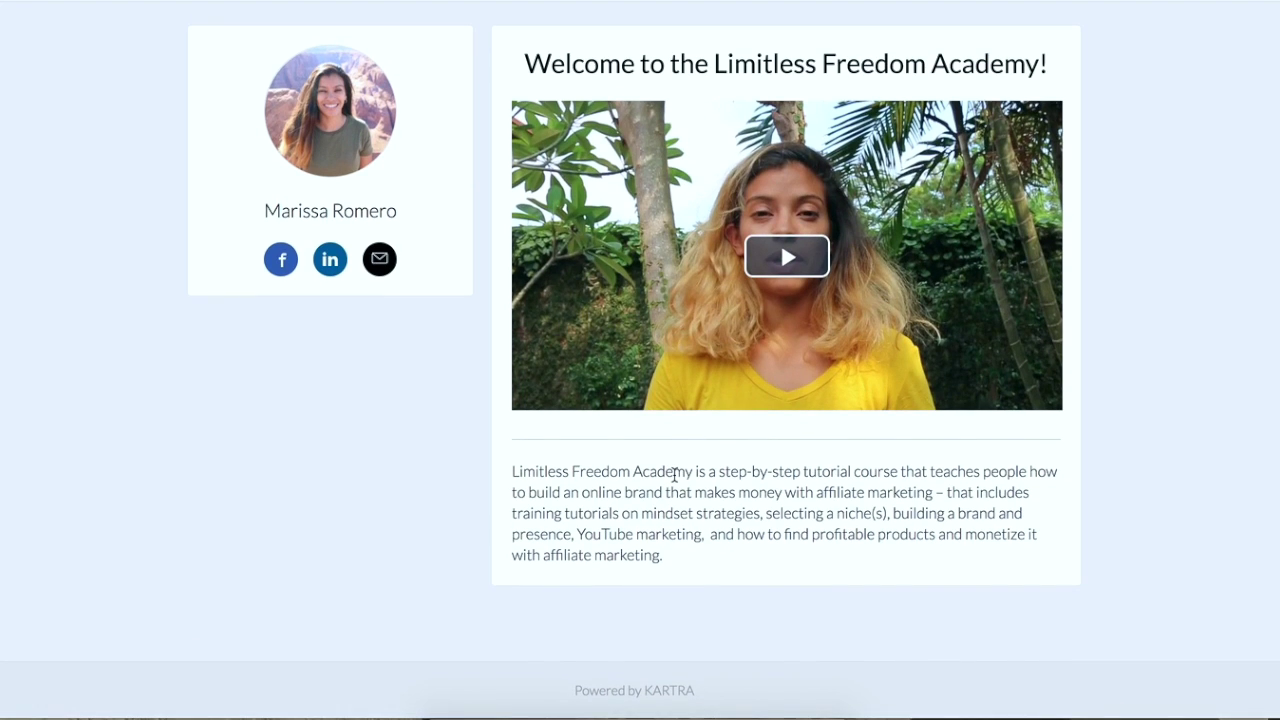
scroll(671, 471, "up", 3)
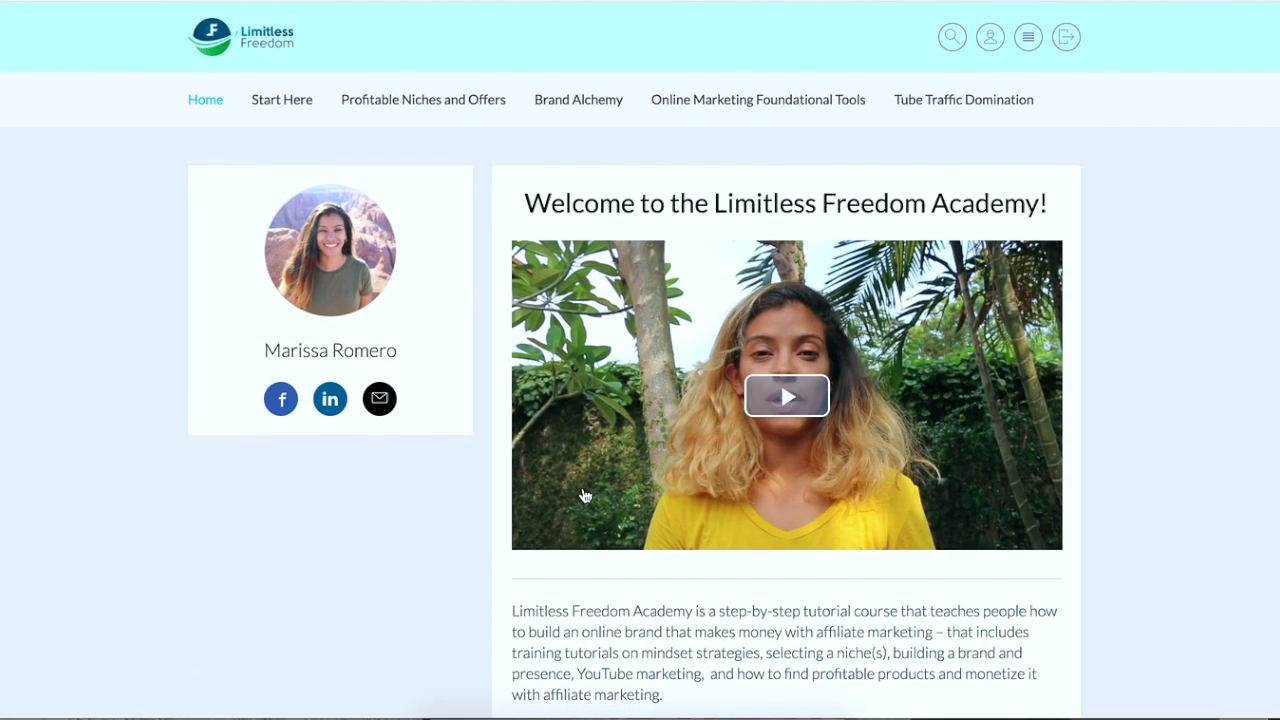
scroll(740, 476, "down", 3)
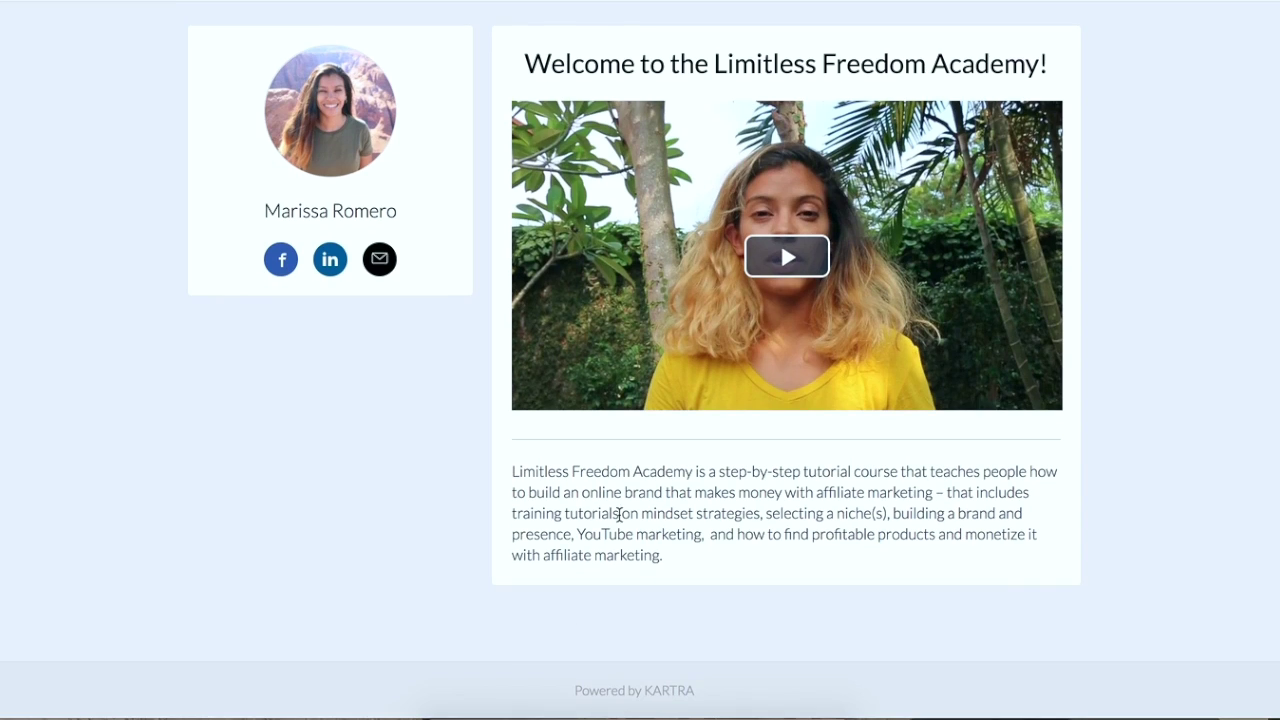
scroll(620, 512, "up", 3)
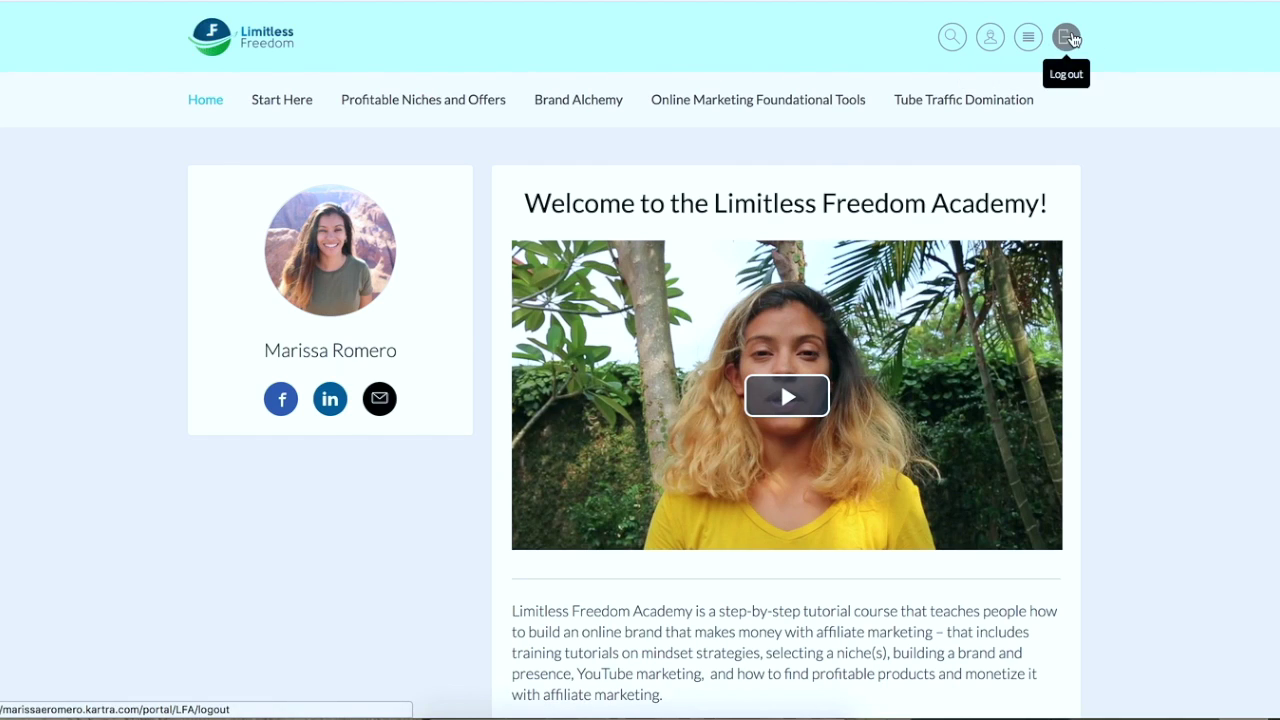
- Check the page footer, then close the portal preview to return to the membership setup
scroll(167, 519, "down", 3)
scroll(167, 519, "up", 3)
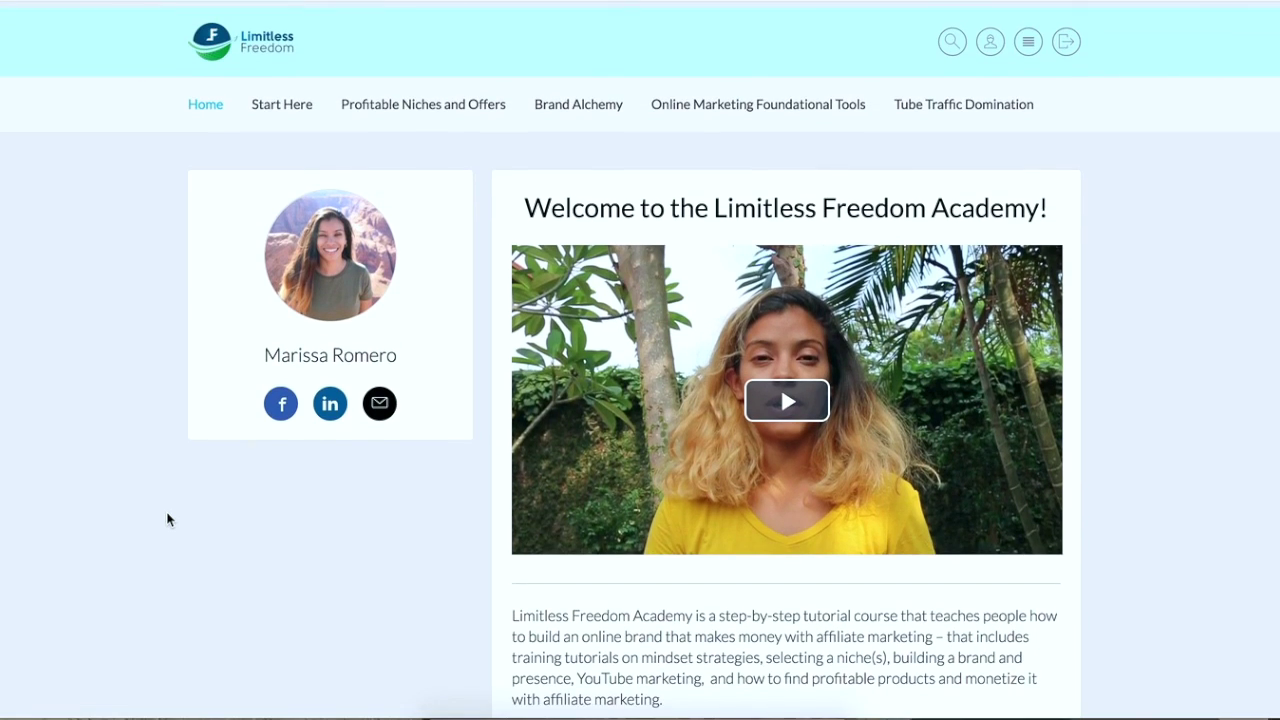
scroll(329, 429, "down", 3)
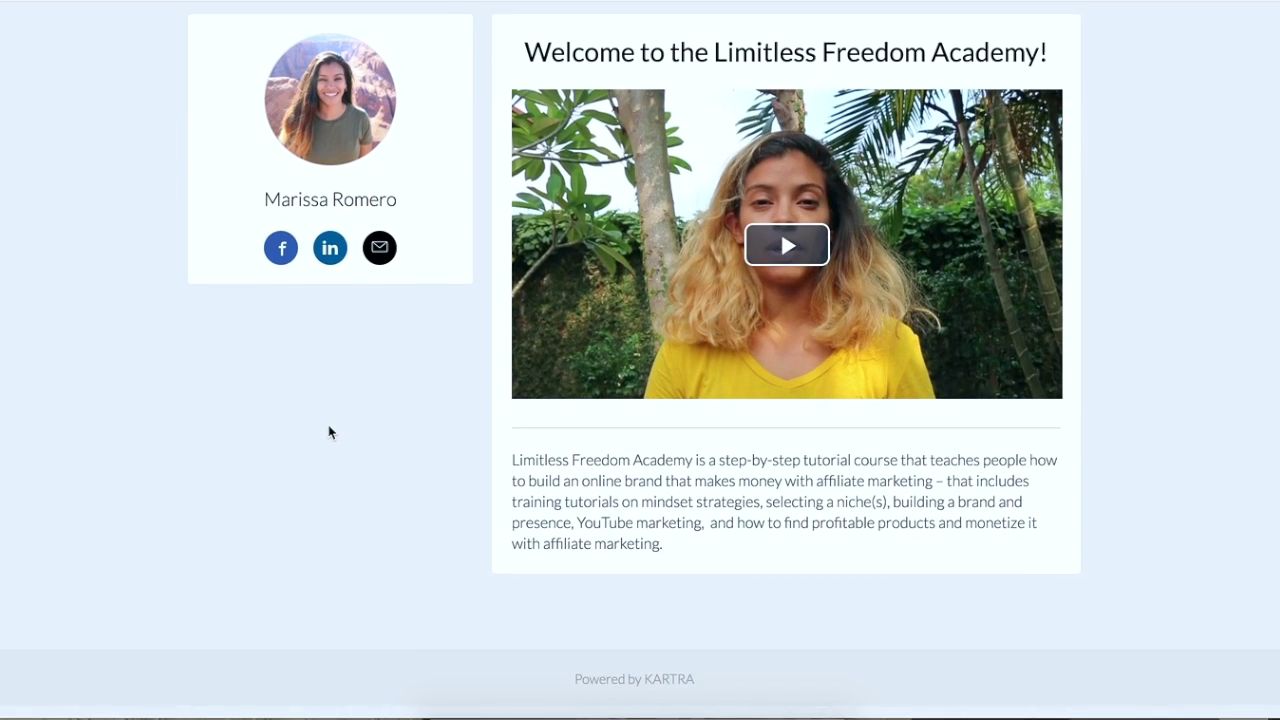
left_click_drag(700, 689, 522, 699)
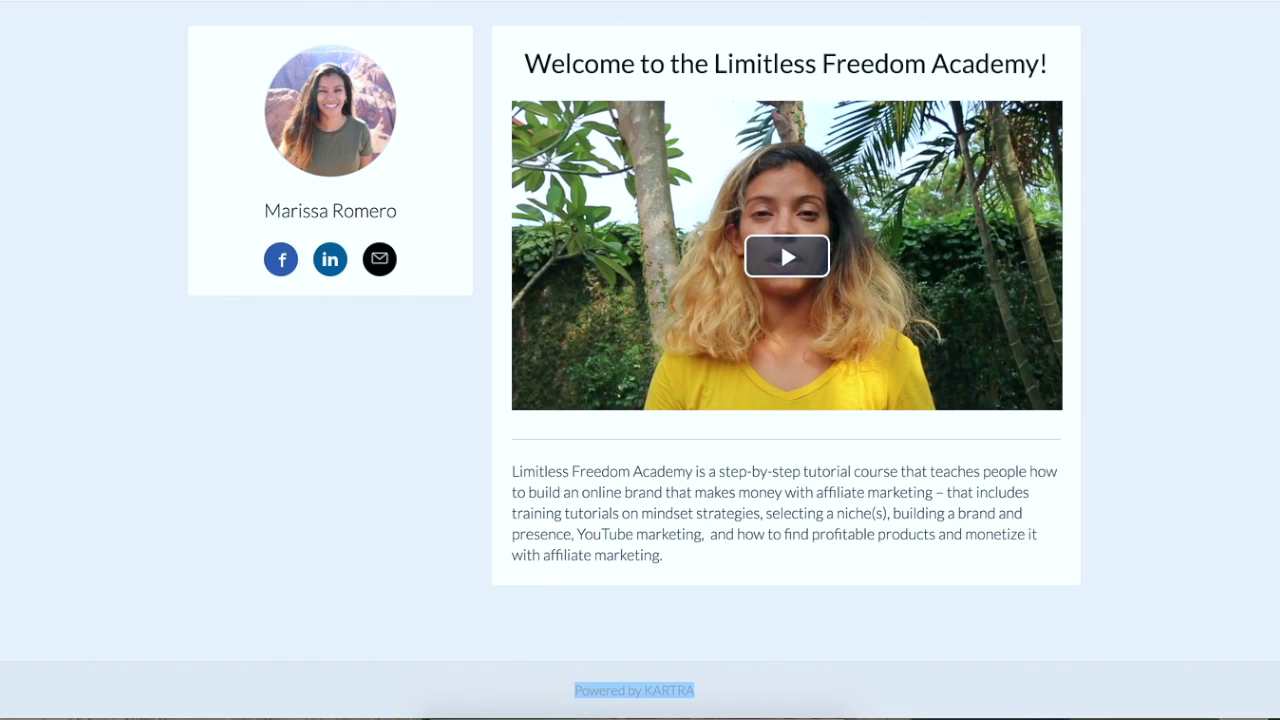
key("ctrl+w")
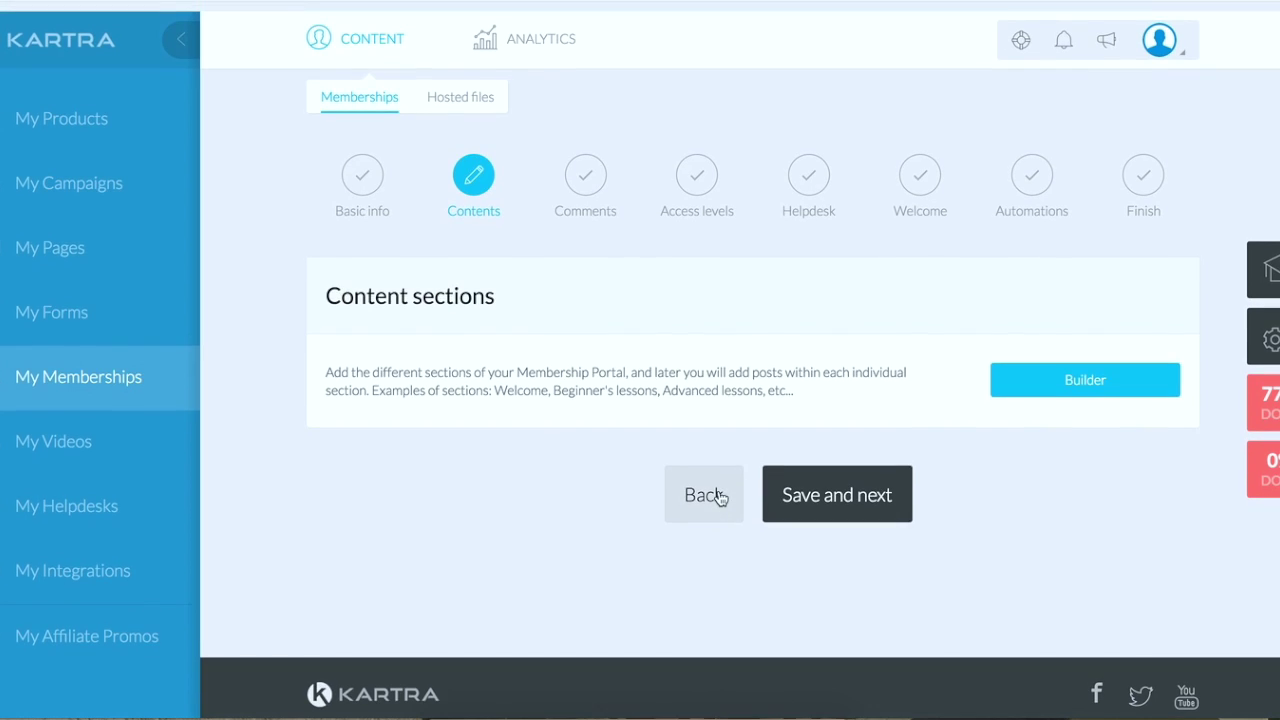
- Go to My Memberships to list Example Ecommerce Blueprint and Limitless Freedom Academy
left_click(95, 380)
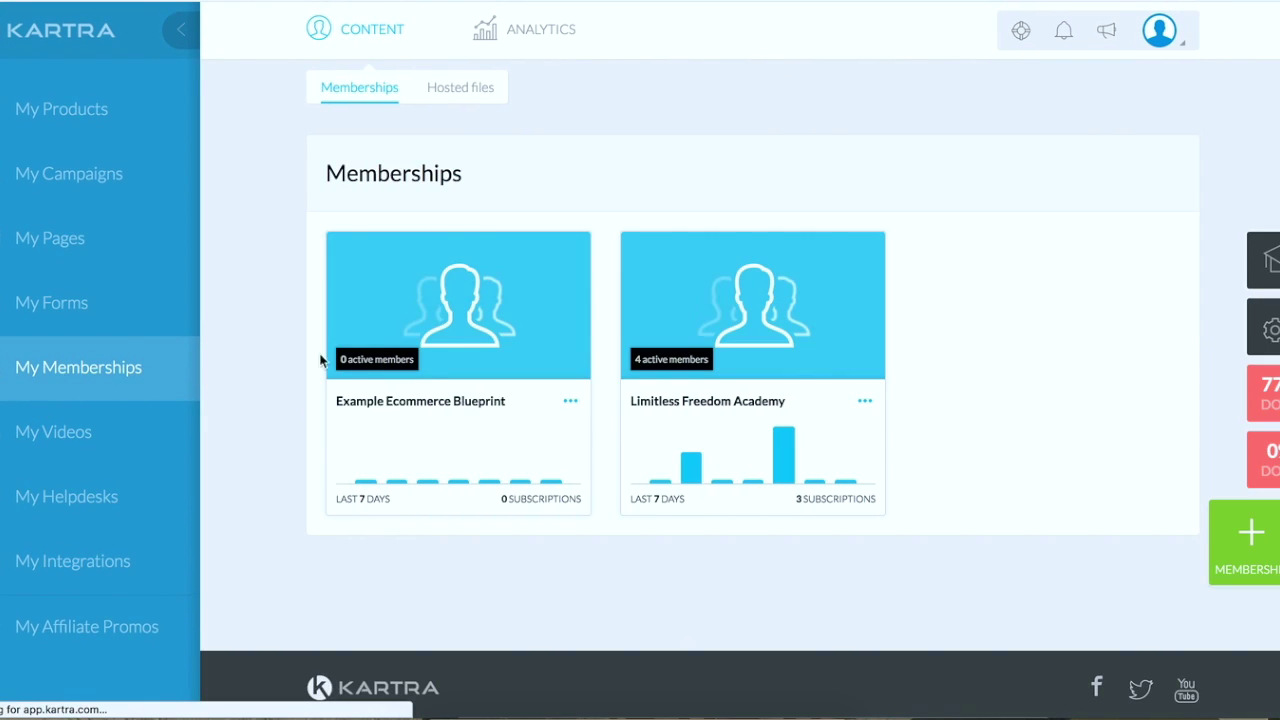
scroll(430, 370, "down", 1)
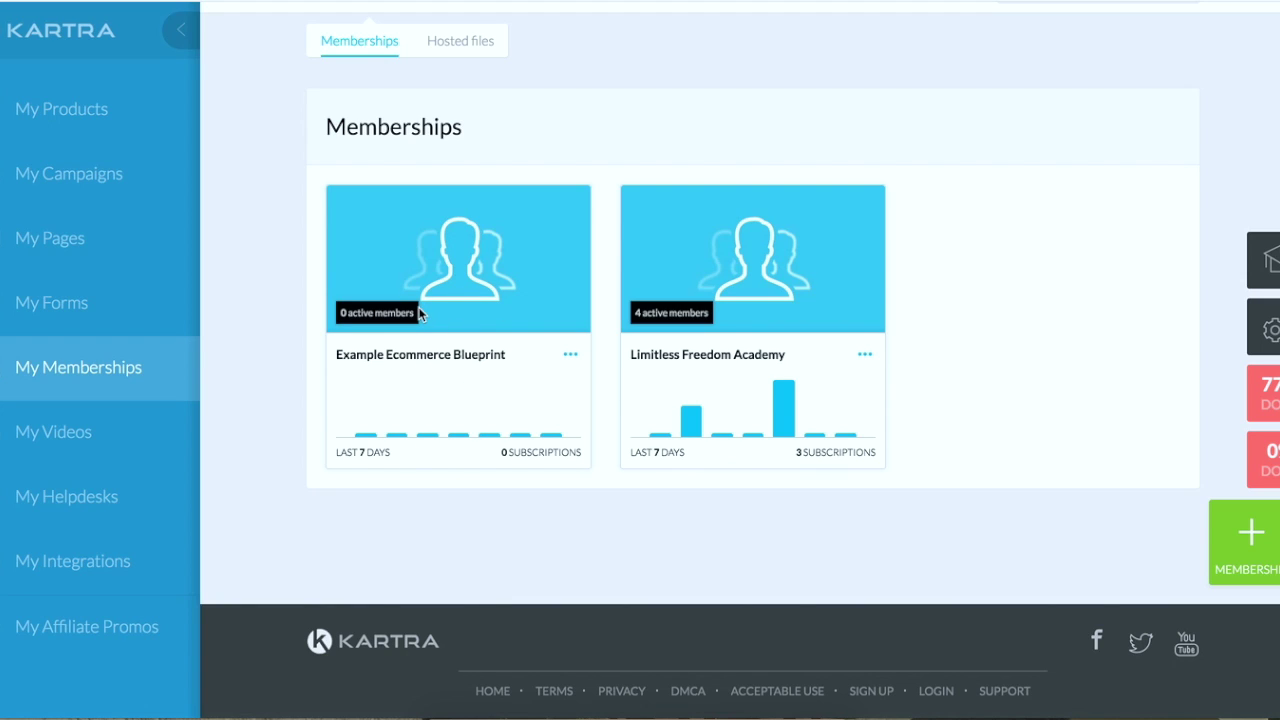
mouse_move(679, 425)
- Edit the Example Ecommerce Blueprint membership and save its Basic info to reach Contents
left_click(570, 354)
left_click(674, 255)
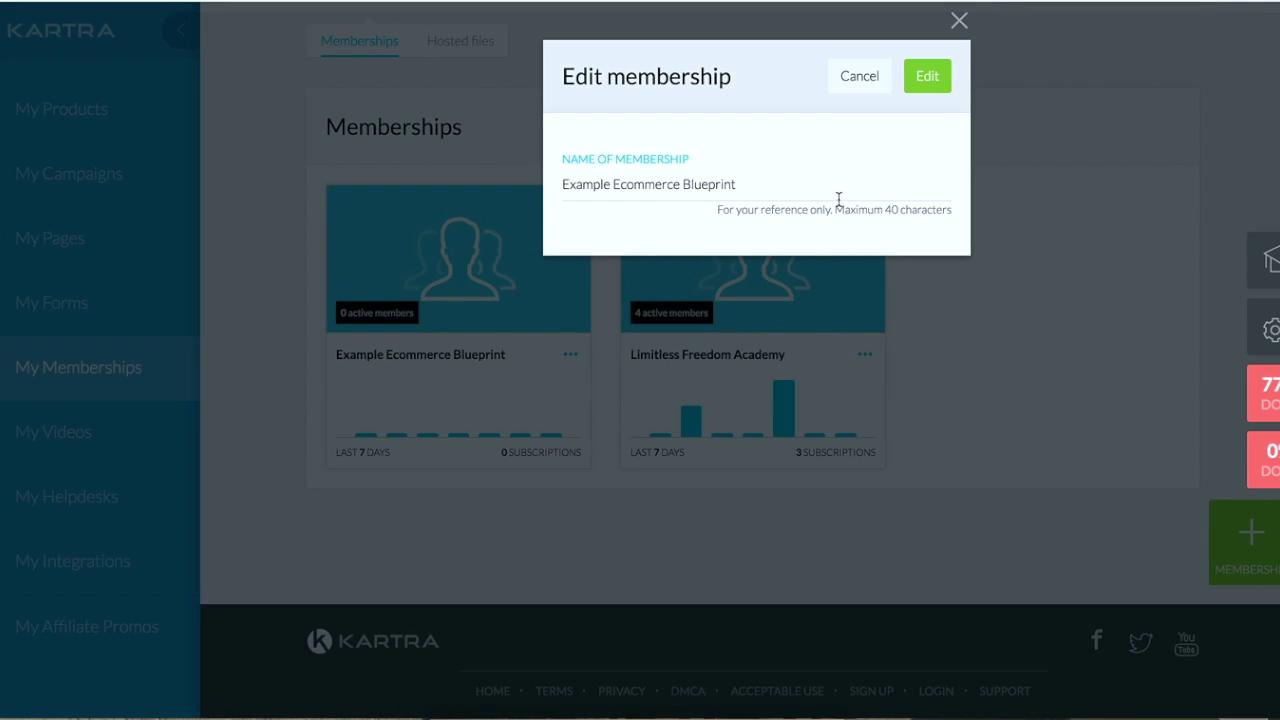
left_click(930, 77)
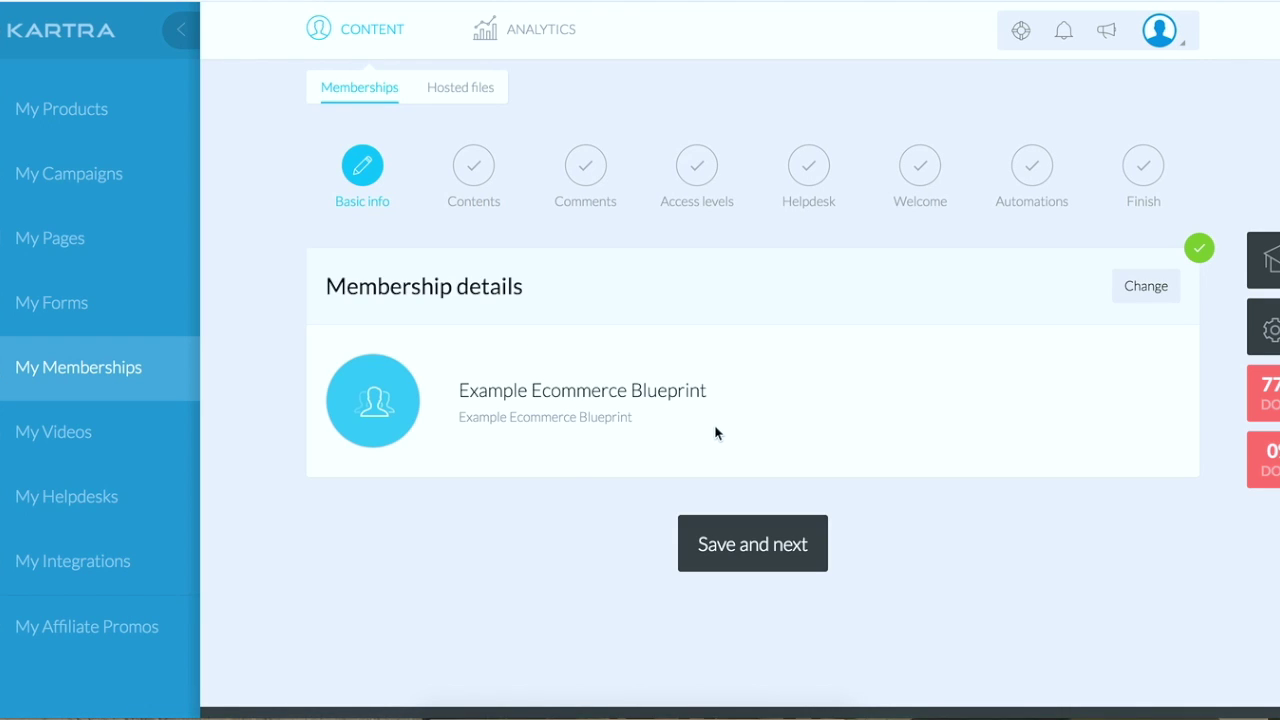
left_click(790, 549)
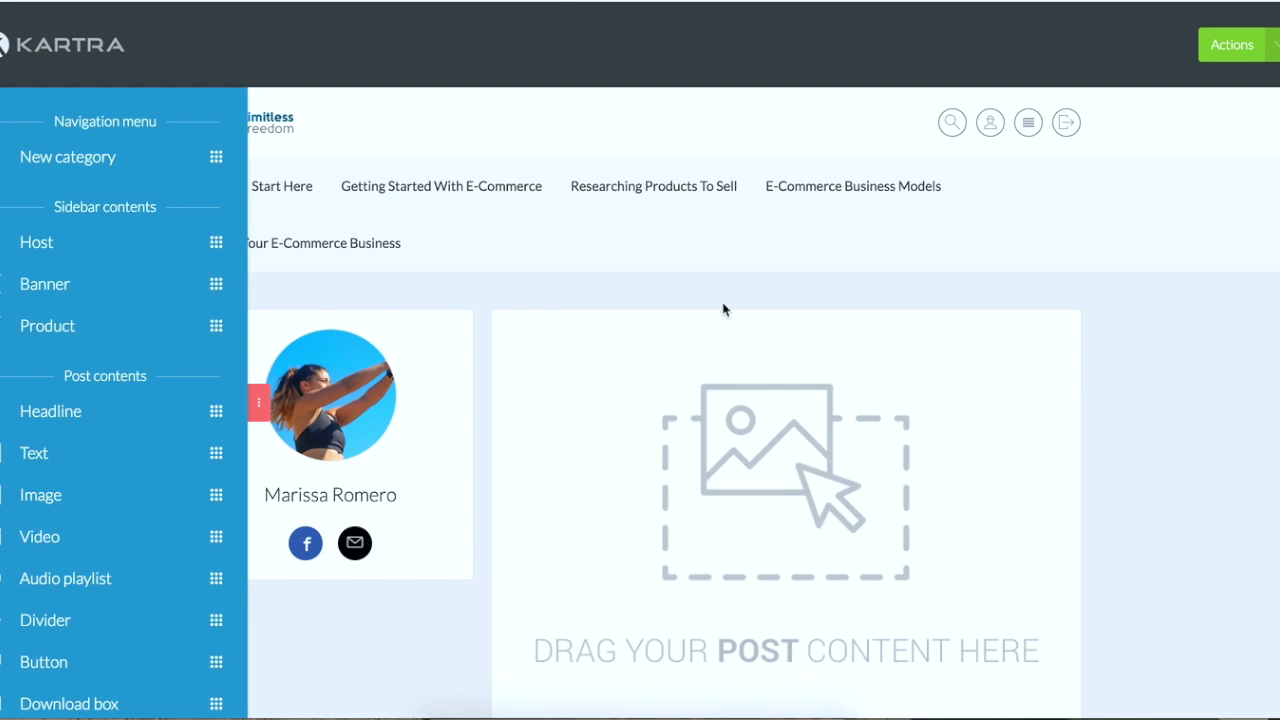
- Inspect the top-menu category dropdowns, then drag a new category into the navigation menu
left_click(257, 403)
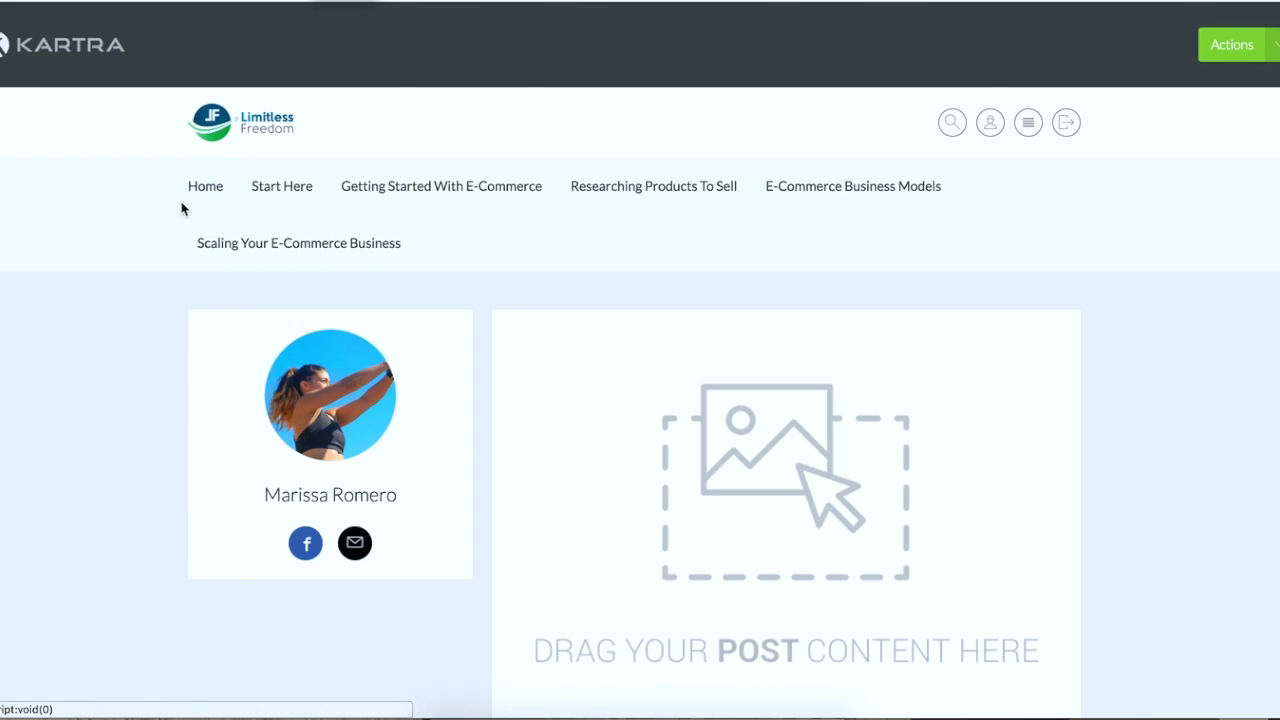
mouse_move(274, 194)
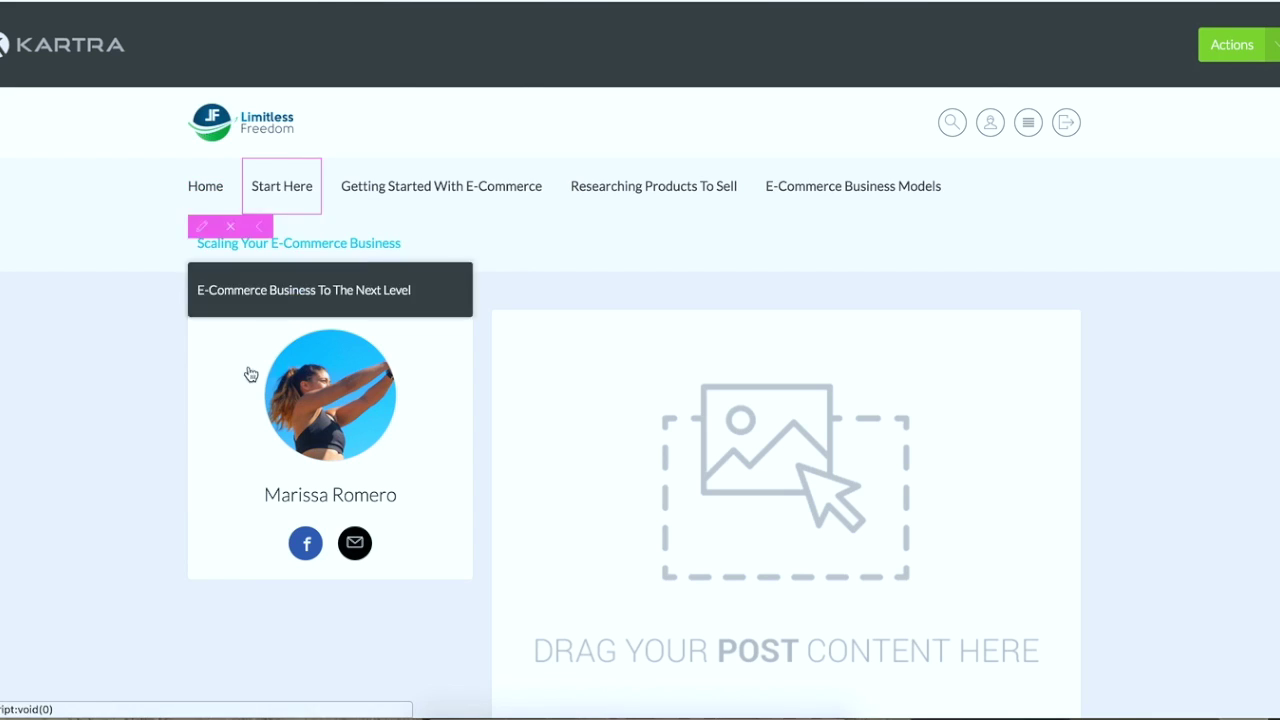
mouse_move(533, 190)
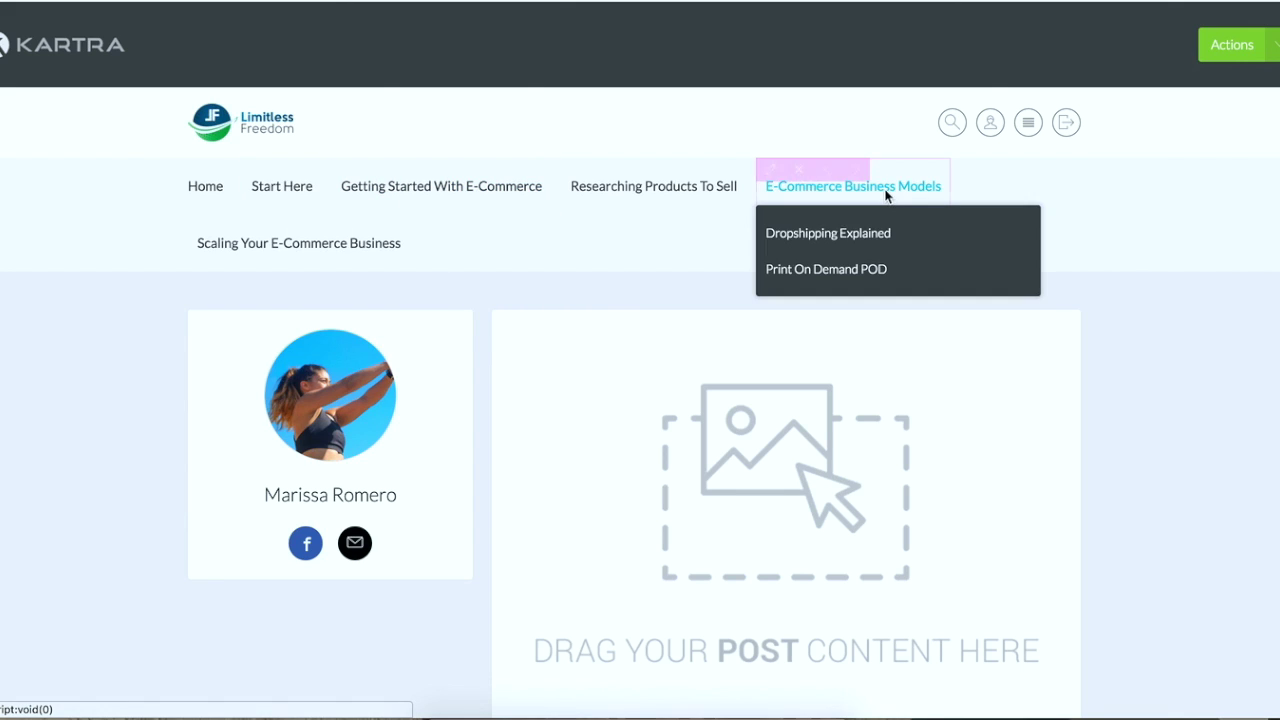
mouse_move(319, 250)
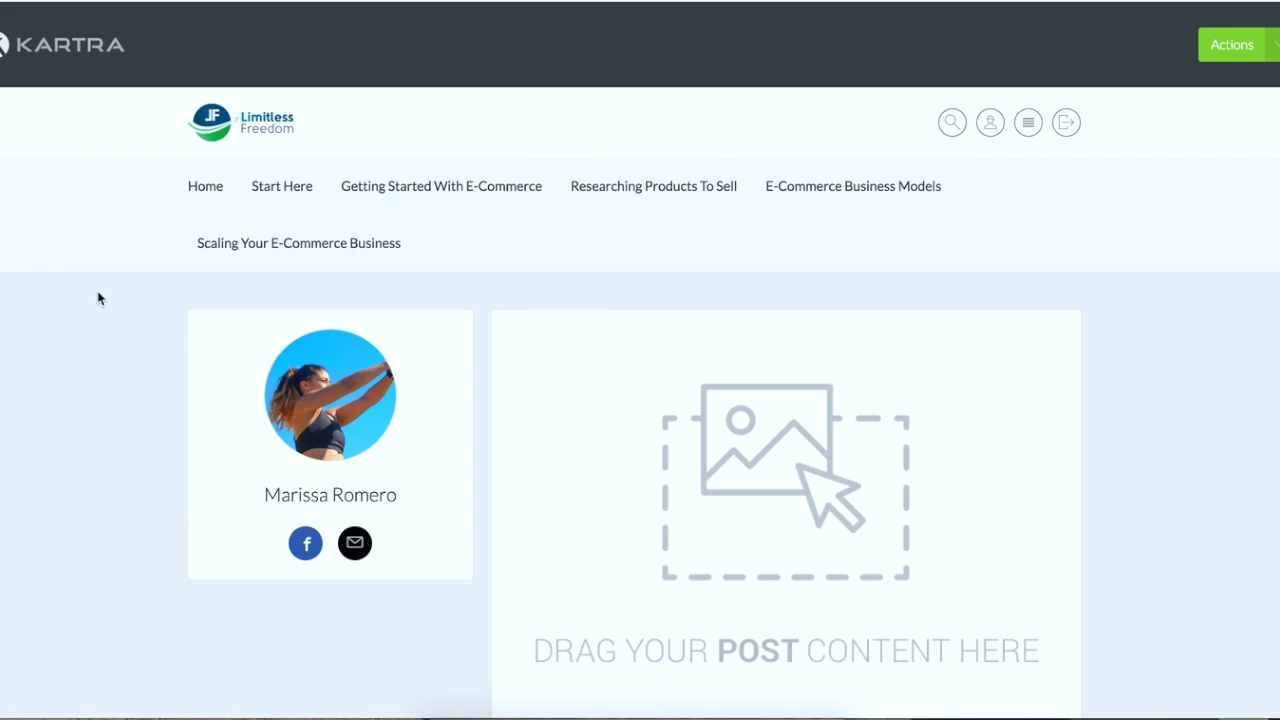
left_click(6, 402)
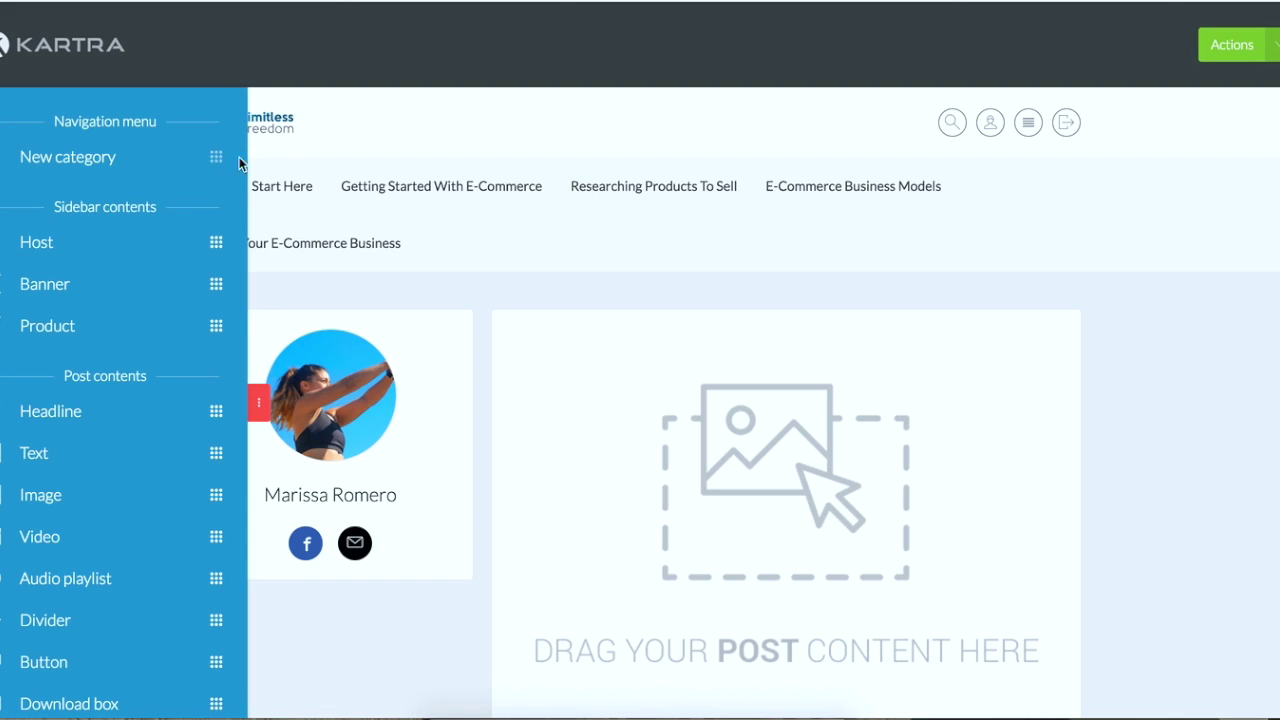
left_click_drag(216, 157, 841, 251)
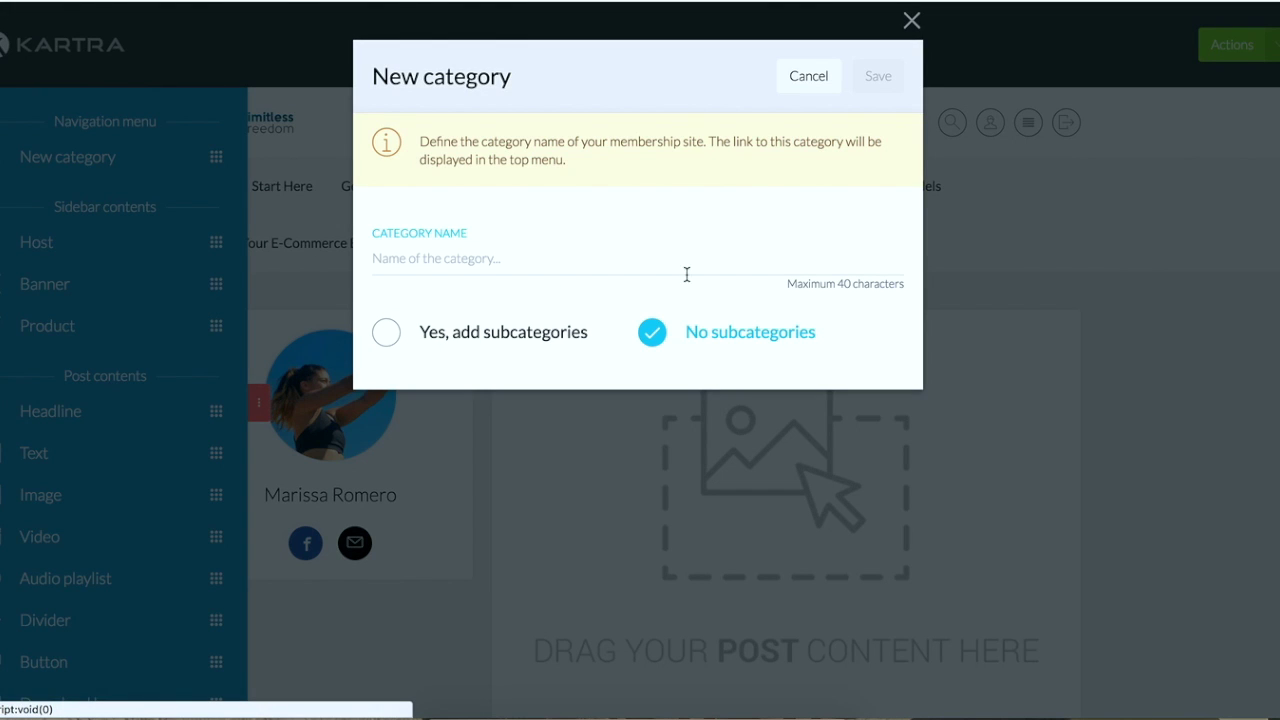
- Name the category 'New Category', enable subcategories, add 'subcategory 1', and save
left_click(455, 258)
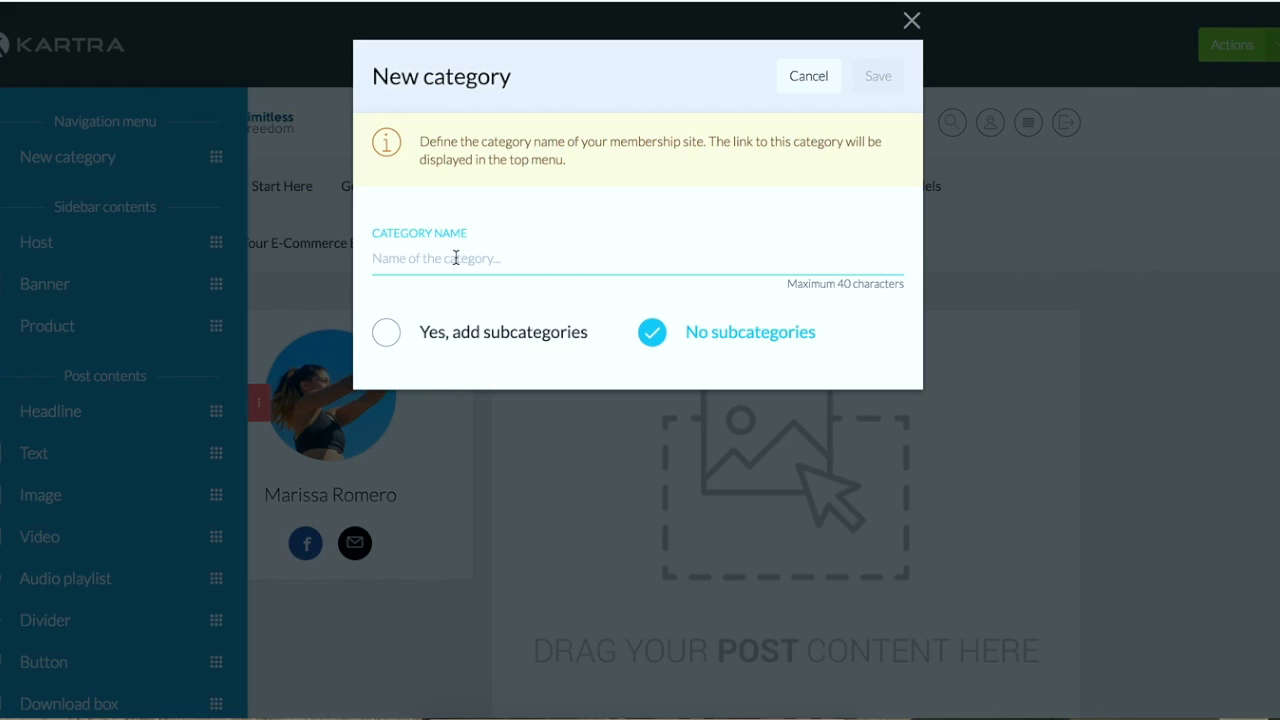
type("New Category")
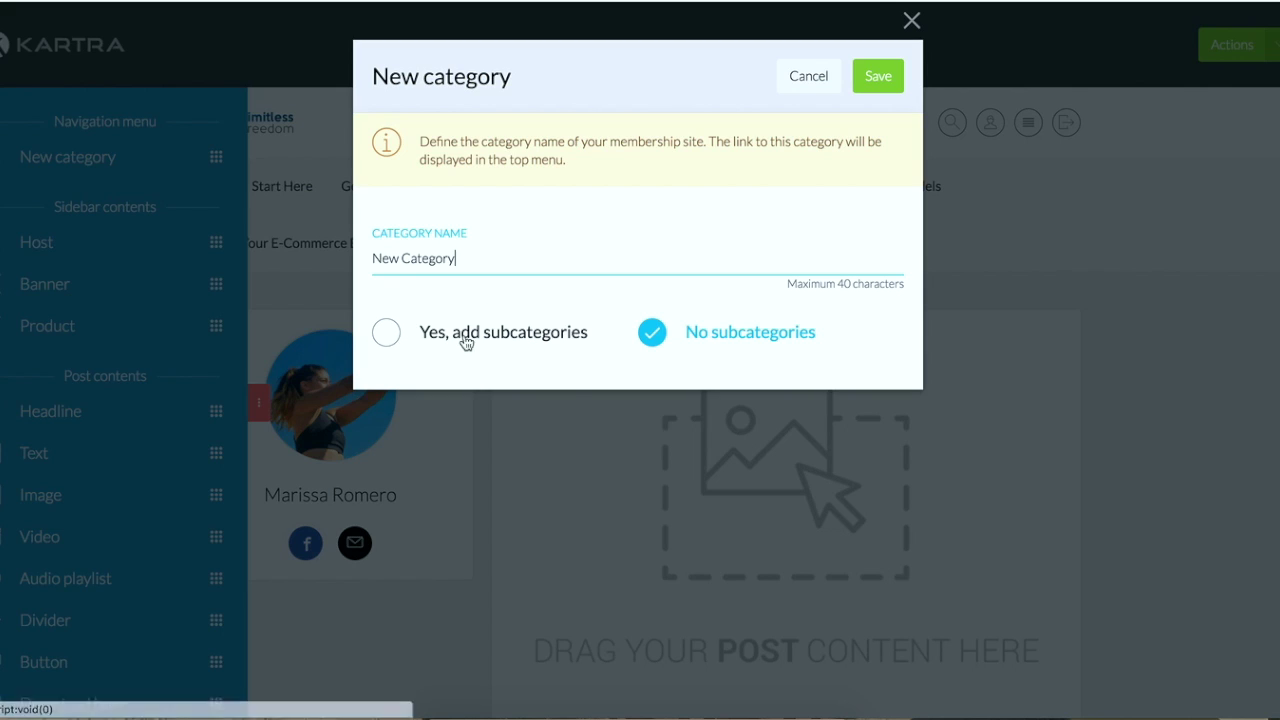
left_click(384, 336)
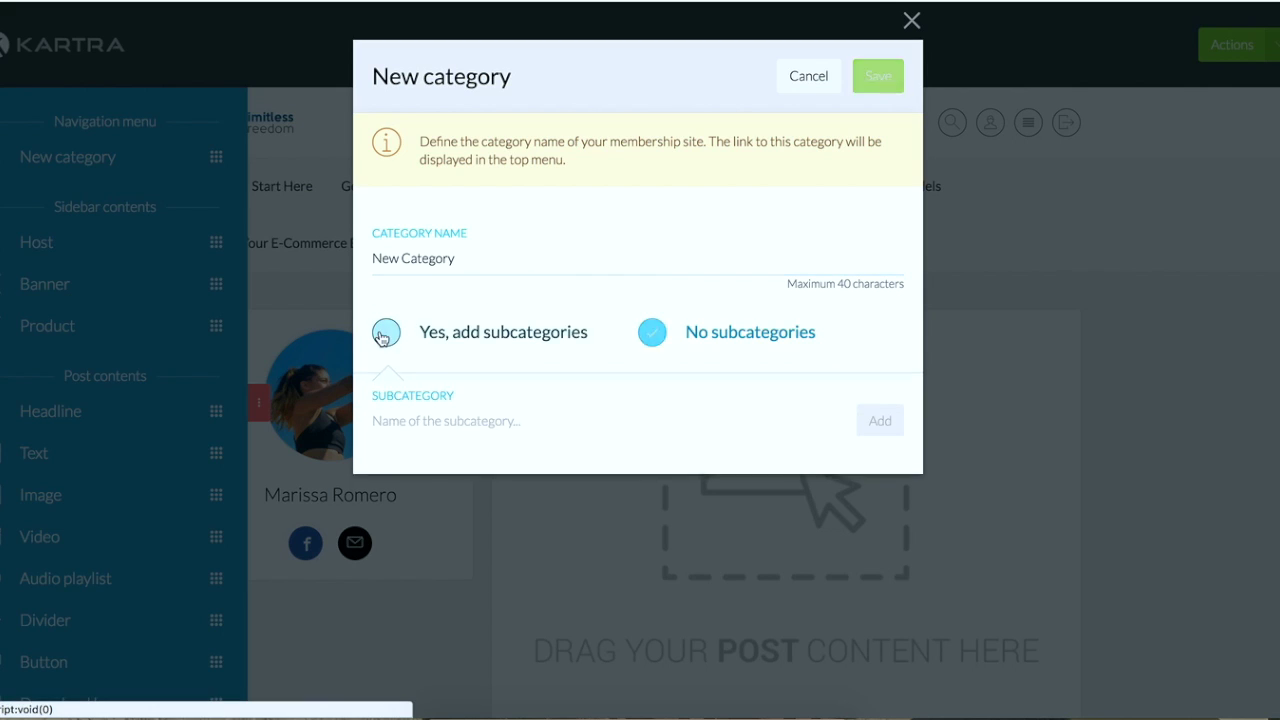
left_click(463, 434)
type("subcategory 1")
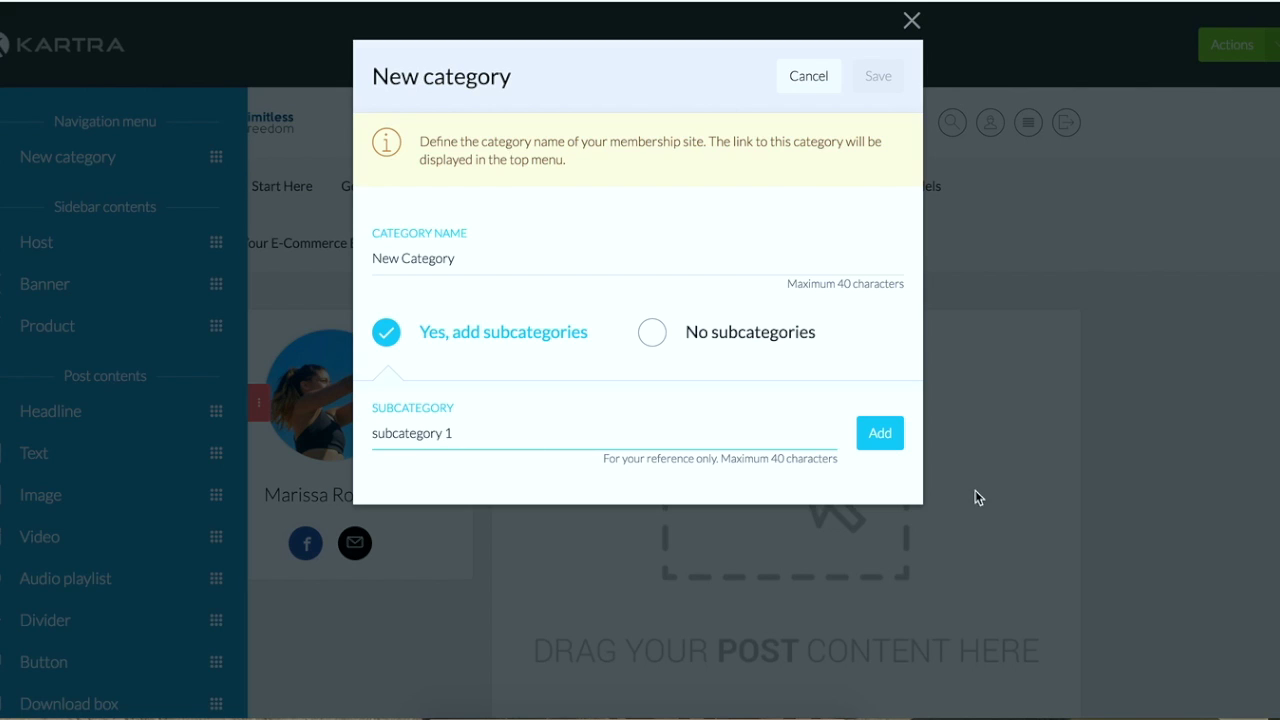
left_click(877, 433)
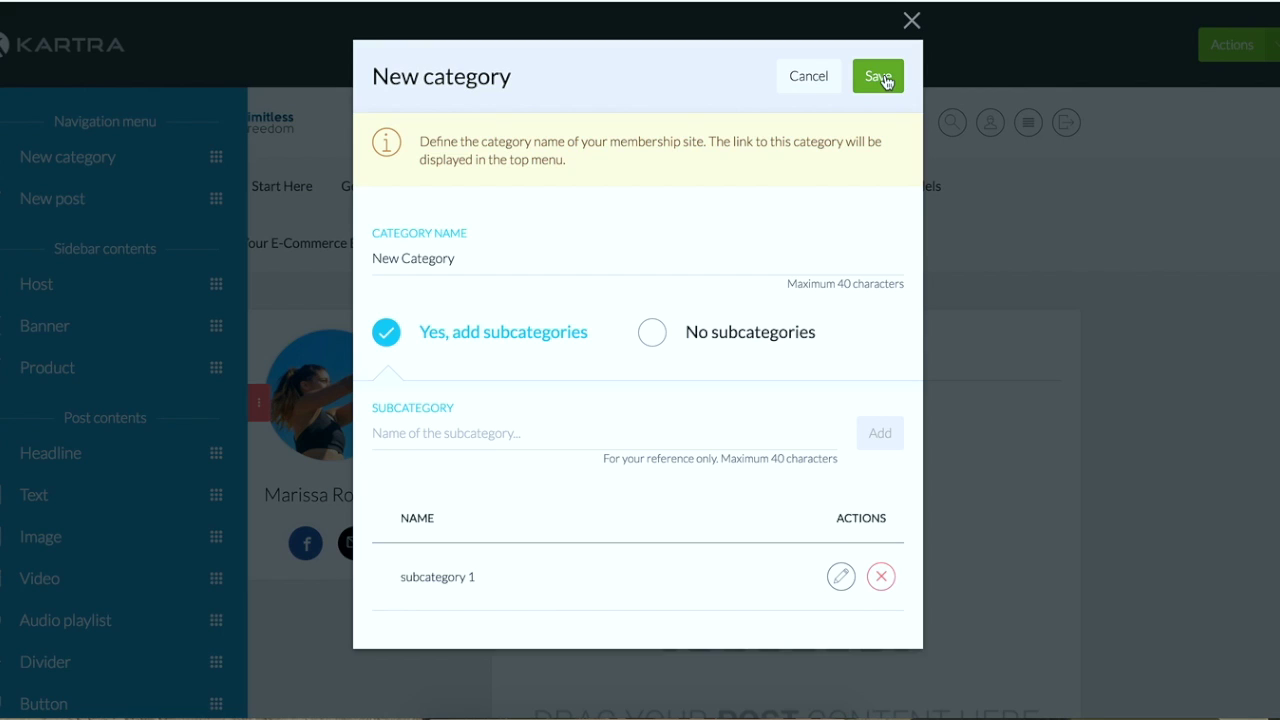
left_click(878, 77)
mouse_move(484, 250)
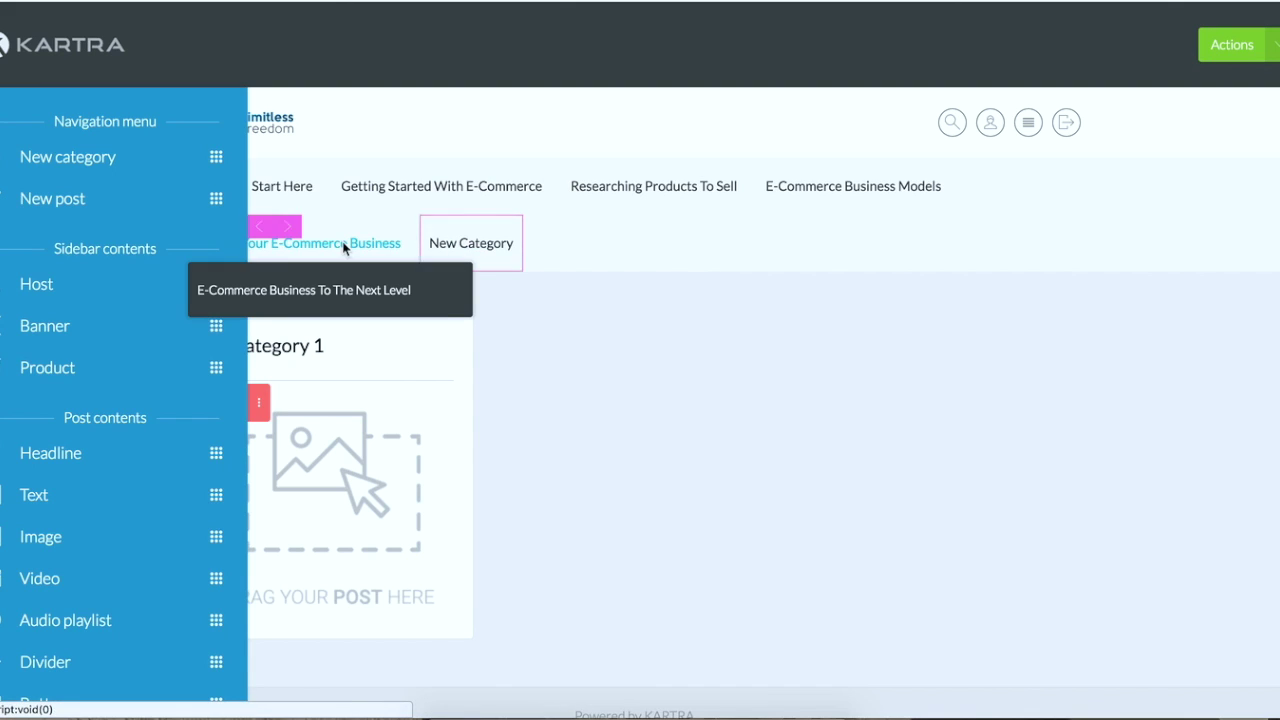
- Open the E-Commerce Business To The Next Level subcategory under the Scaling menu
mouse_move(376, 243)
left_click(258, 405)
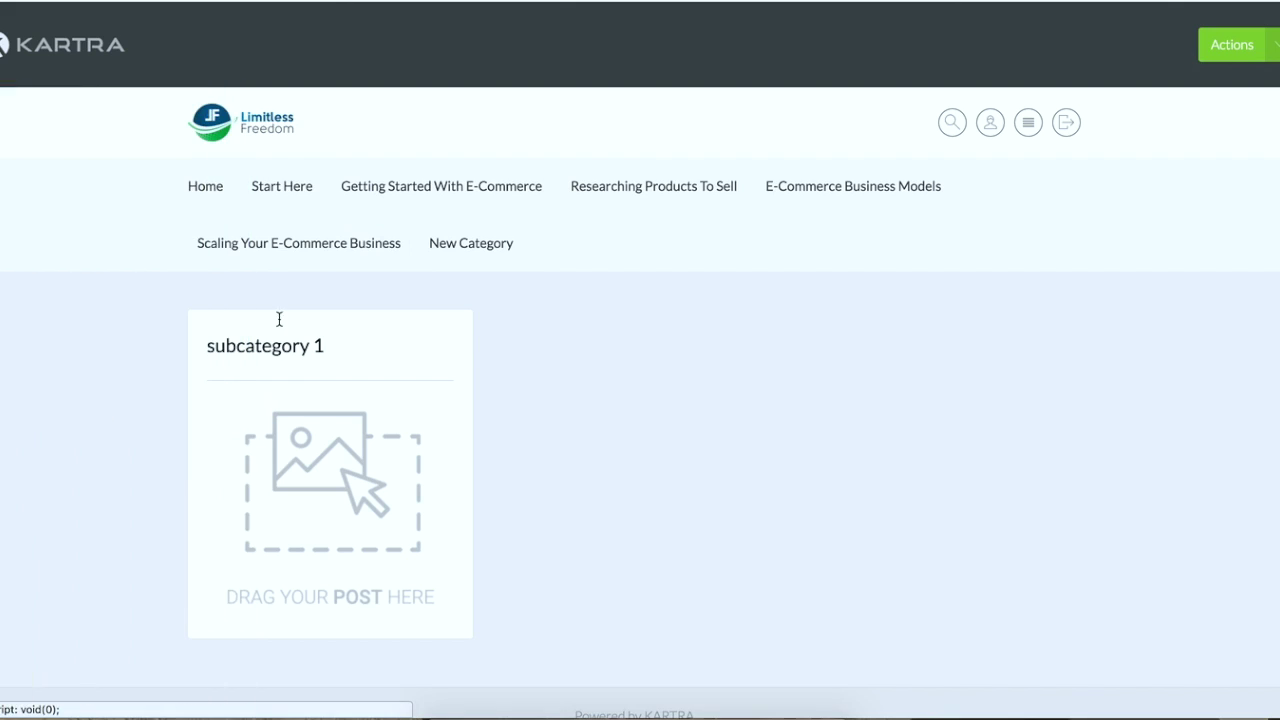
mouse_move(309, 226)
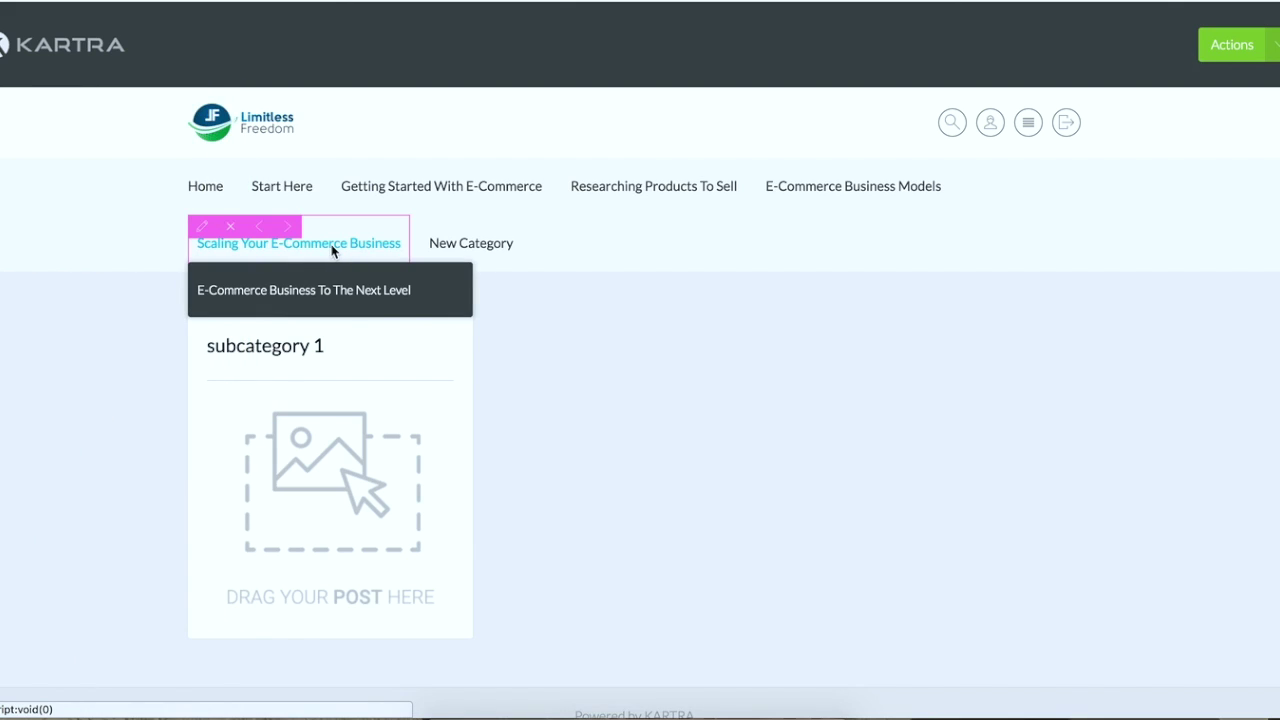
left_click(326, 292)
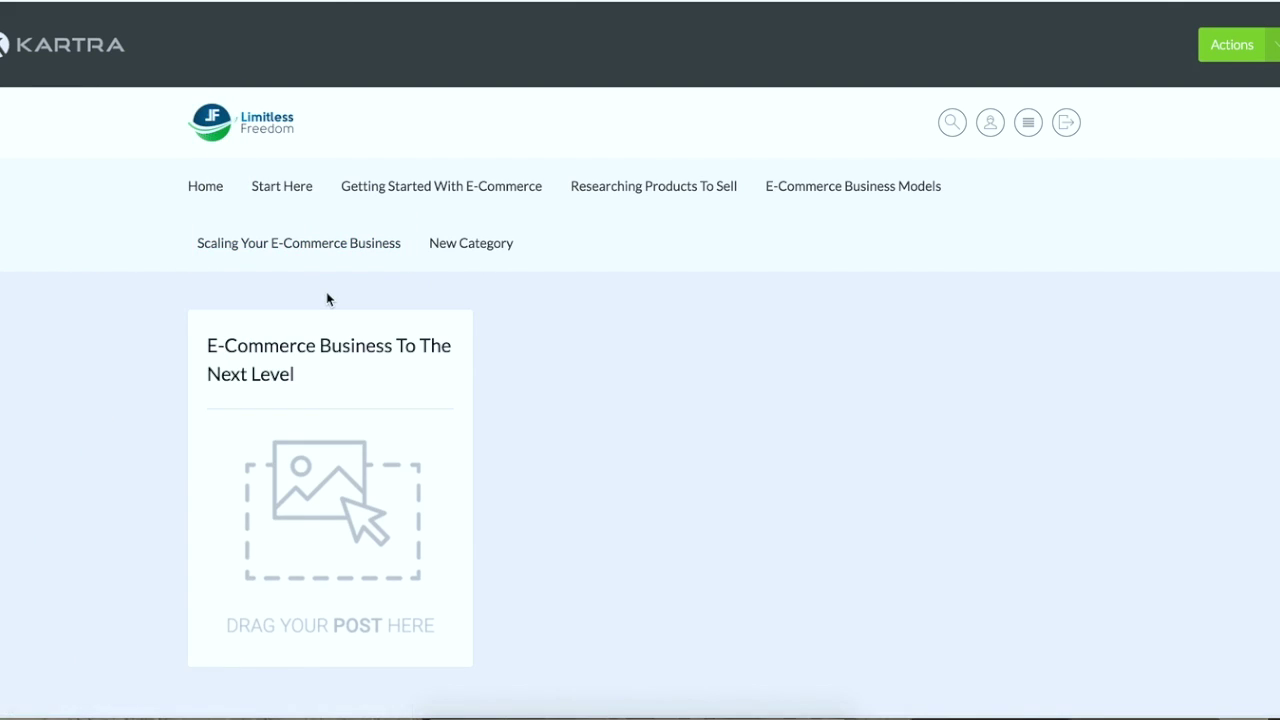
mouse_move(290, 270)
mouse_move(2, 420)
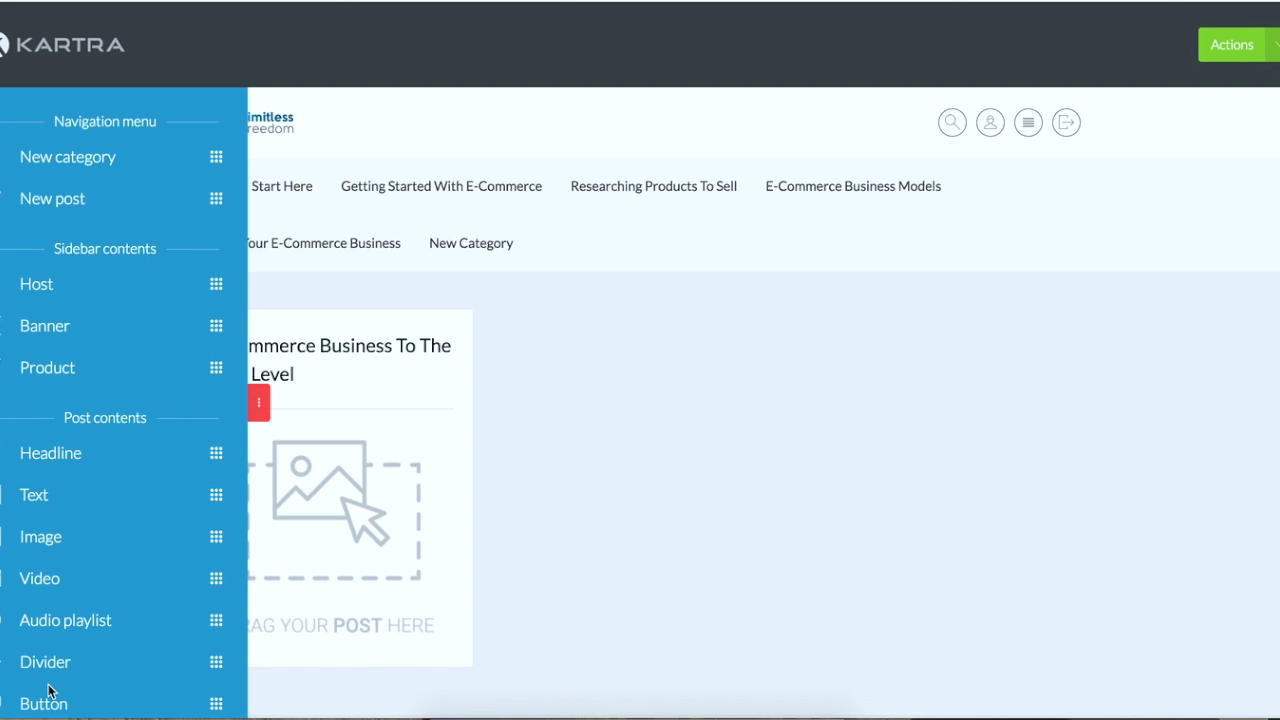
scroll(52, 690, "down", 2)
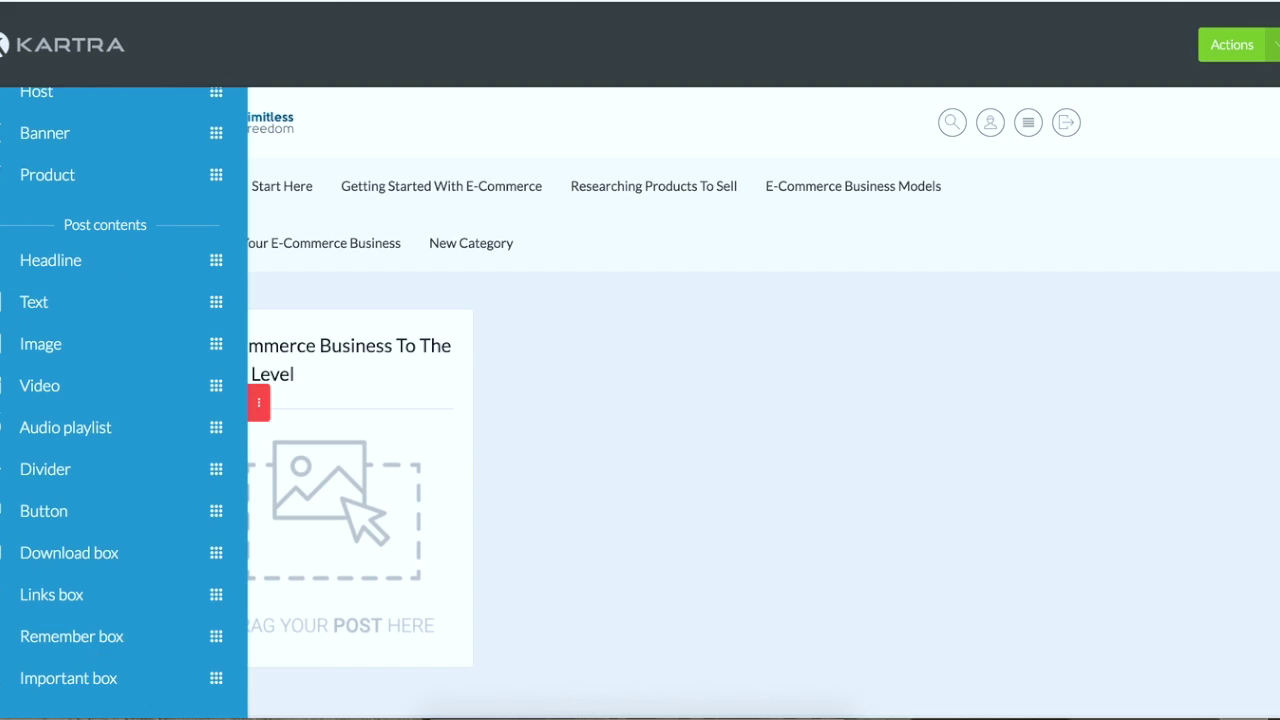
scroll(130, 510, "up", 2)
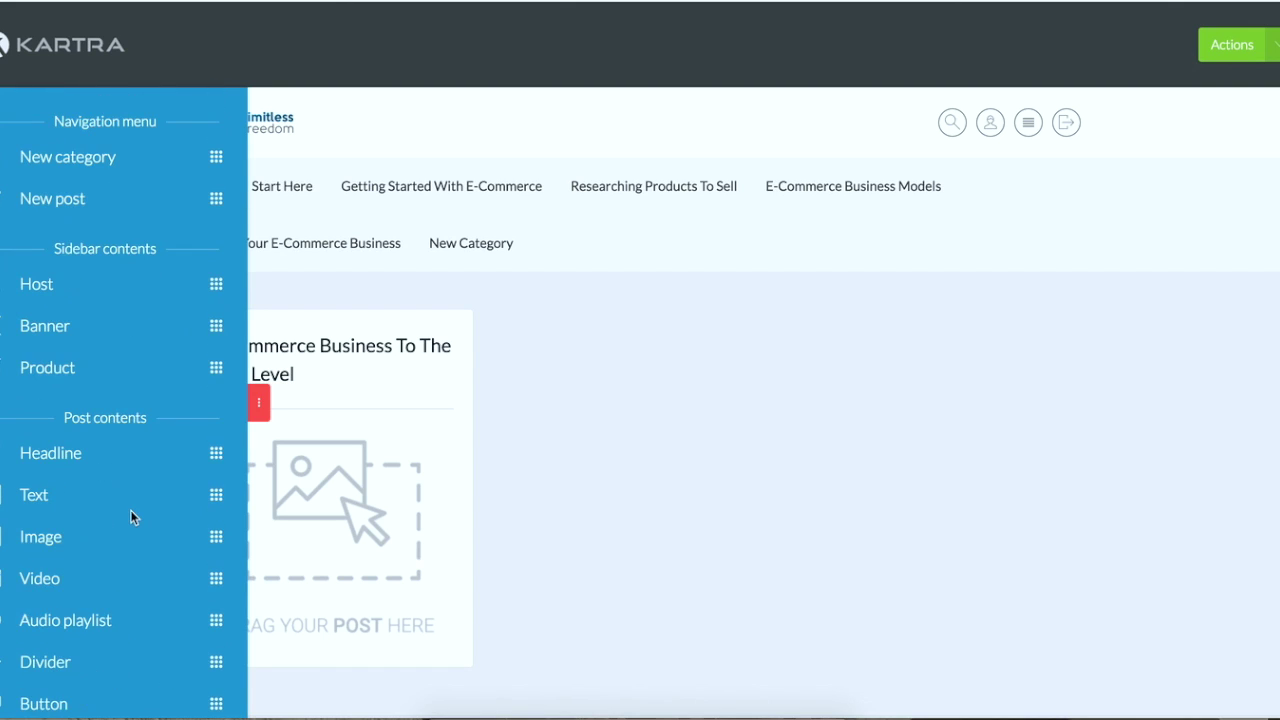
- Add a new post to the subcategory with a play icon
left_click_drag(213, 199, 430, 448)
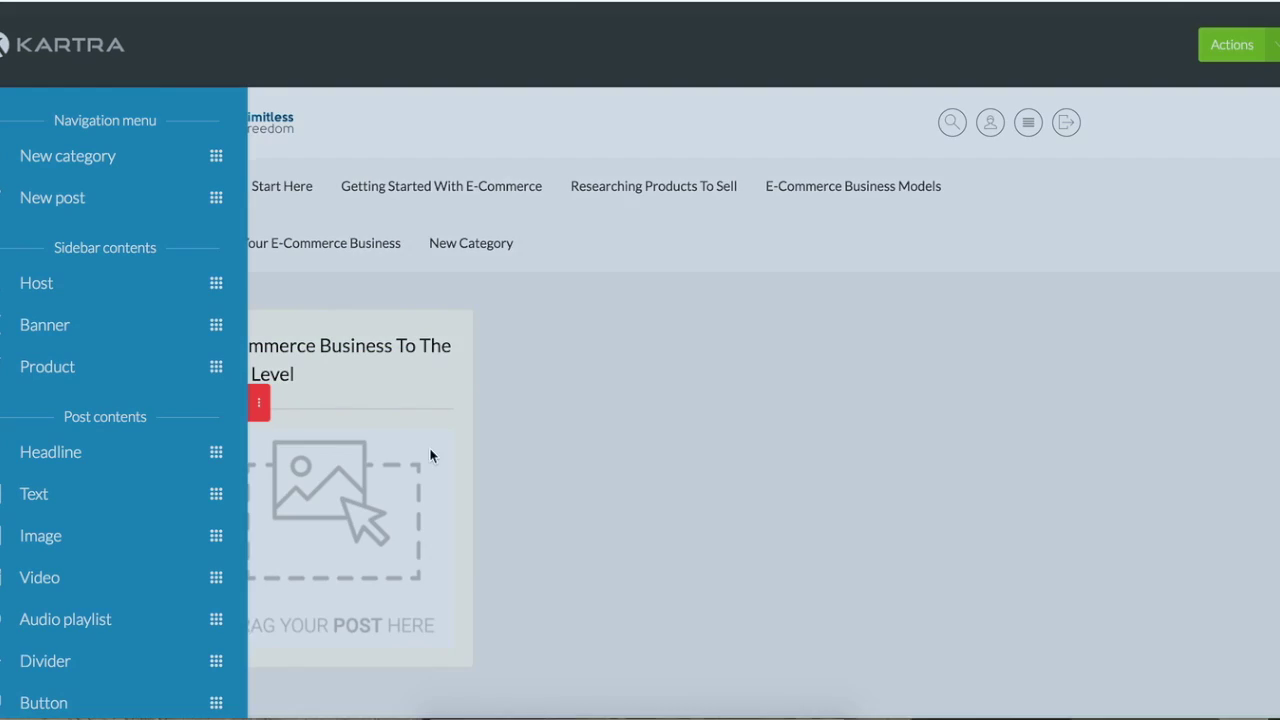
left_click(400, 264)
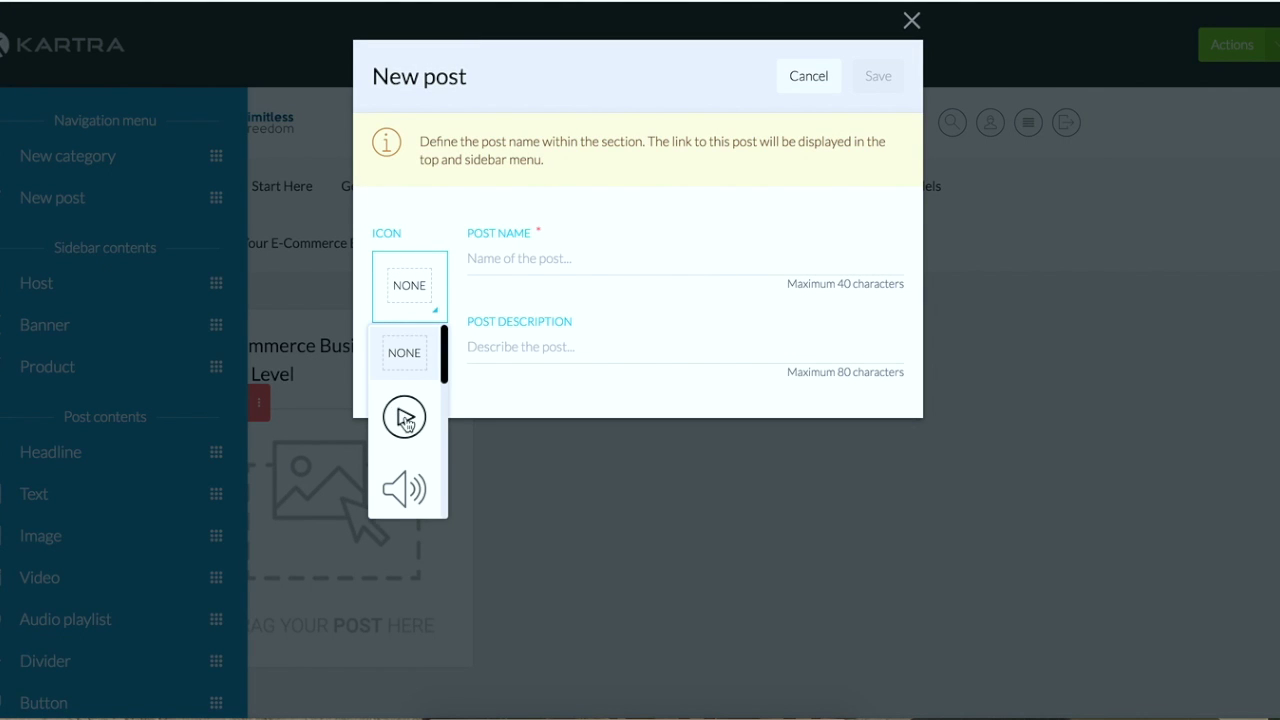
left_click(404, 416)
left_click(537, 262)
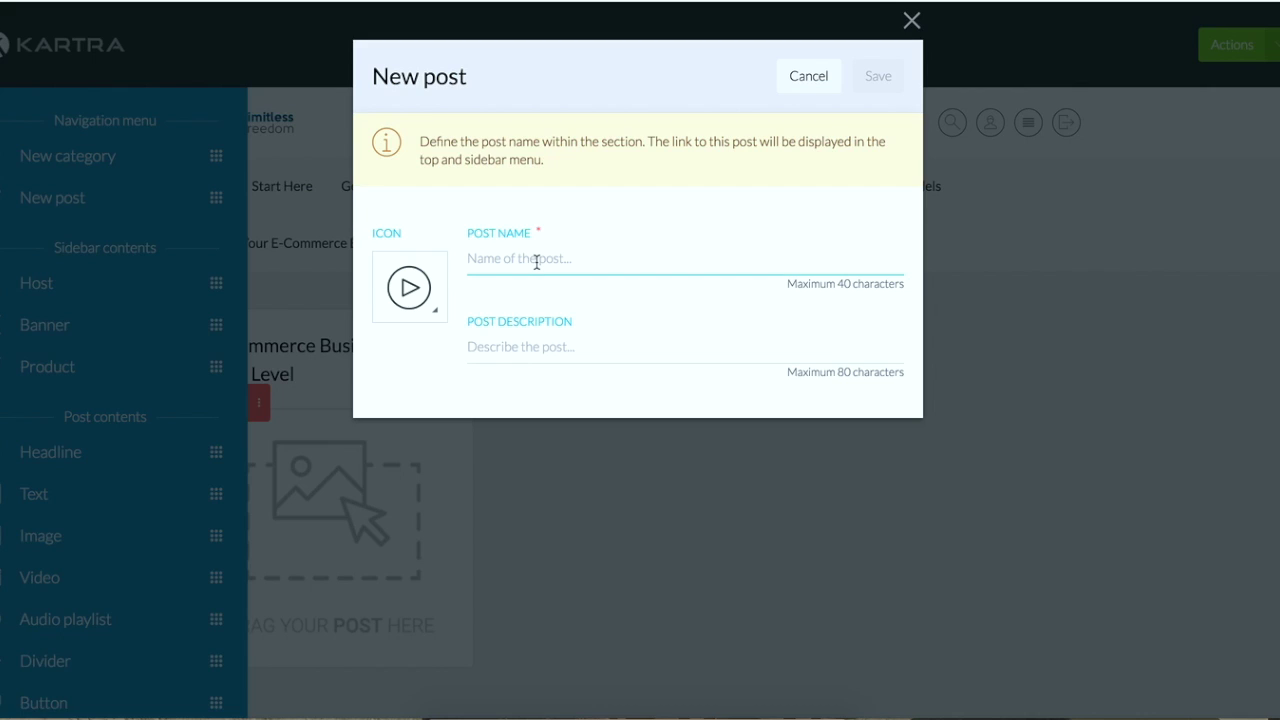
- Name the post 'E-Commerce Business Scaling Tips', reuse that text as its description, and save
type("E-Commerce Business Scaling Tips")
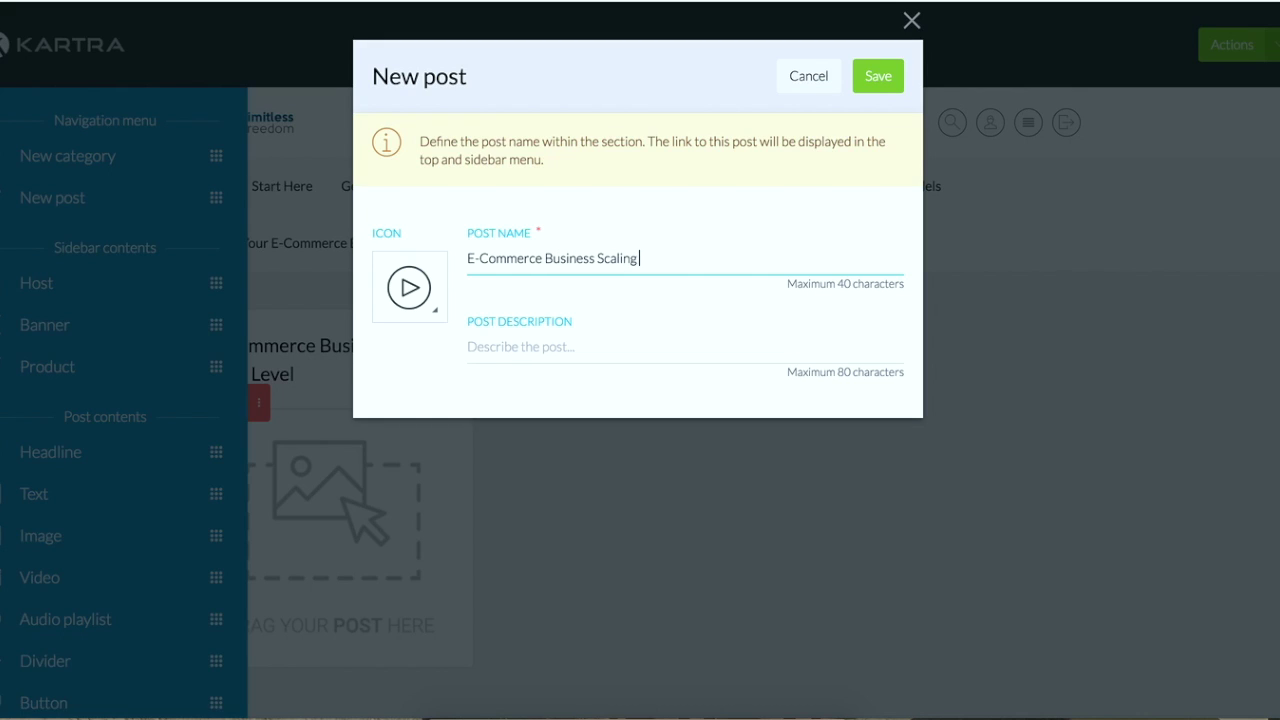
triple_click(584, 264)
key("ctrl+c")
left_click(565, 337)
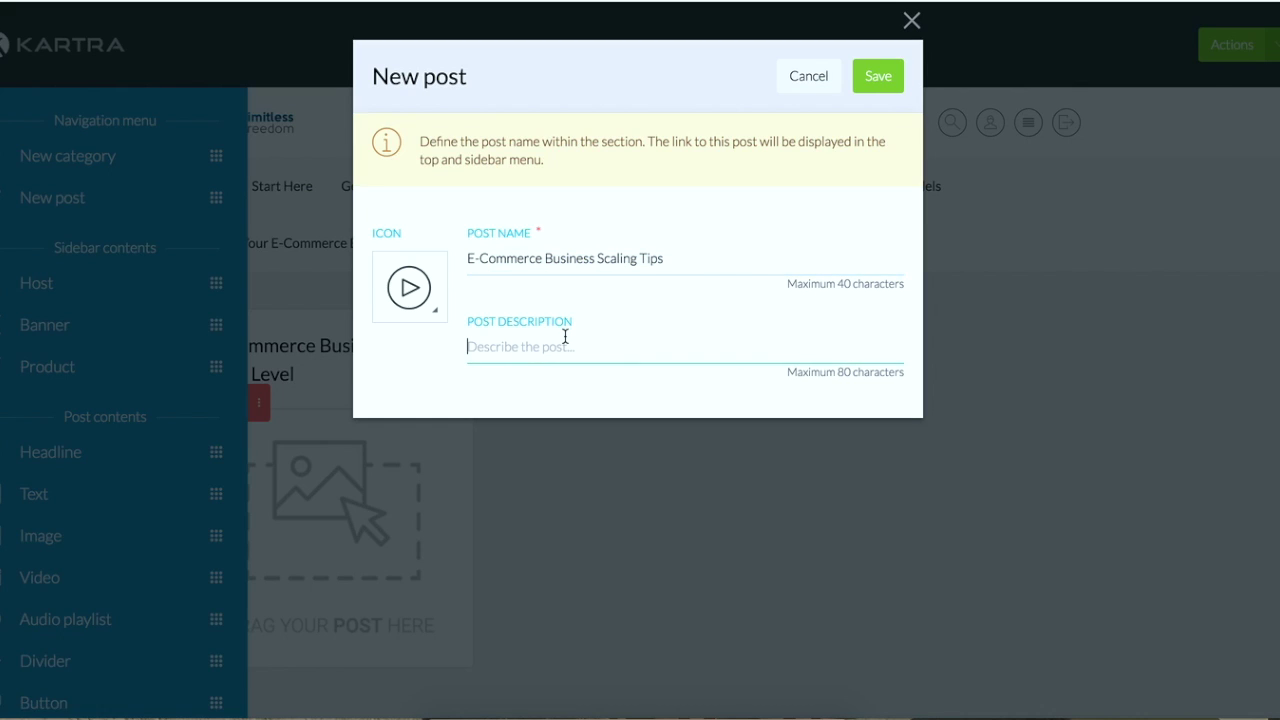
key("ctrl+v")
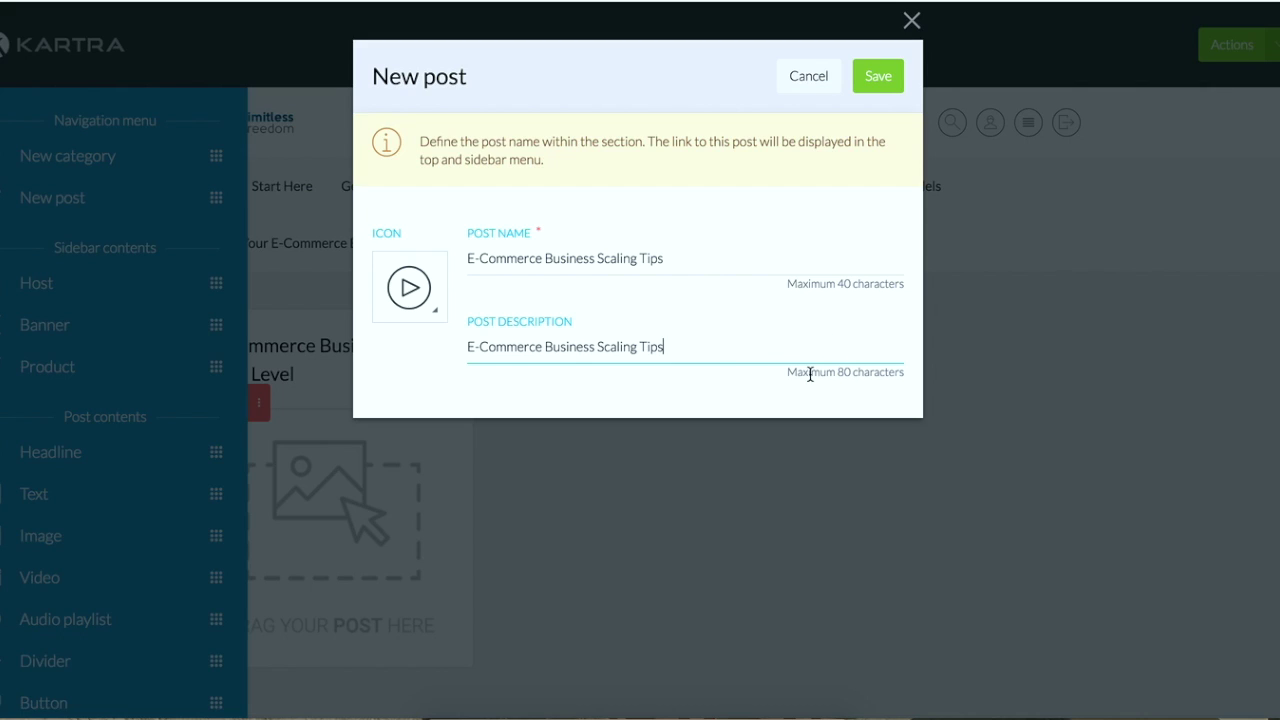
left_click_drag(809, 374, 923, 380)
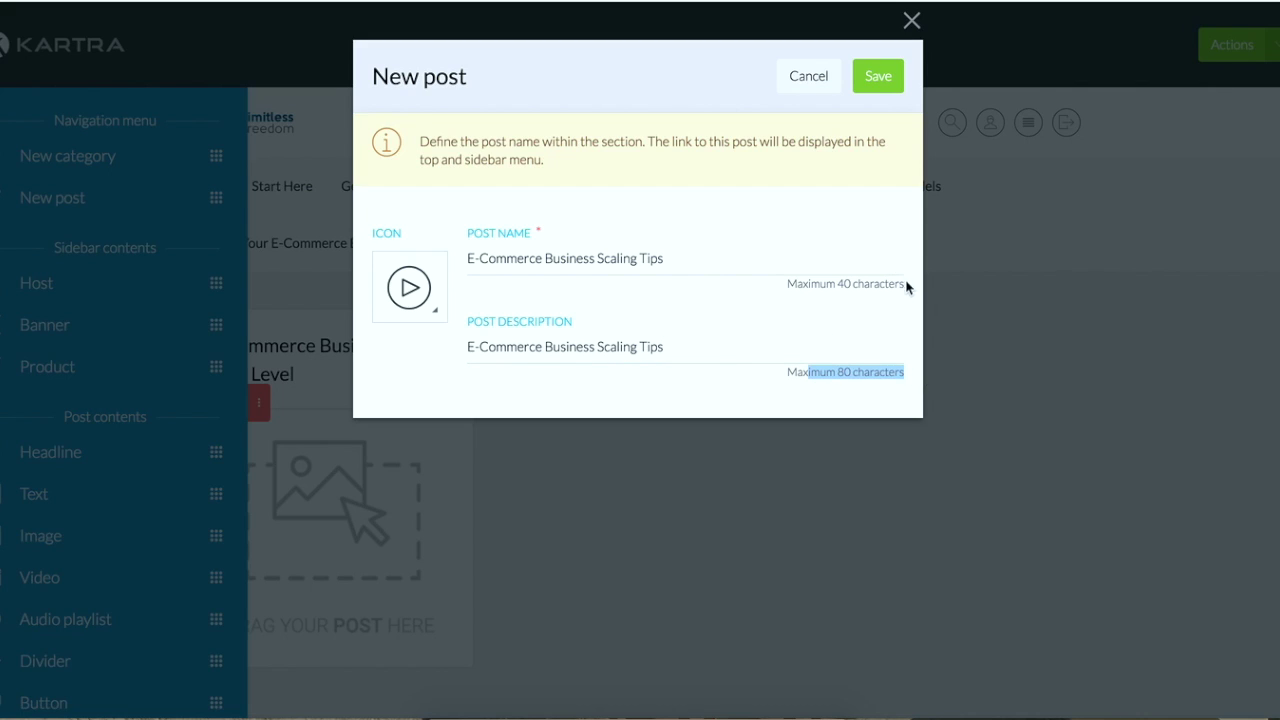
left_click_drag(908, 287, 775, 292)
left_click(772, 291)
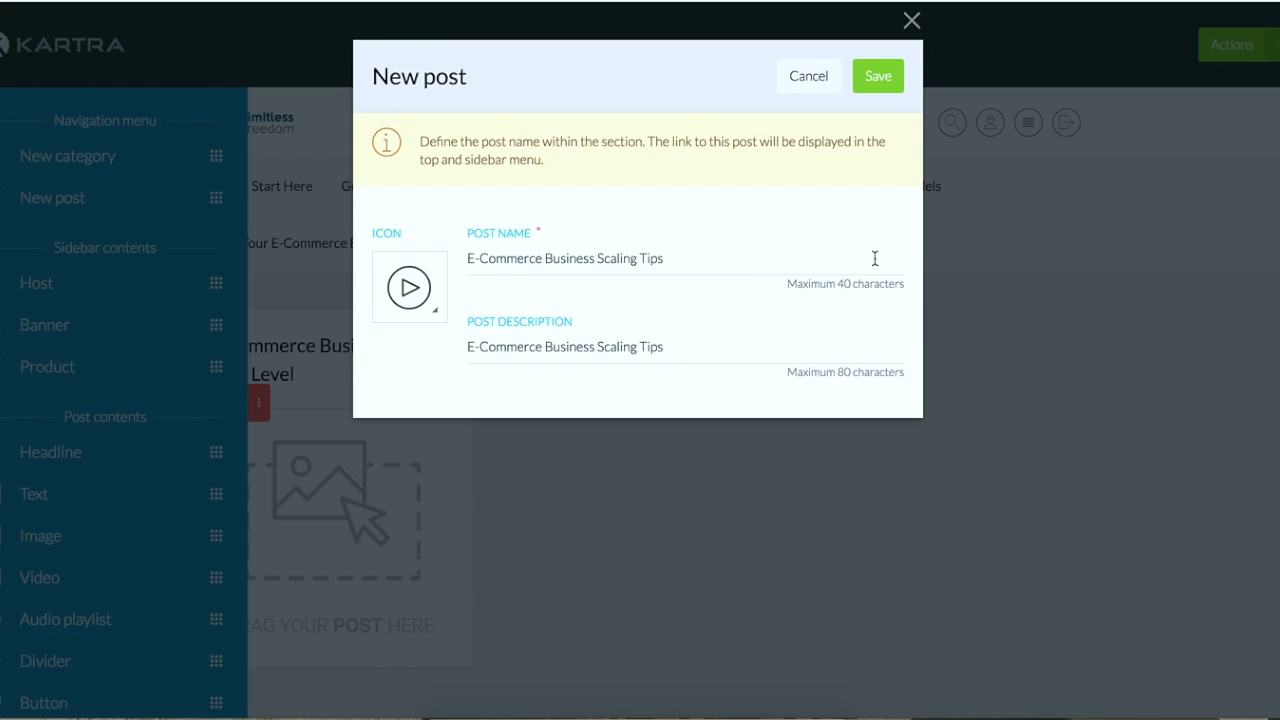
left_click(874, 79)
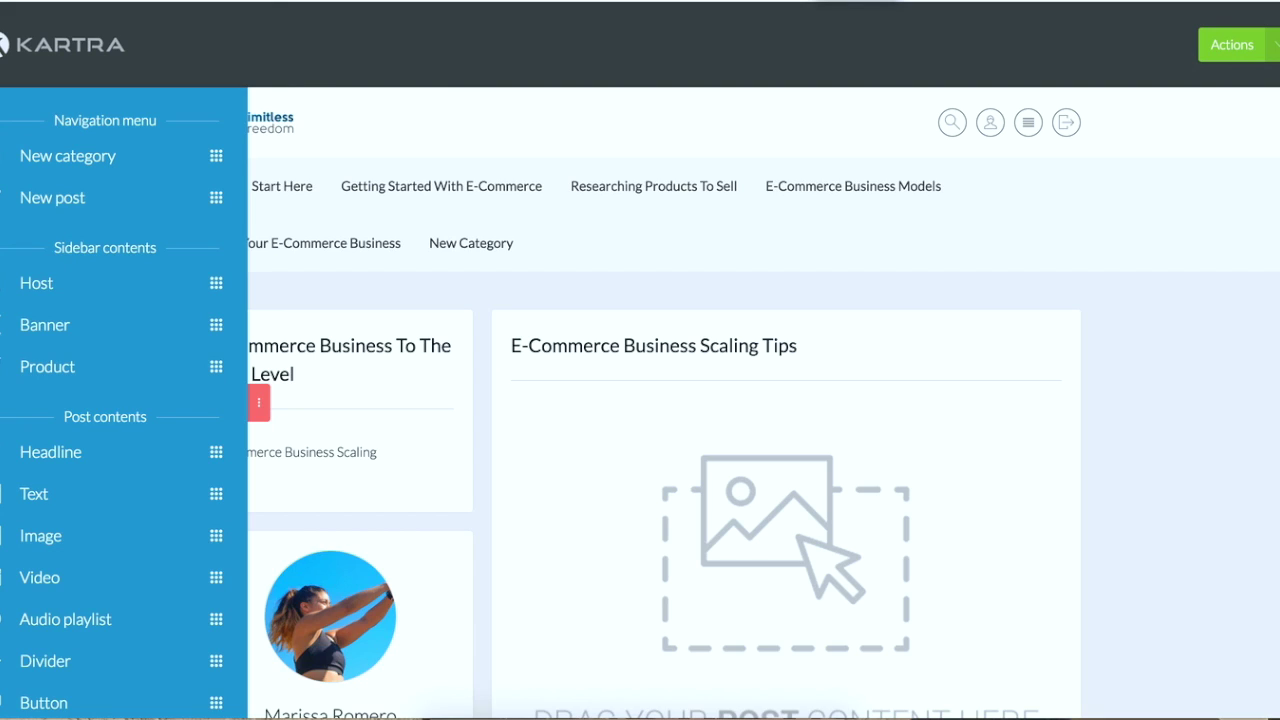
- Drop a Video element into the E-Commerce Business Scaling Tips post content
scroll(74, 491, "down", 2)
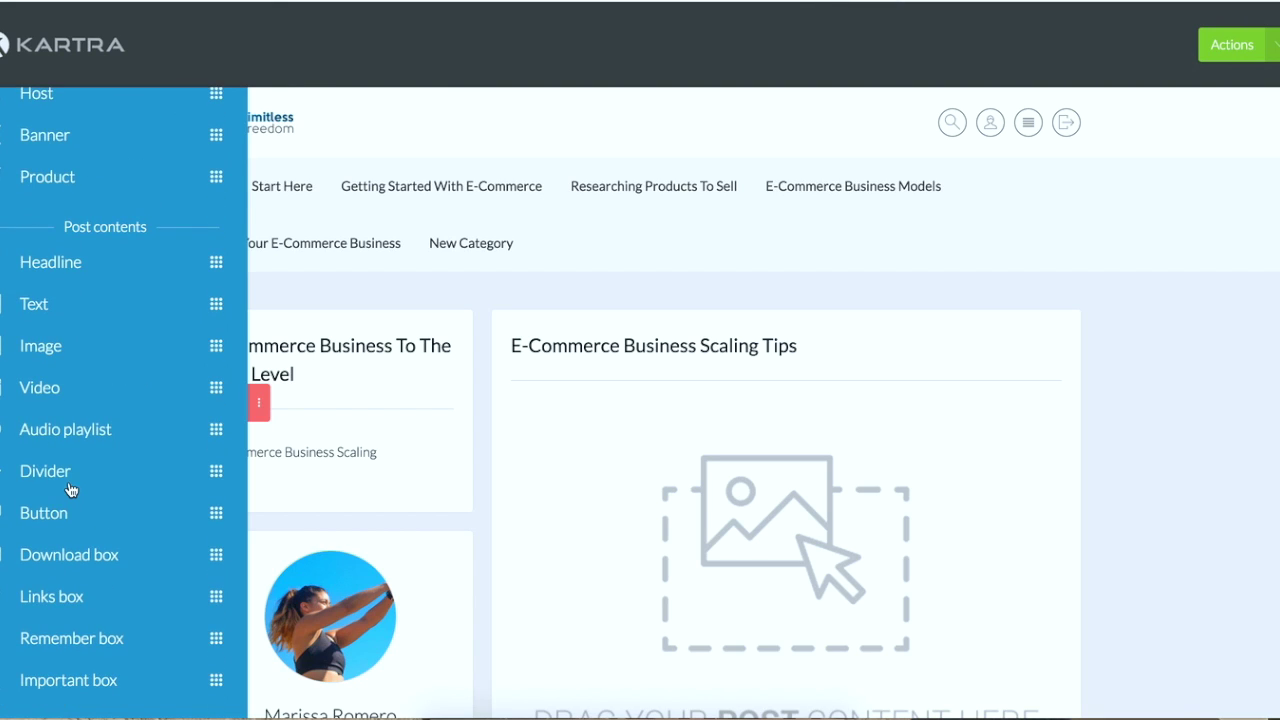
scroll(163, 324, "up", 1)
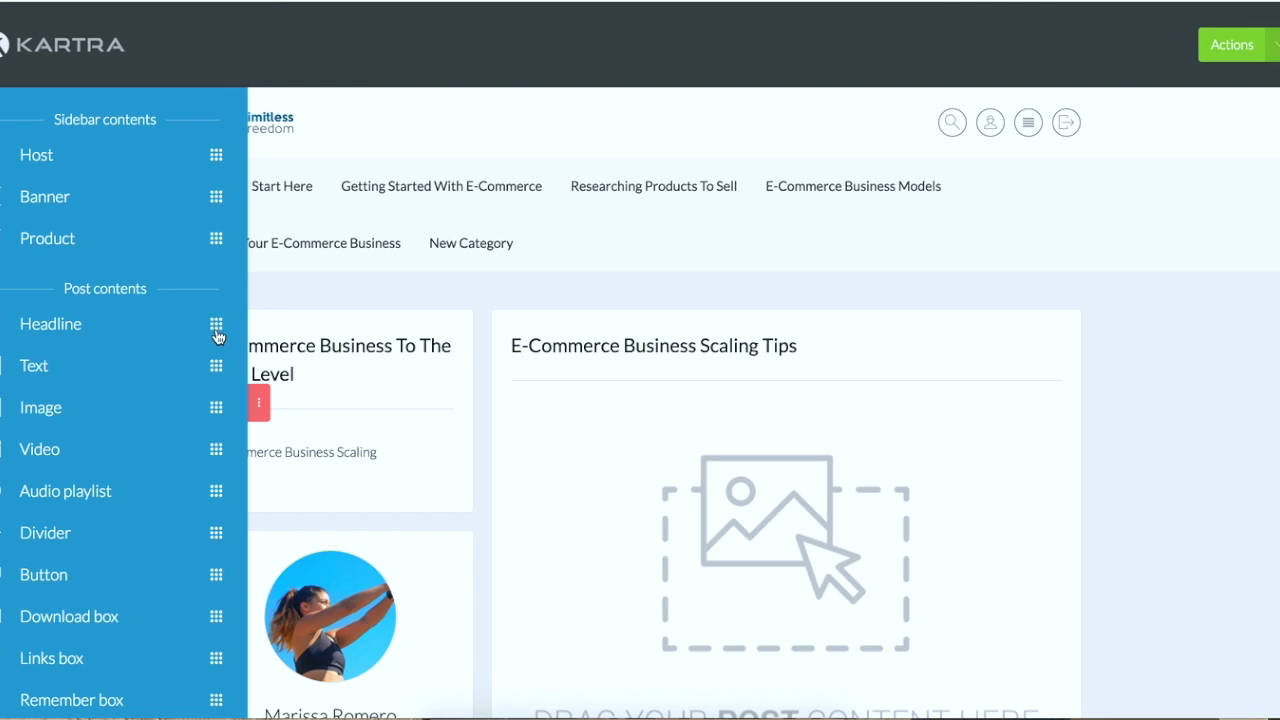
scroll(188, 446, "down", 1)
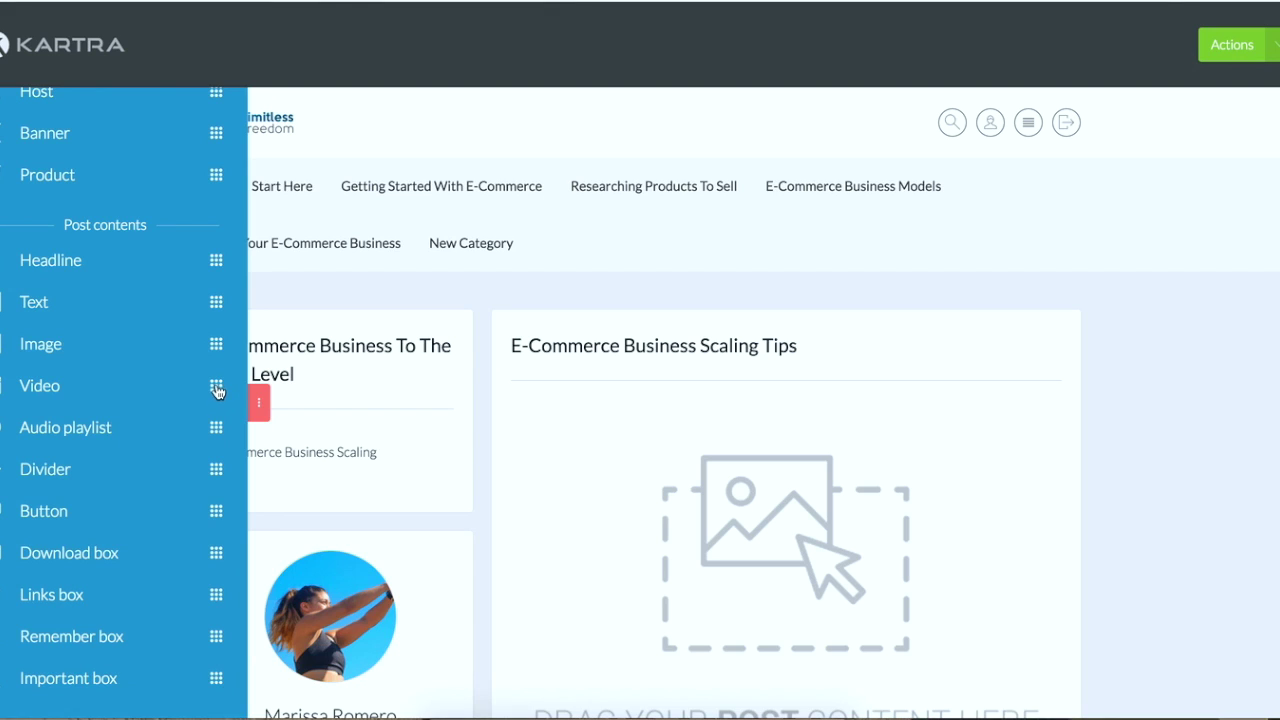
left_click_drag(219, 388, 922, 428)
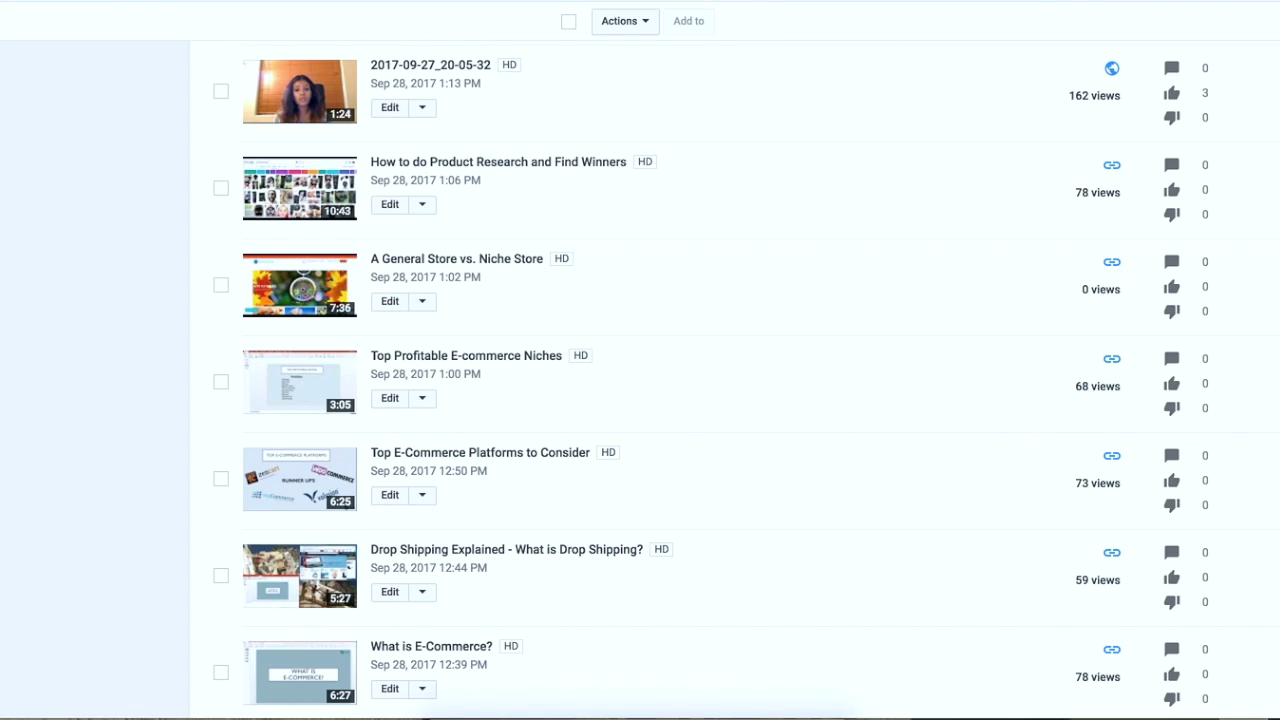
- Open 'How to do Product Research and Find Winners' in YouTube Studio and copy its video URL
scroll(514, 265, "down", 2)
scroll(514, 265, "up", 3)
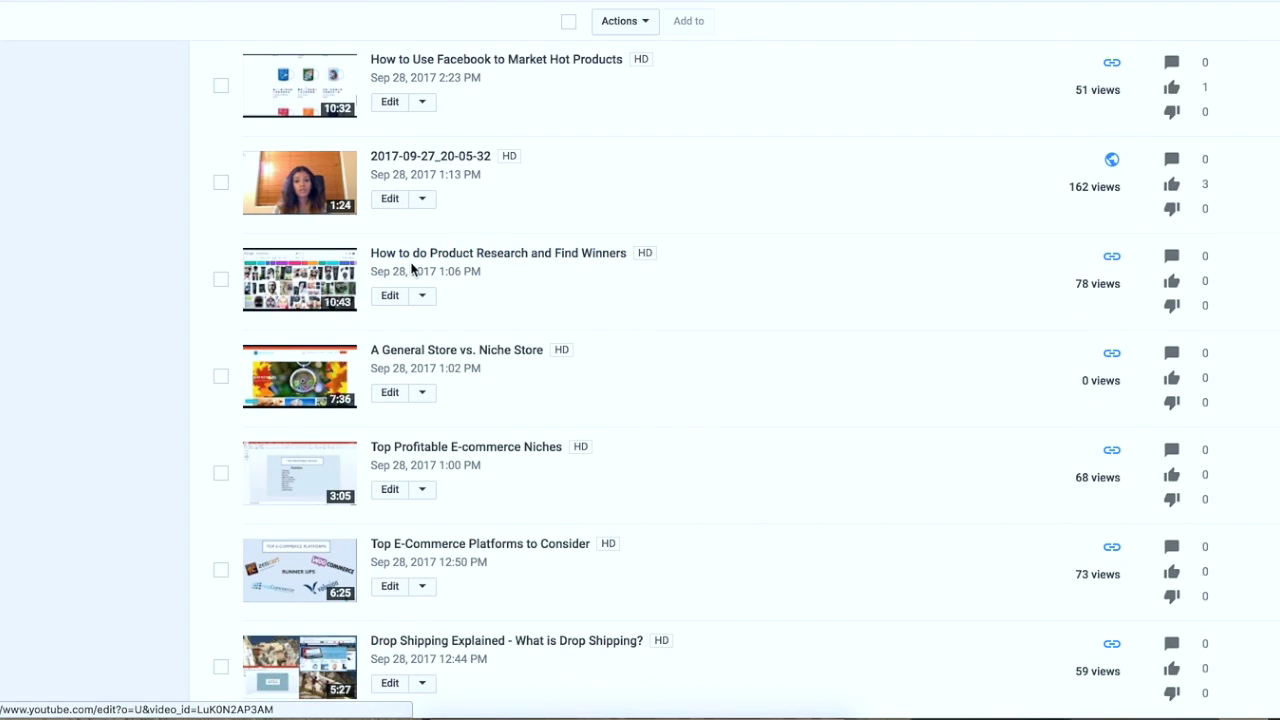
scroll(421, 265, "up", 4)
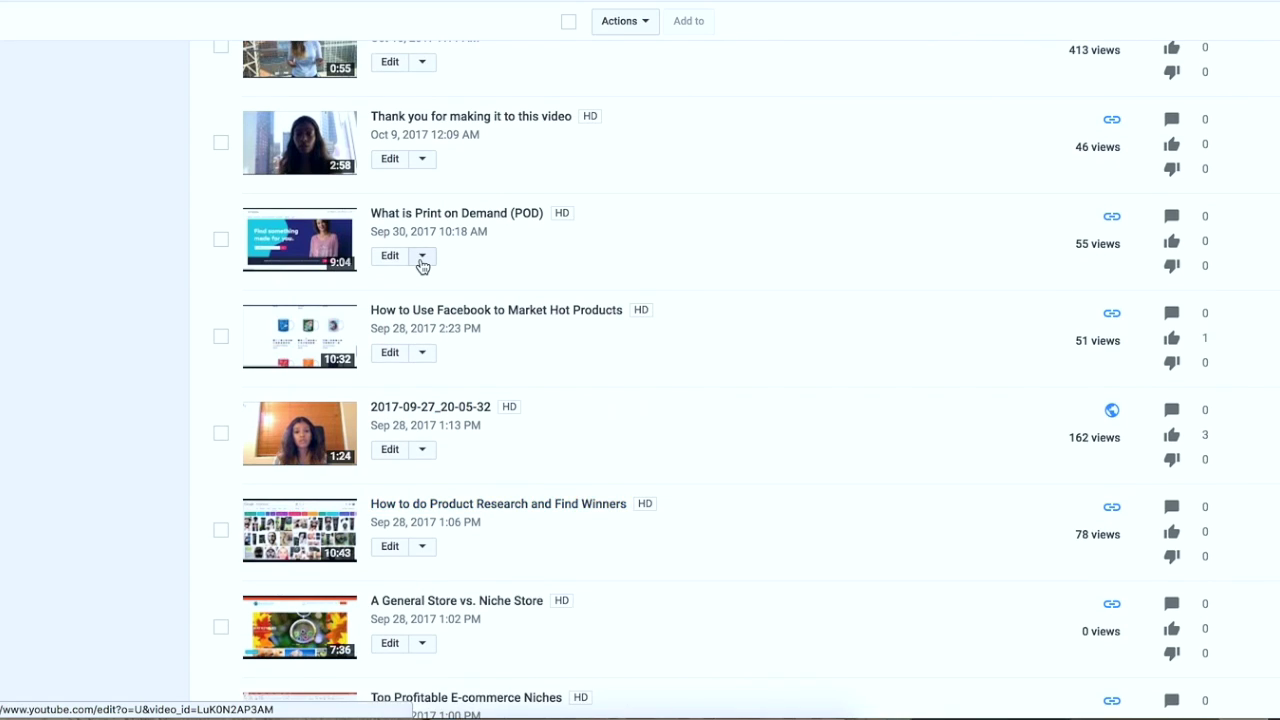
scroll(421, 265, "down", 3)
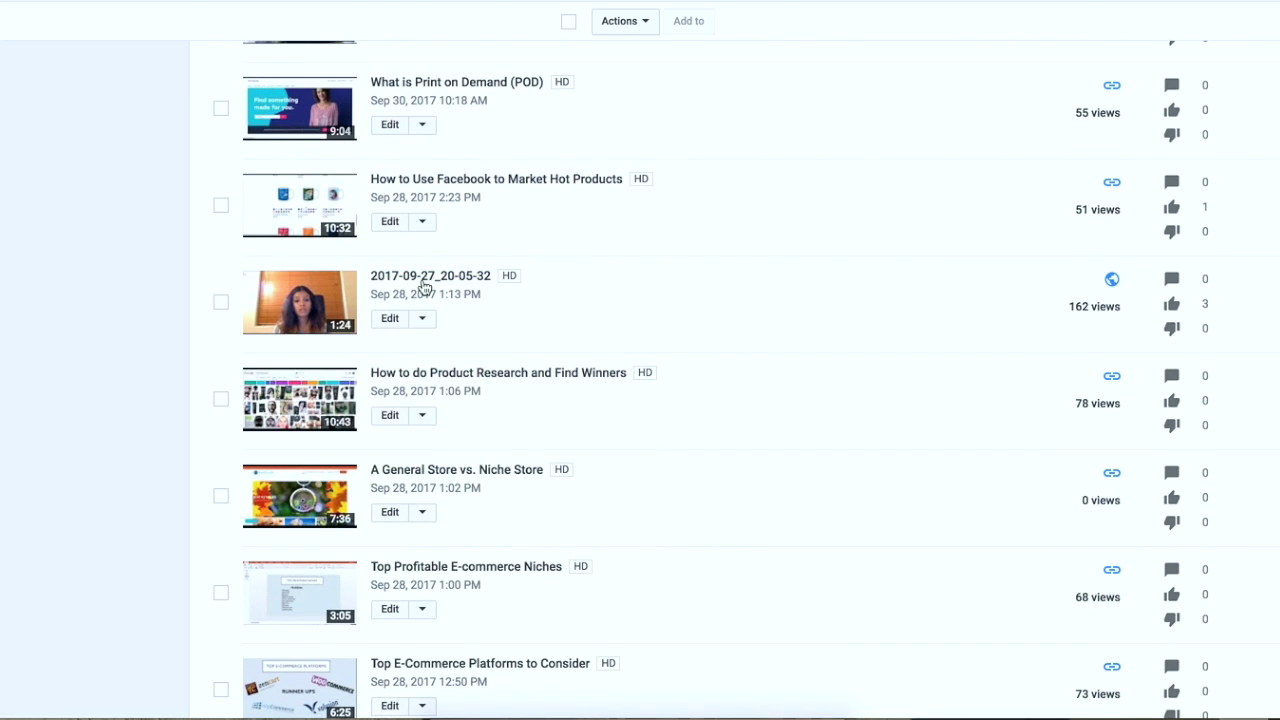
left_click(457, 377)
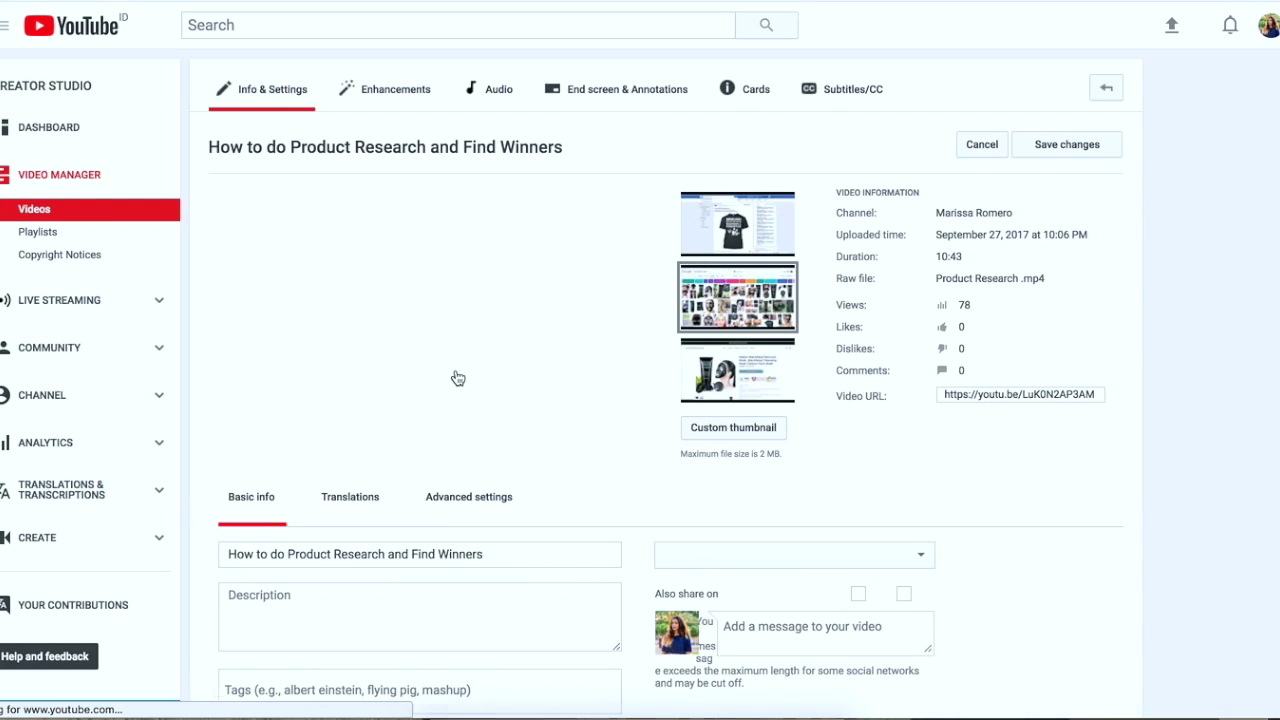
left_click(1017, 395)
key("ctrl+c")
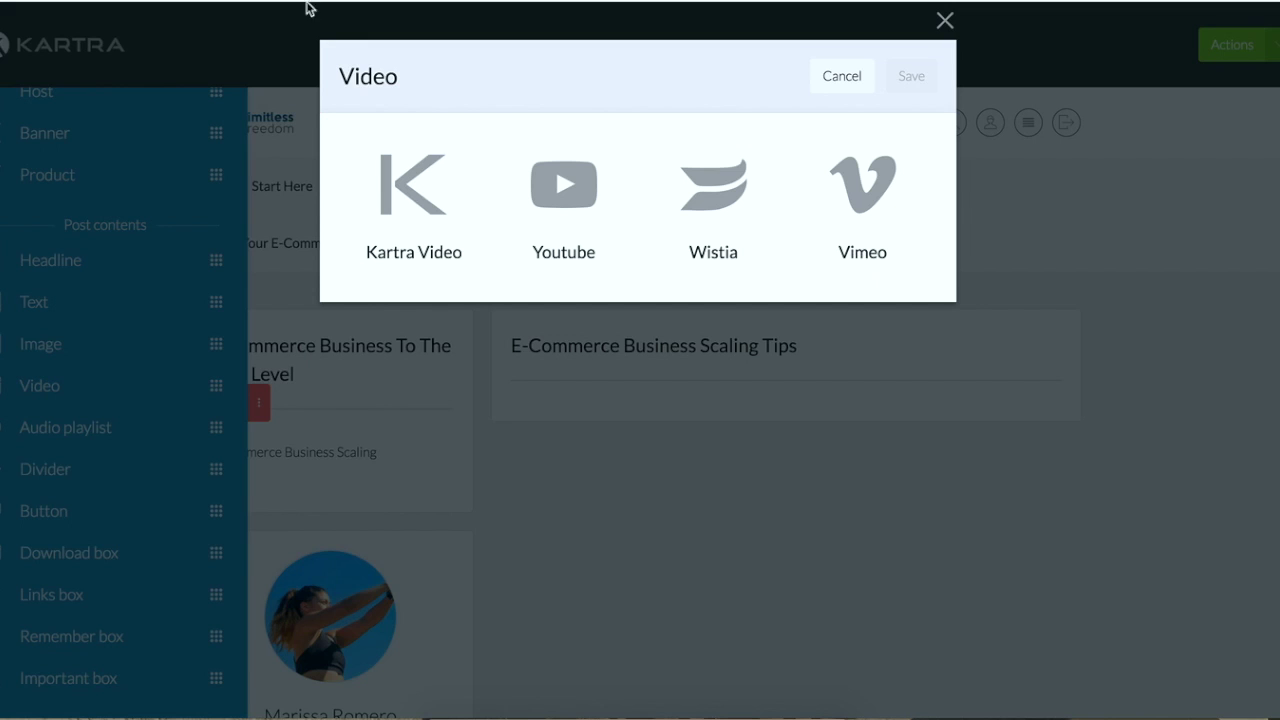
- Set the video source to YouTube, paste the copied URL, and save the video block
left_click(563, 185)
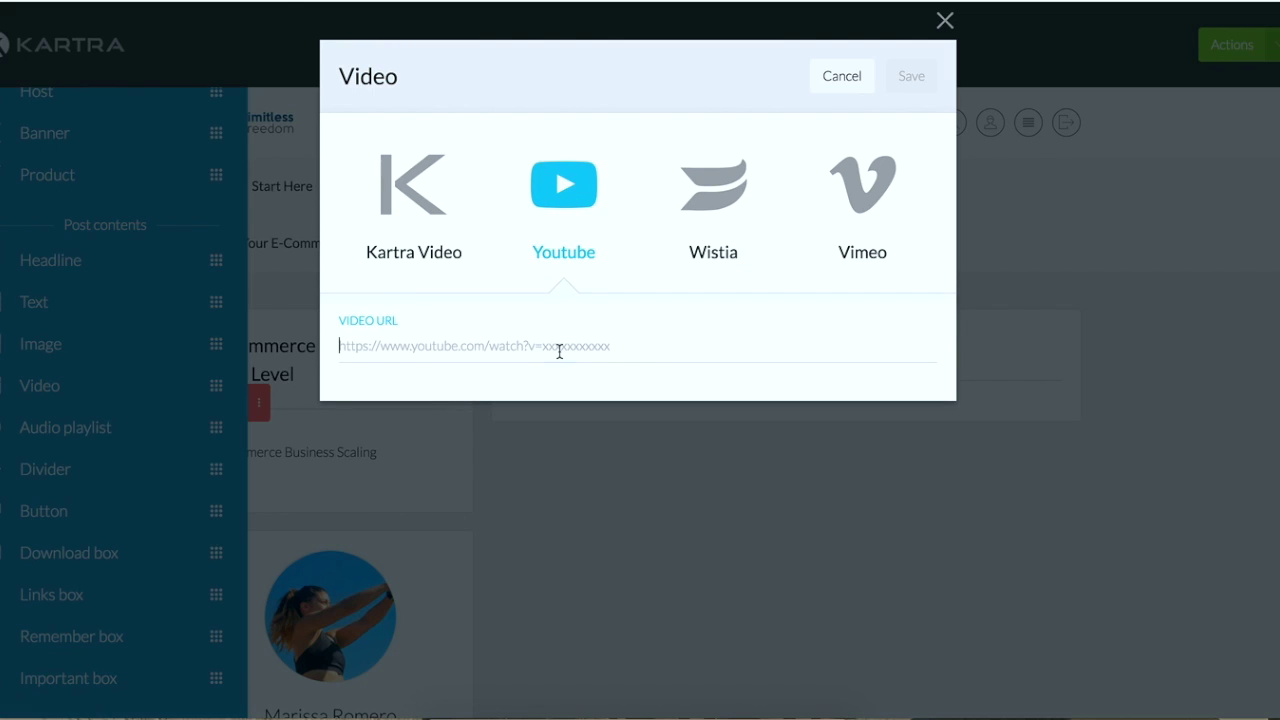
key("ctrl+v")
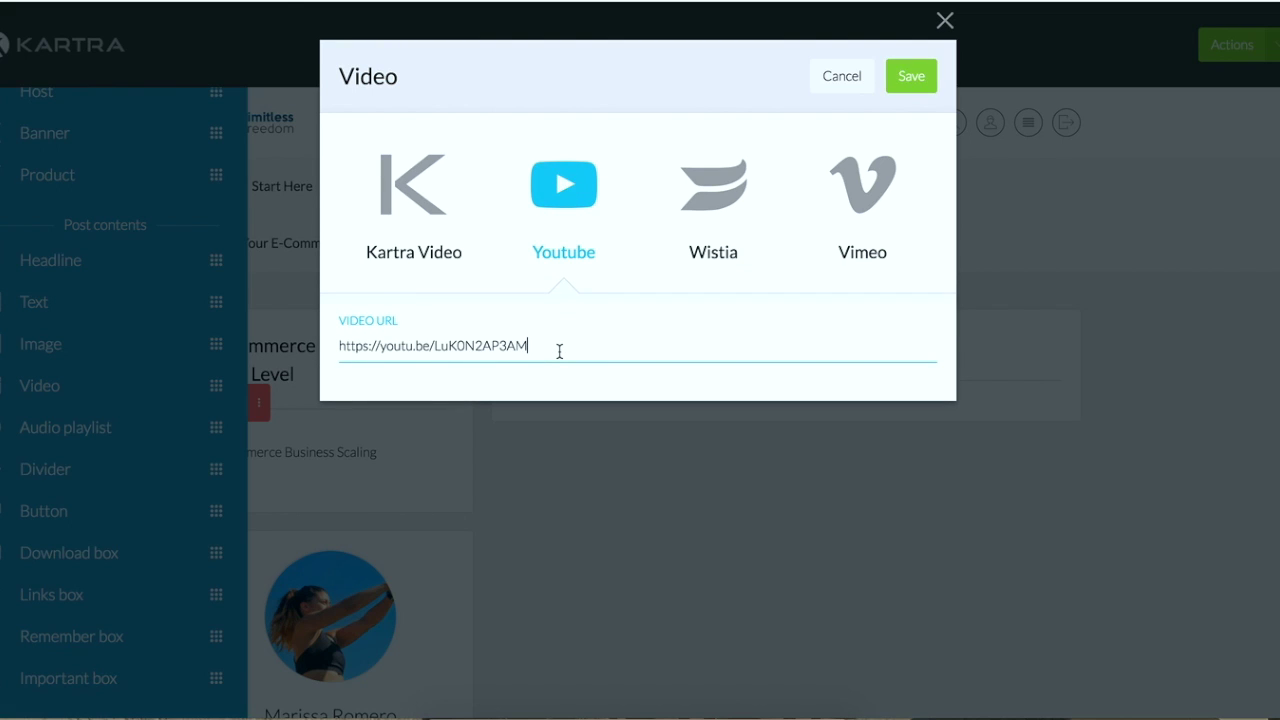
left_click(918, 80)
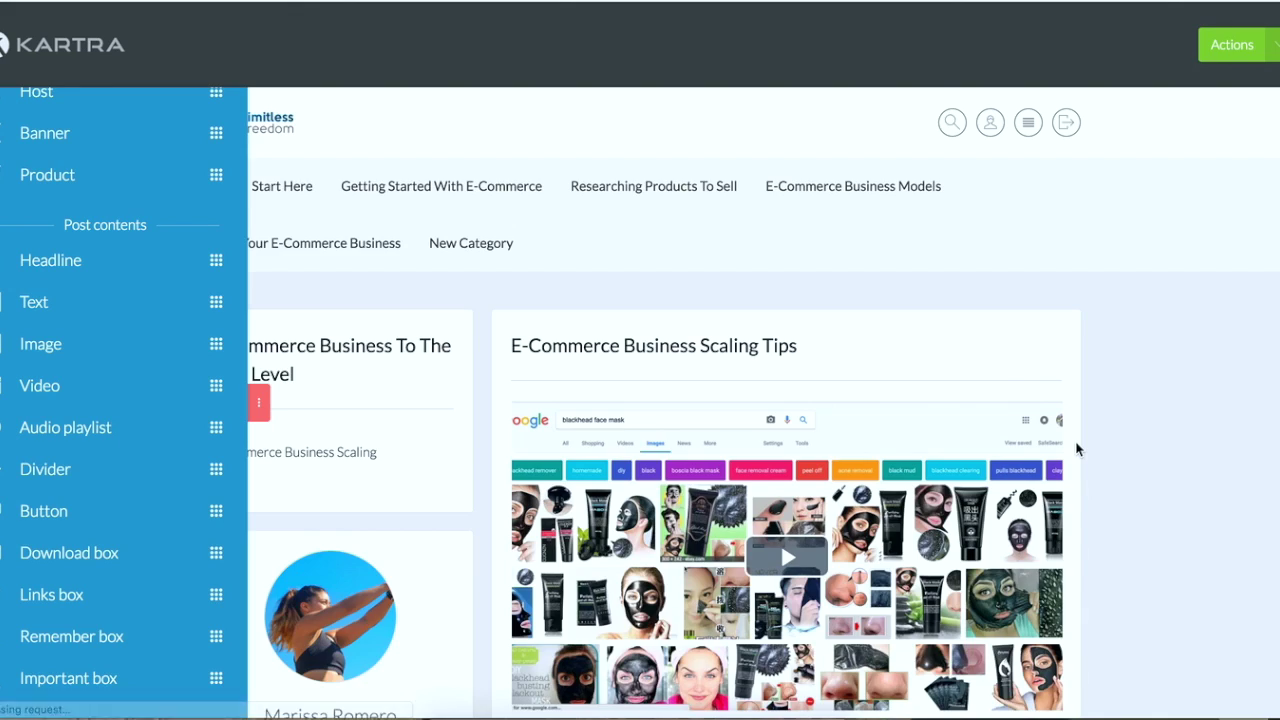
scroll(1077, 449, "down", 3)
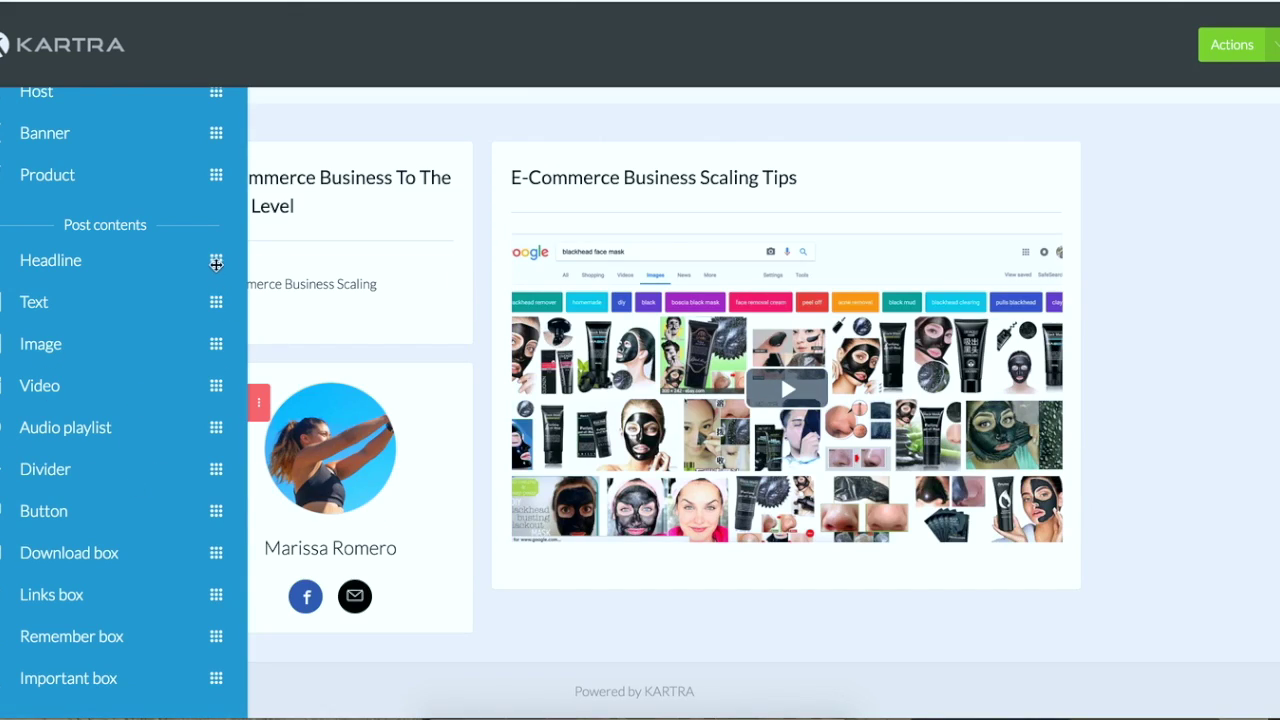
- Add a headline above the video reading 'Scaling Your Business'
left_click_drag(216, 263, 946, 252)
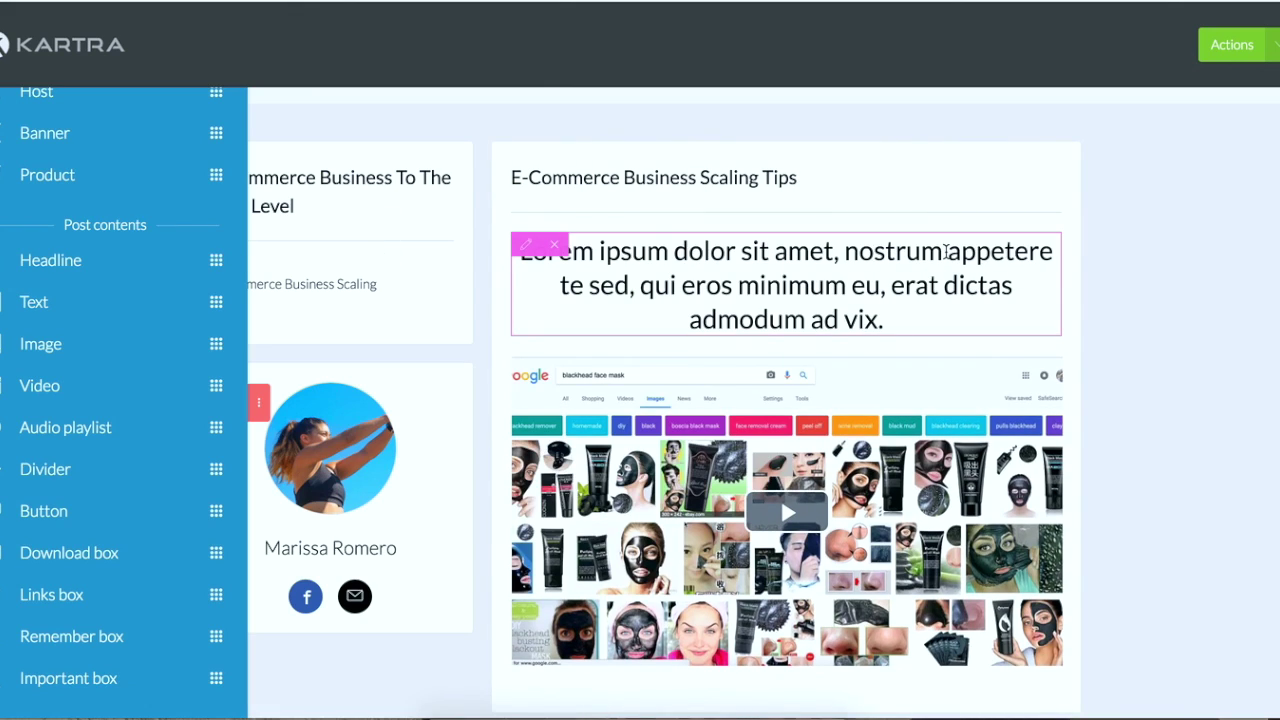
left_click(876, 333)
type("Sca")
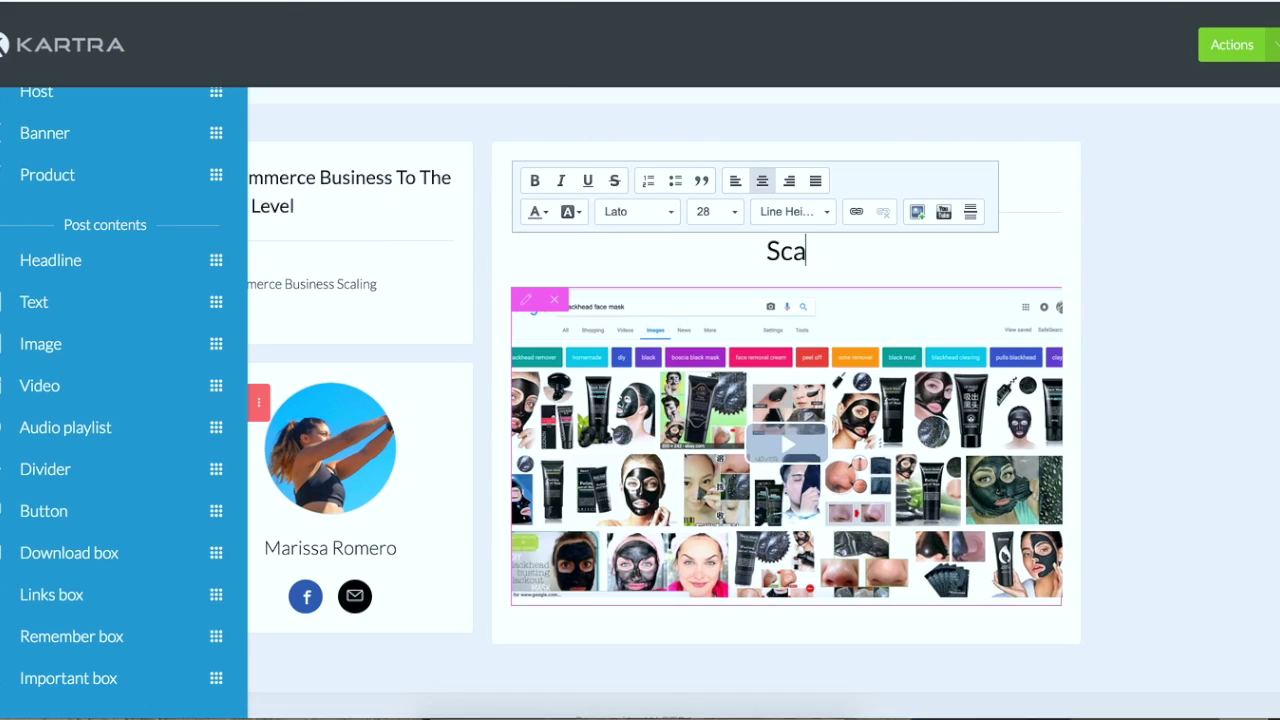
type("ling Your ")
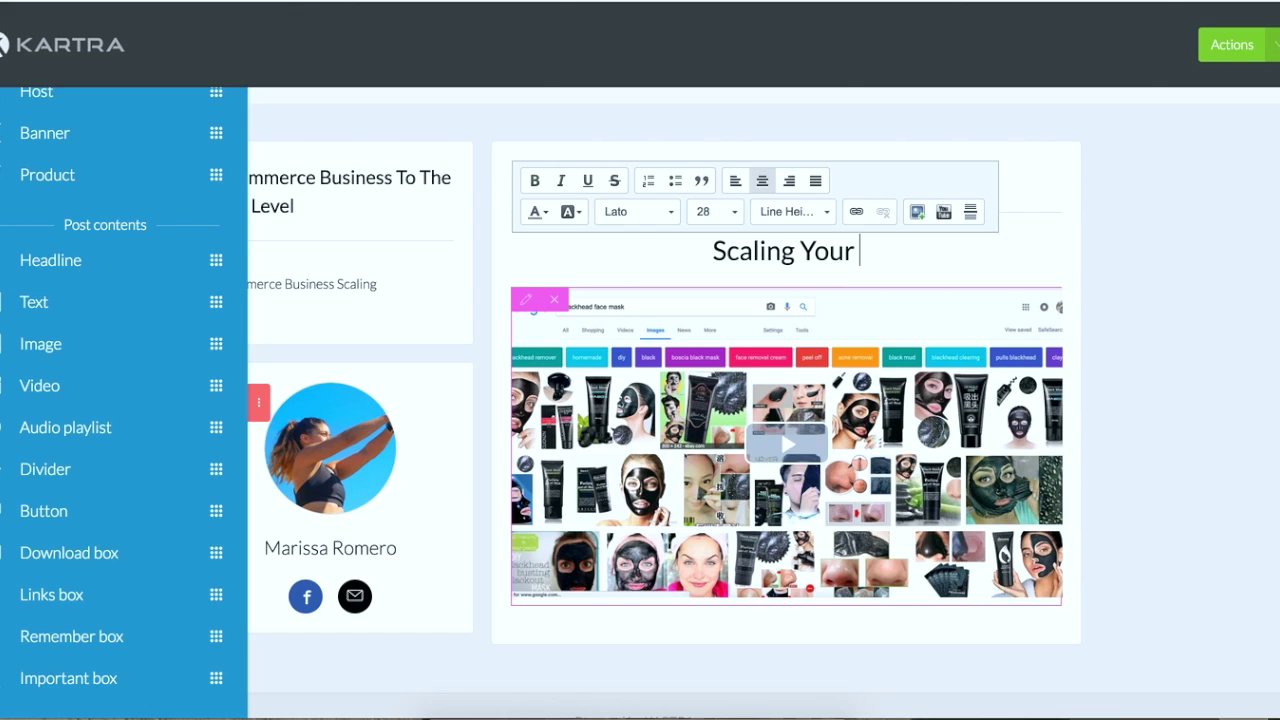
type("Business")
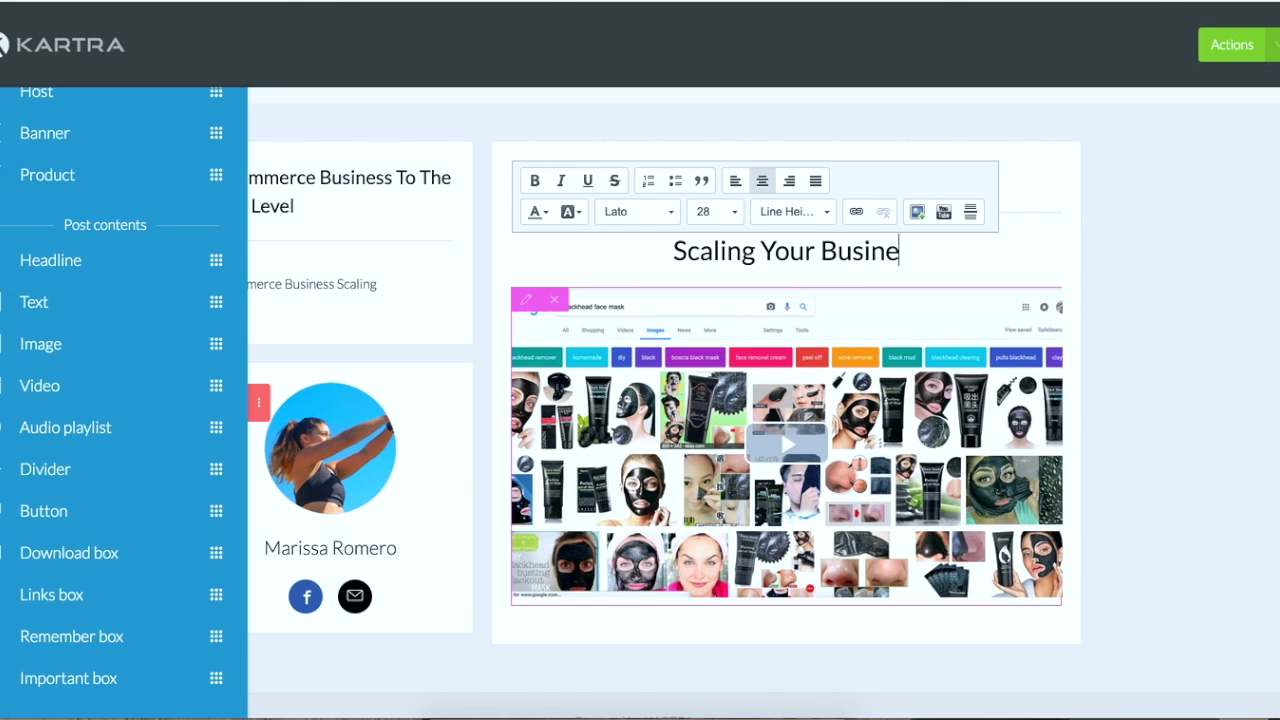
left_click(1147, 425)
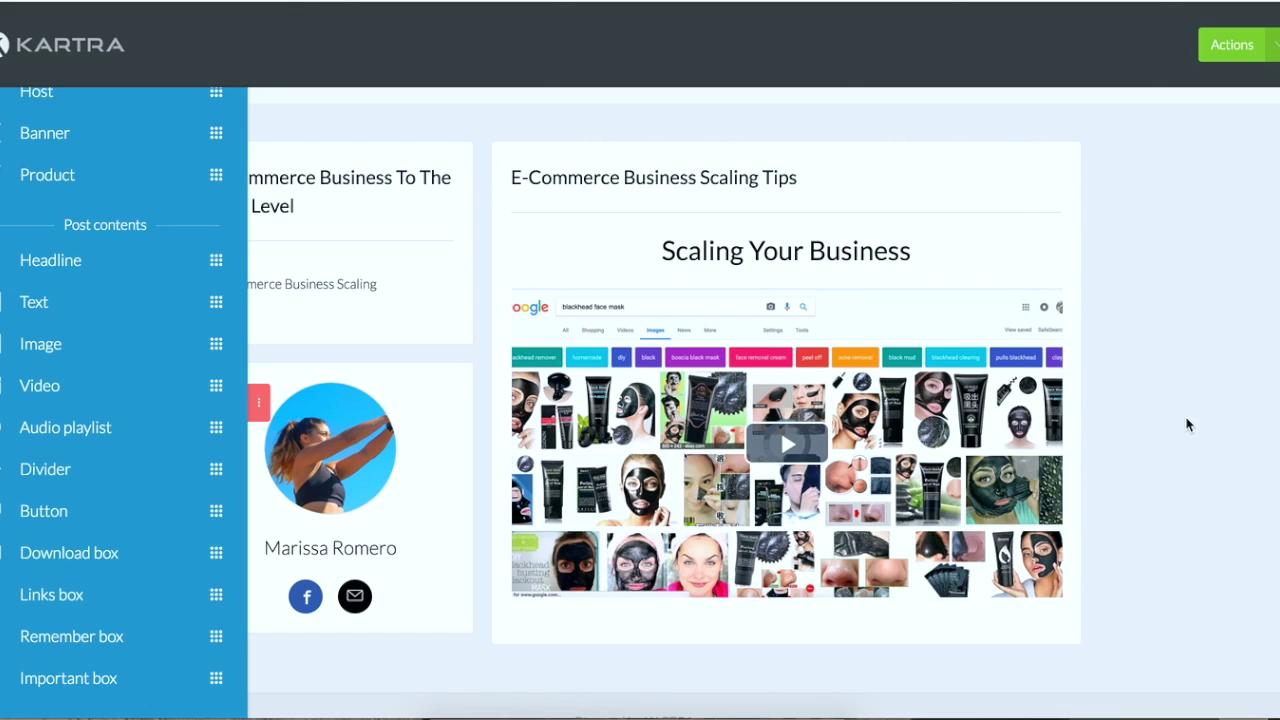
- Add a text block under the video reading 'This lesson is about finding hot products for your store.'
scroll(1186, 423, "down", 1)
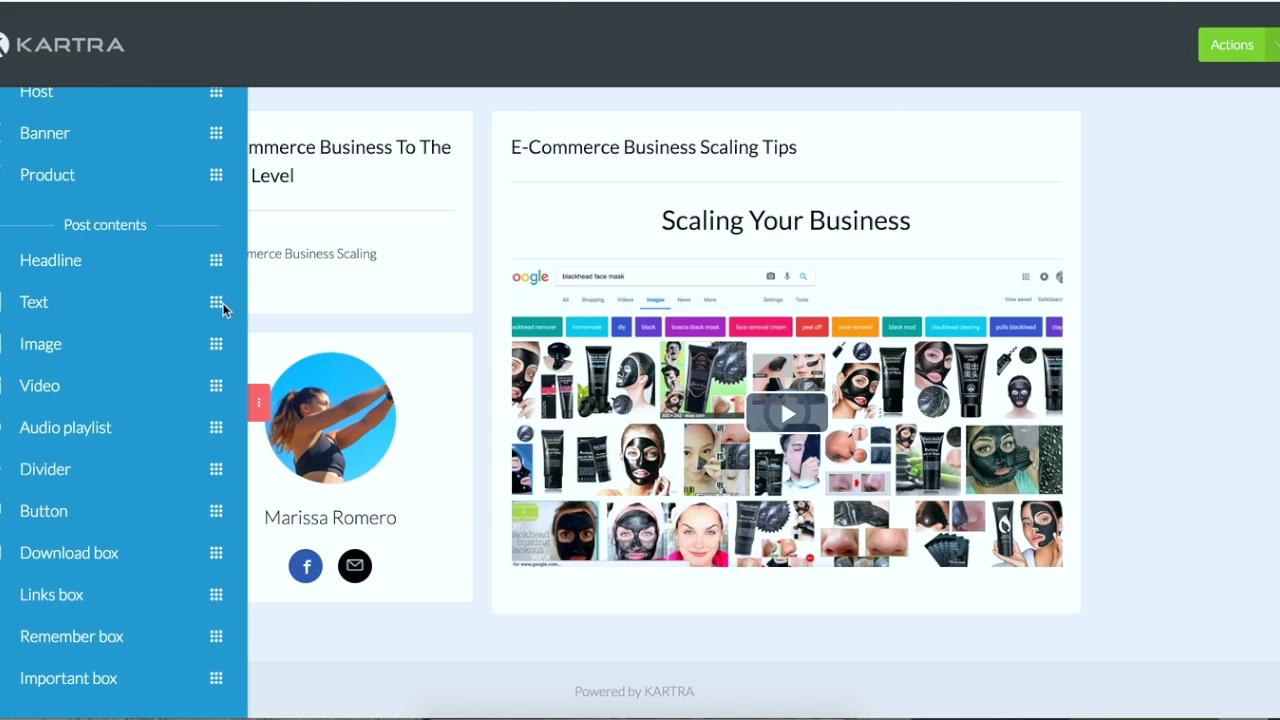
left_click_drag(218, 303, 888, 552)
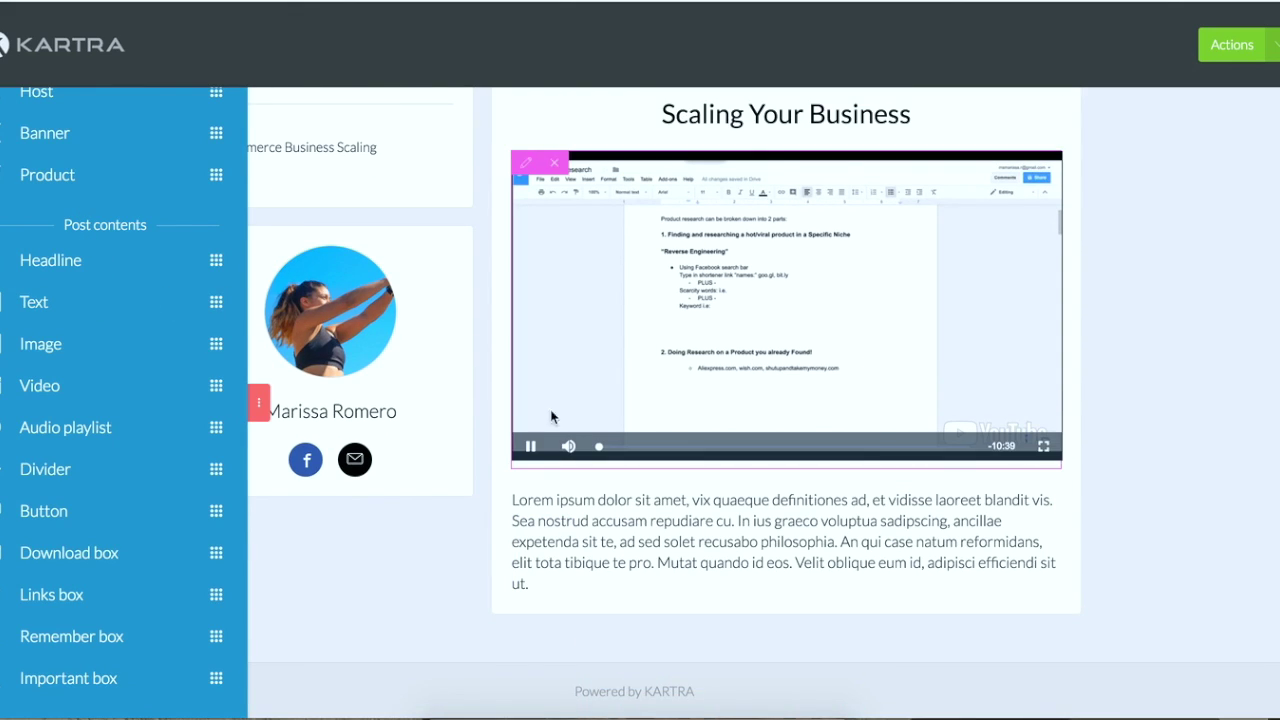
left_click(530, 452)
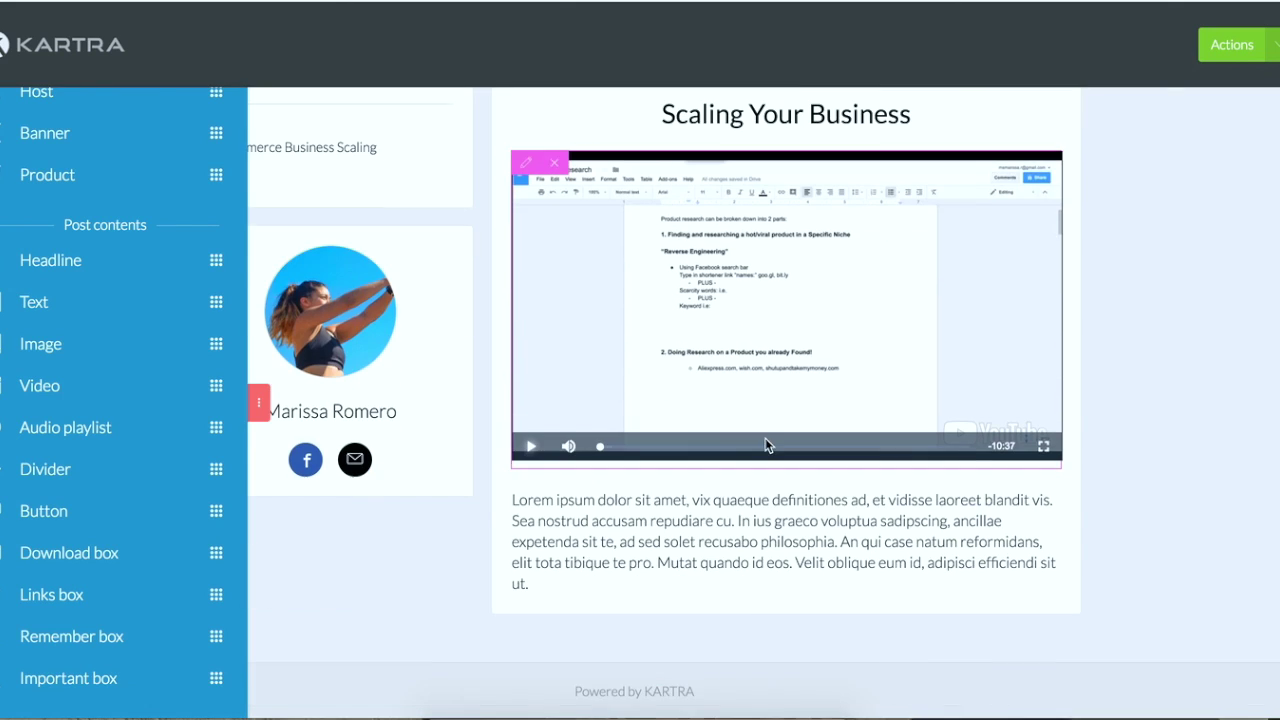
left_click(620, 546)
triple_click(623, 550)
type("This lesson")
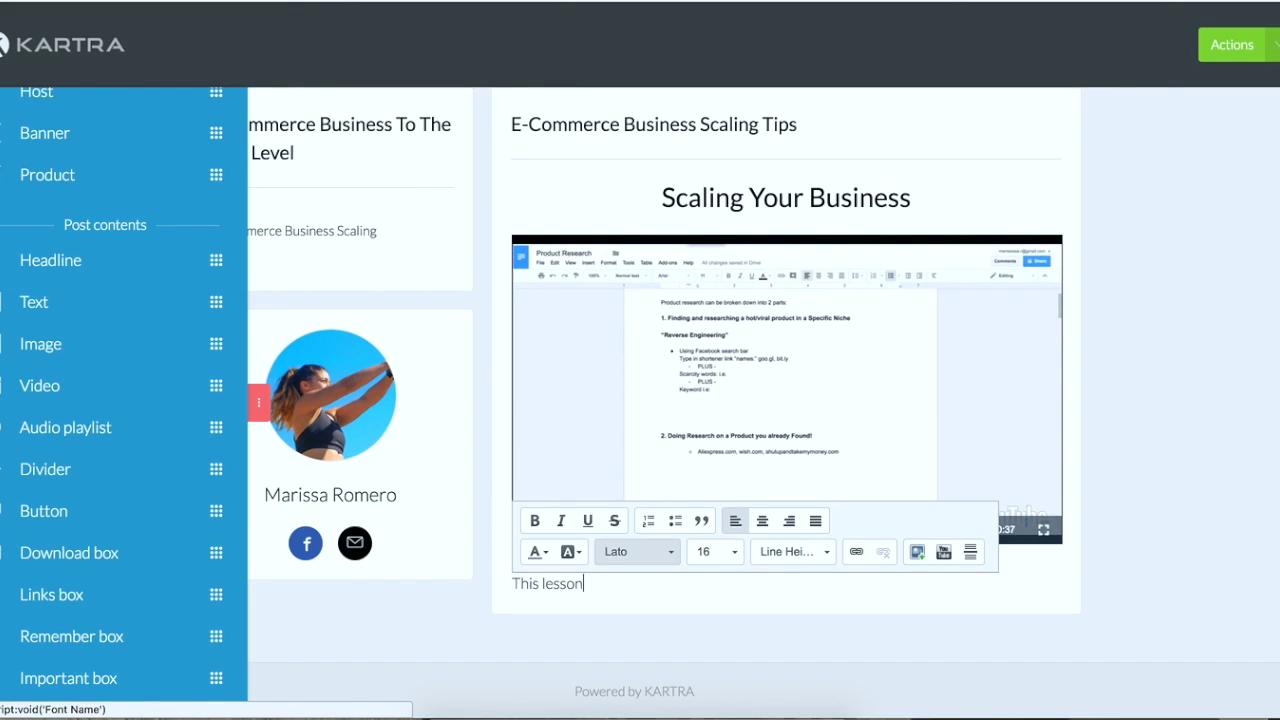
type(" is about finding hot ")
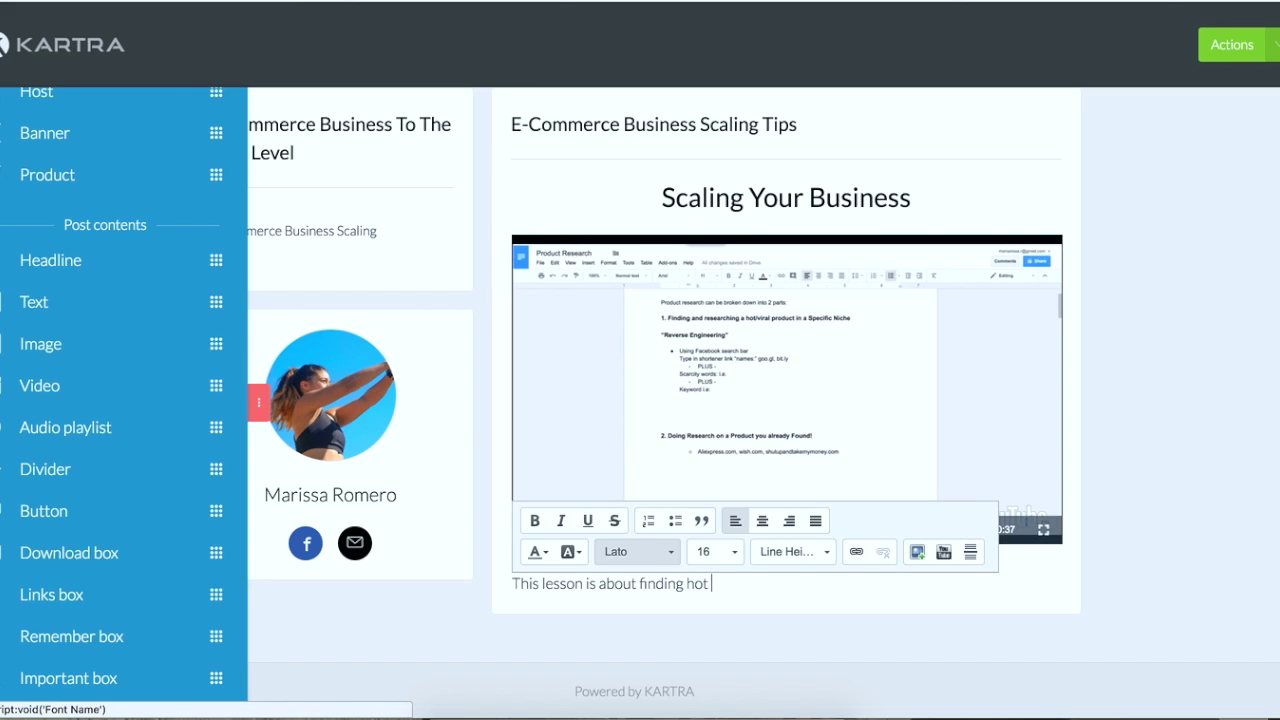
type("products for your store")
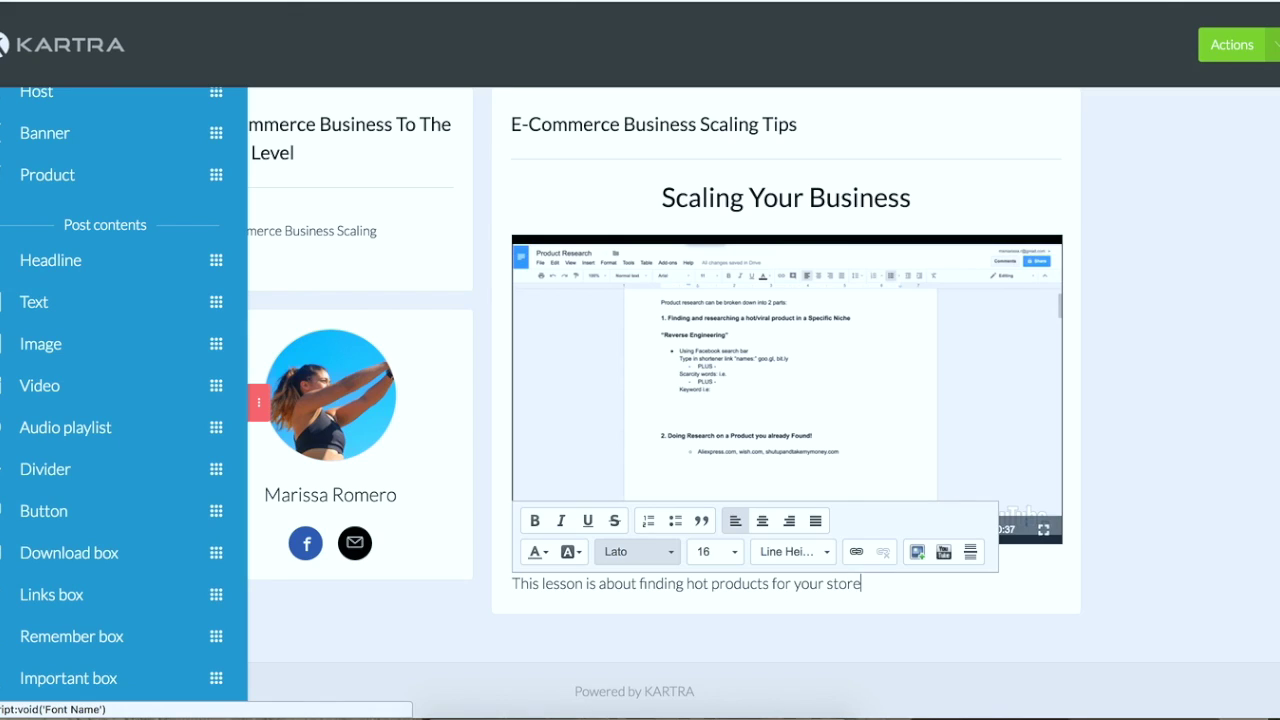
type(".")
left_click(1240, 452)
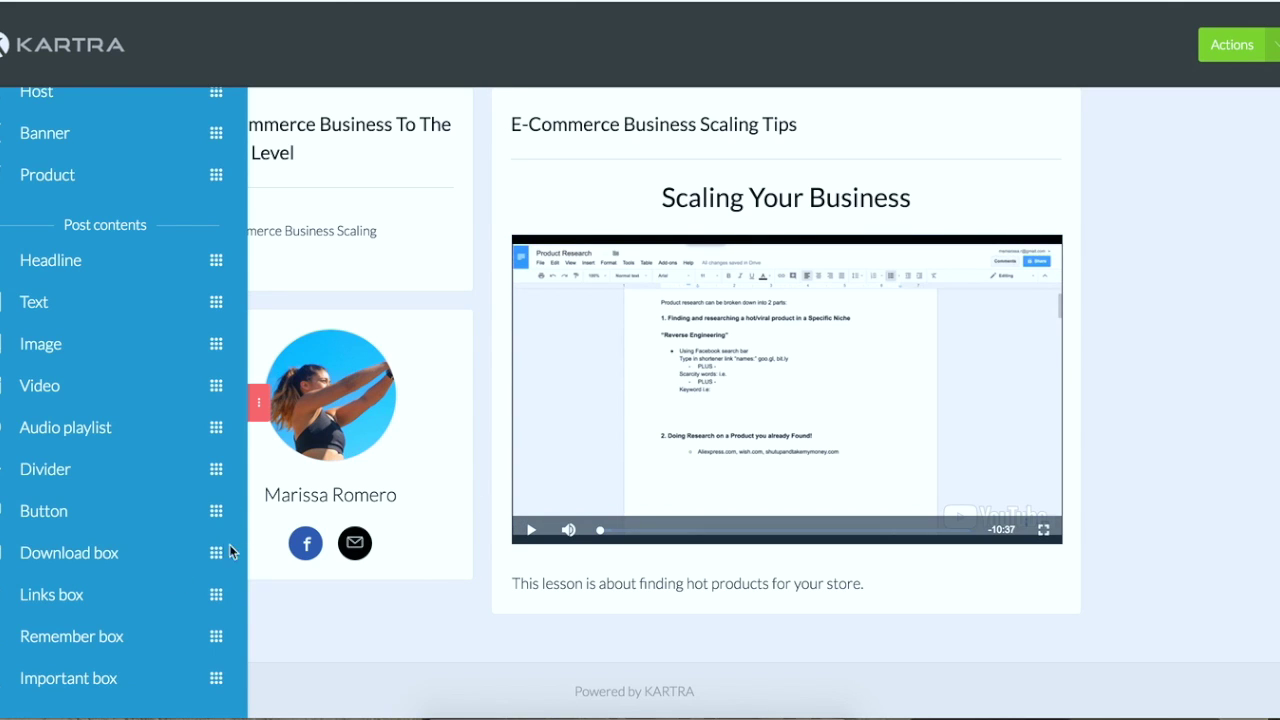
left_click_drag(214, 552, 814, 561)
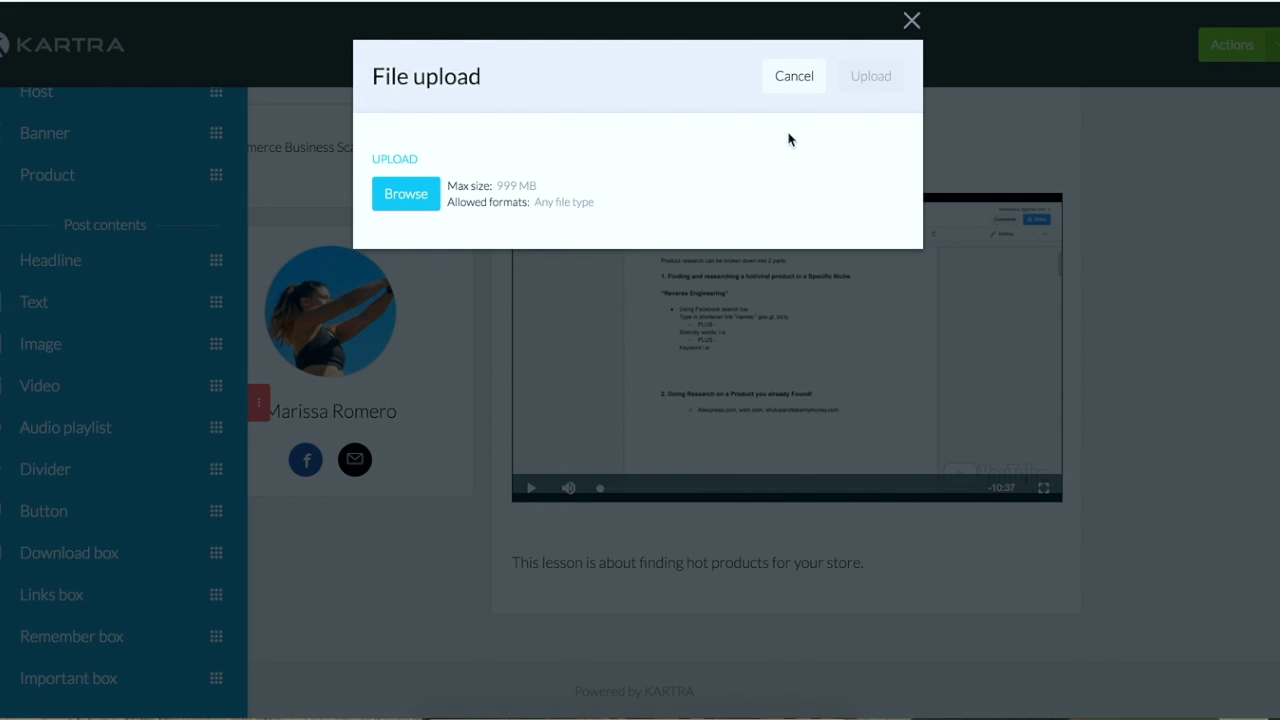
left_click(416, 200)
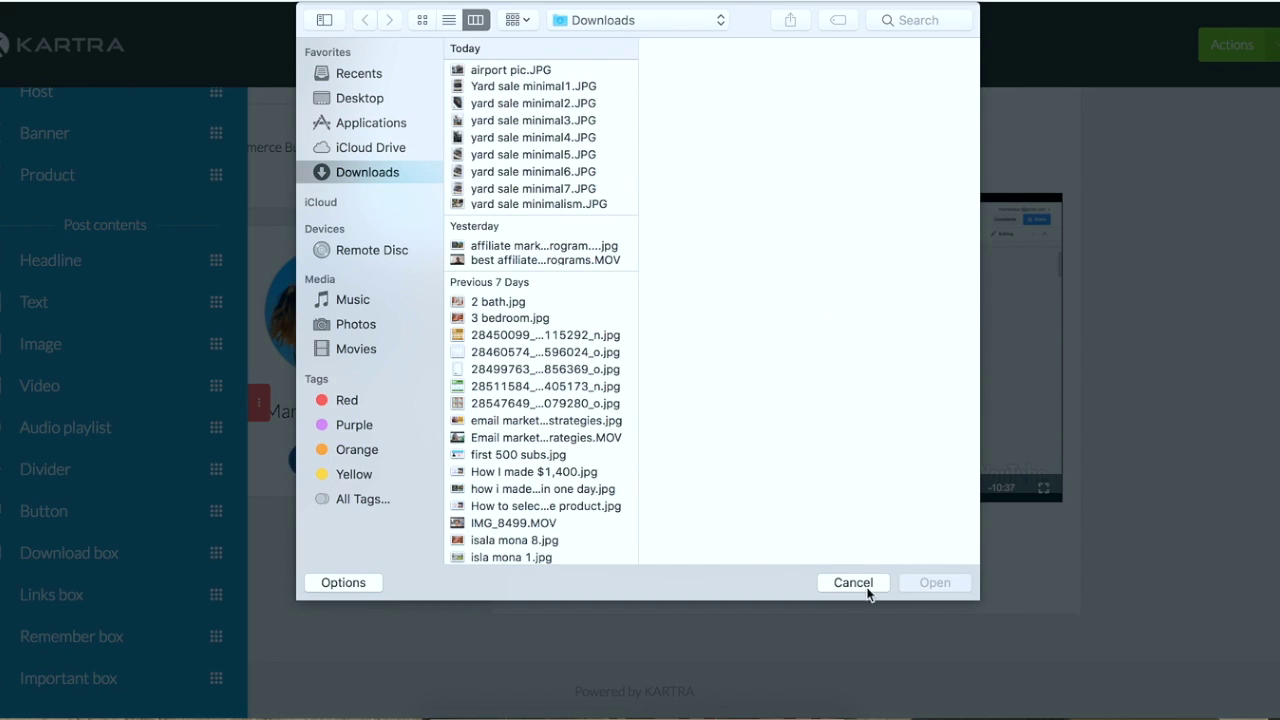
left_click(866, 590)
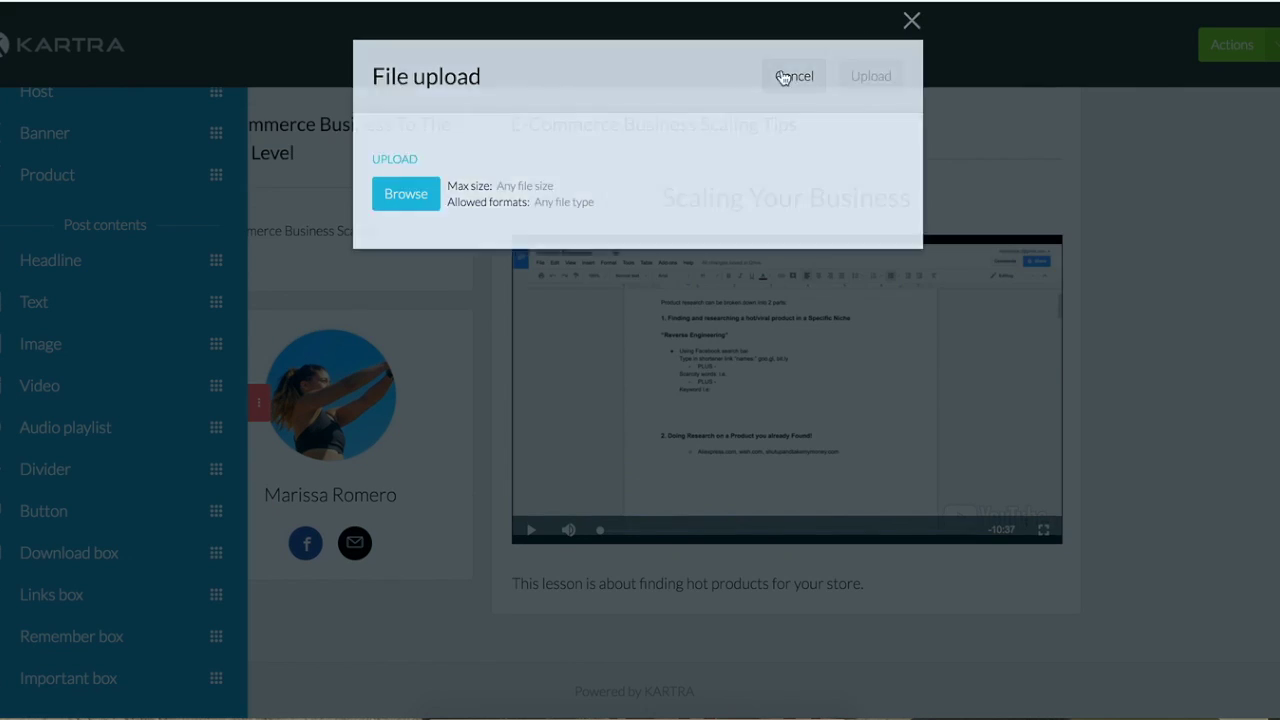
left_click(781, 77)
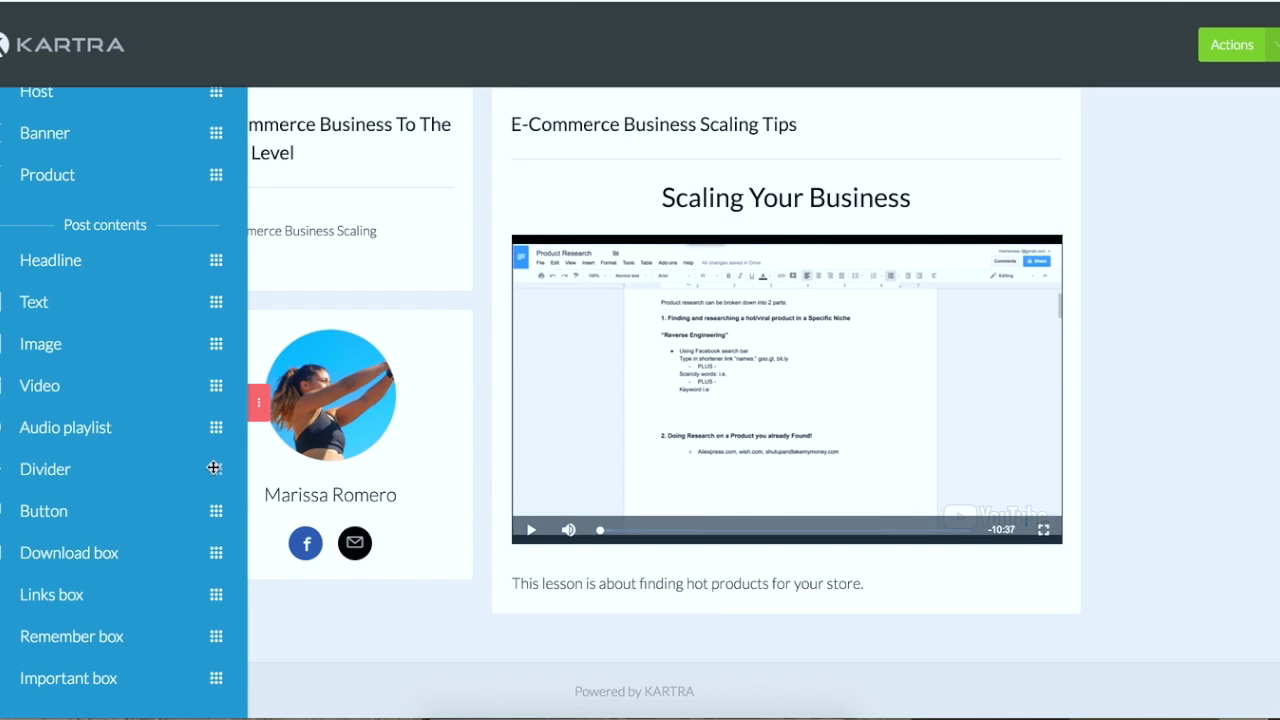
left_click_drag(213, 467, 751, 548)
- Place a divider below the lesson text and add an image block beneath it
left_click_drag(781, 597, 845, 565)
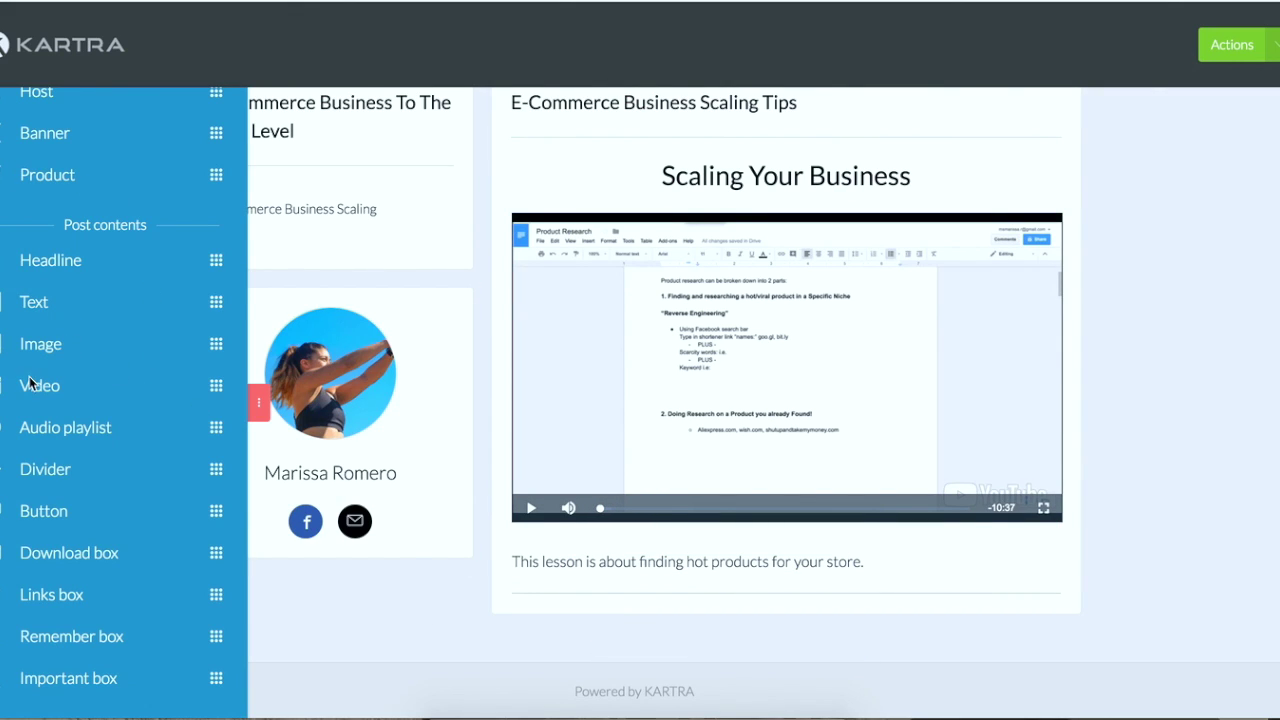
left_click_drag(219, 340, 837, 476)
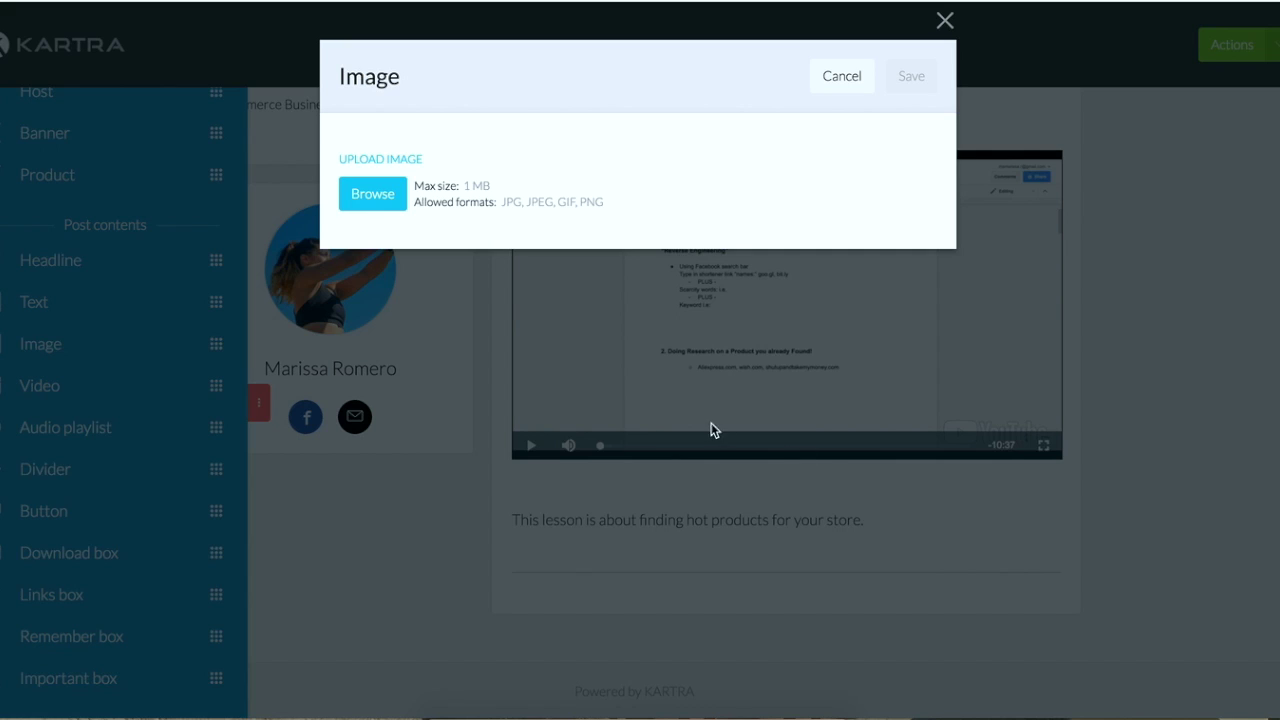
- Try uploading airport pic.JPG, dismiss the file-too-large error and cancel the image
left_click(344, 194)
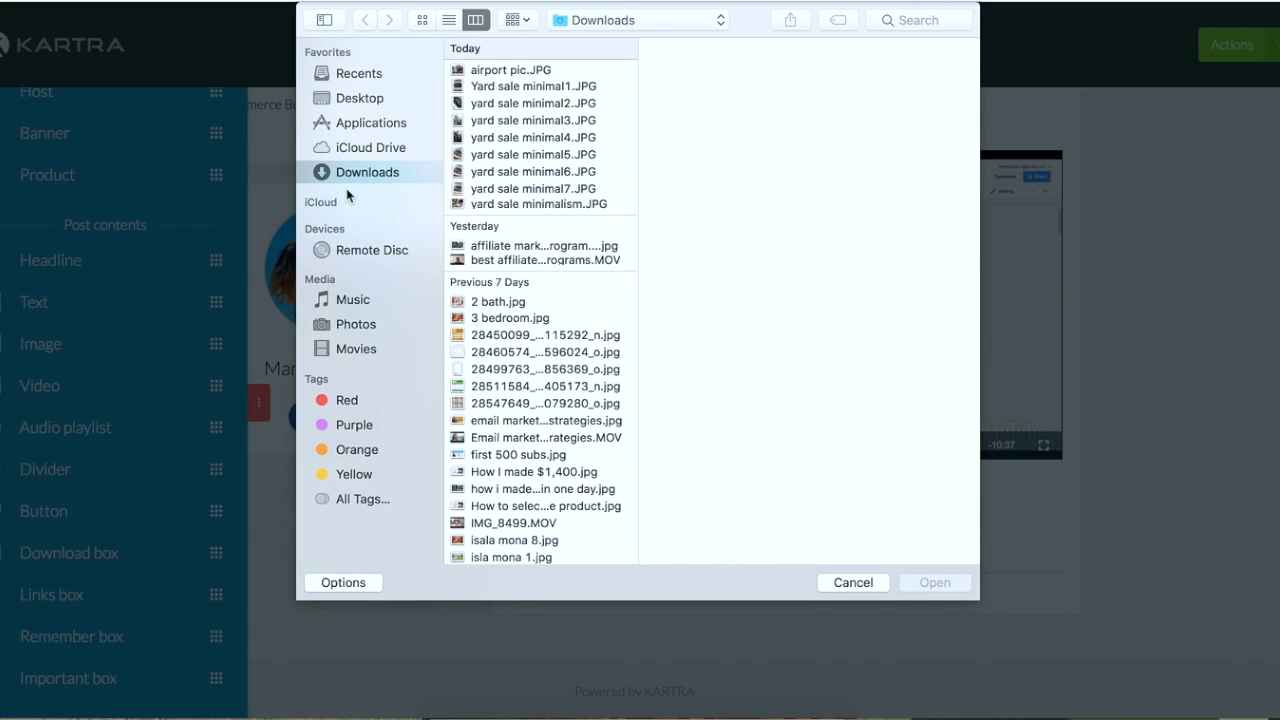
left_click(478, 72)
left_click(933, 582)
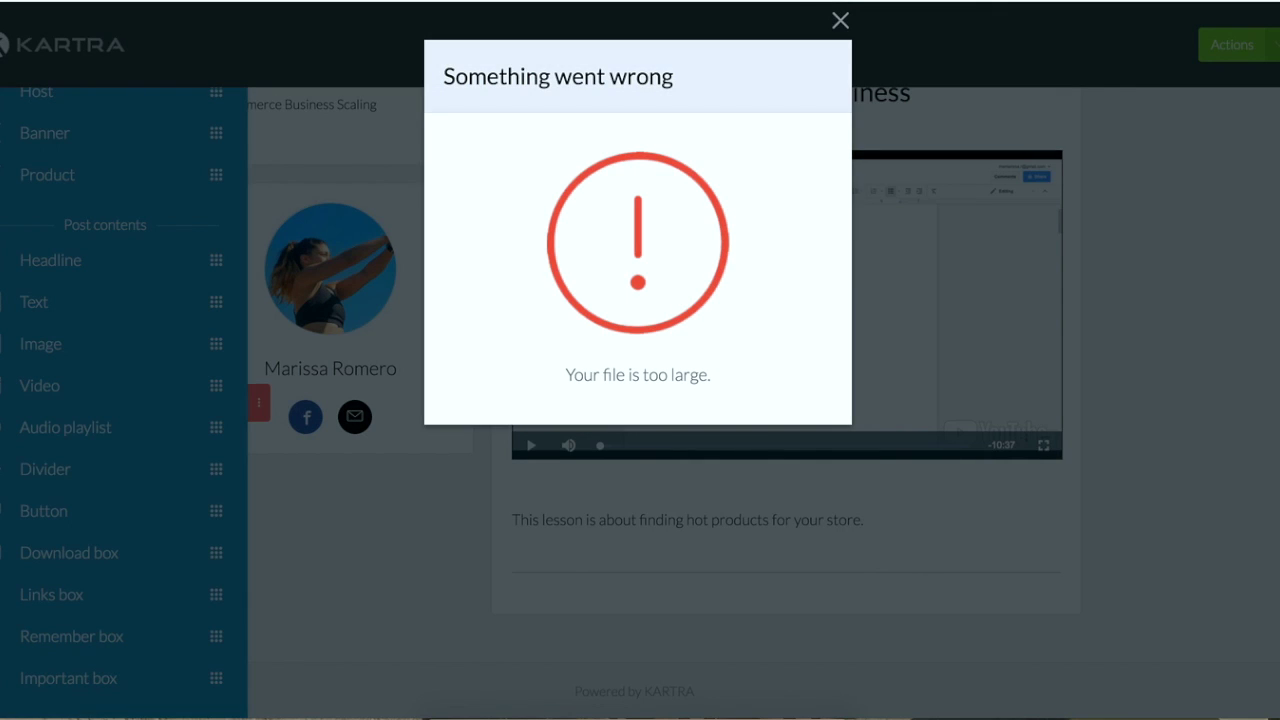
left_click(840, 20)
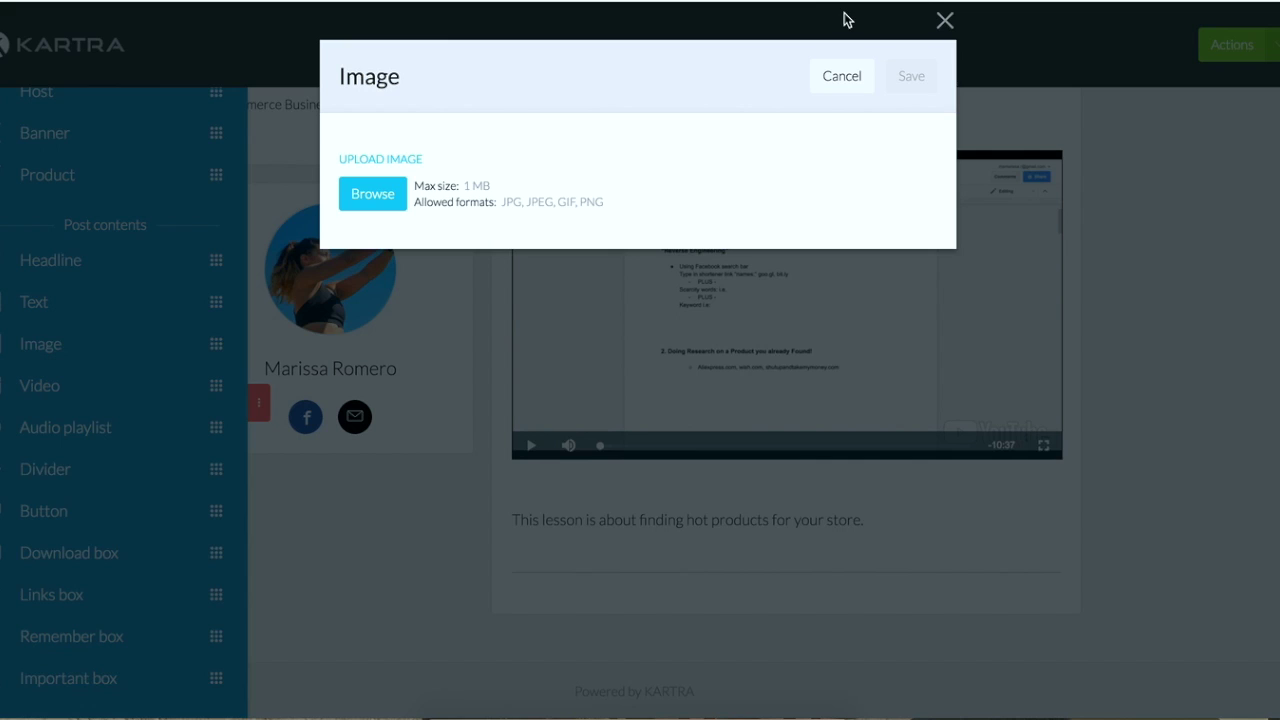
left_click(864, 80)
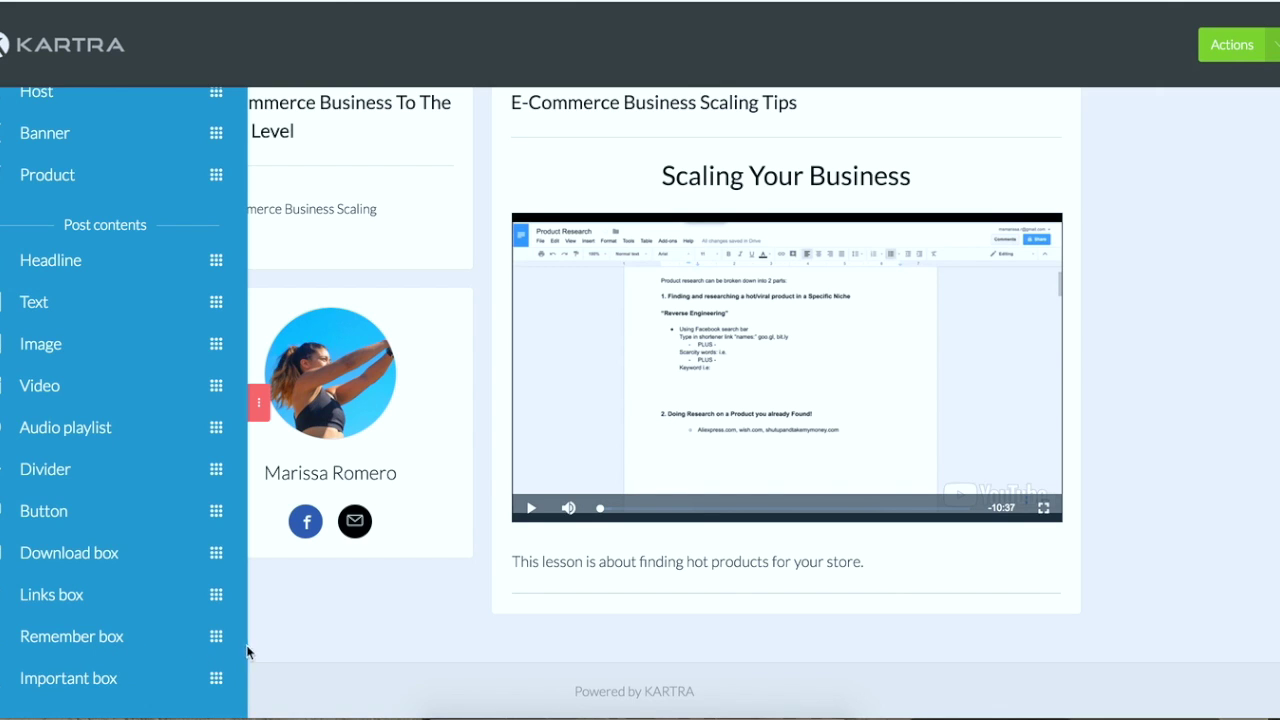
- Place a Remember box under the divider and replace its placeholder with 'Find at least 5 hot products.'
left_click_drag(216, 637, 817, 556)
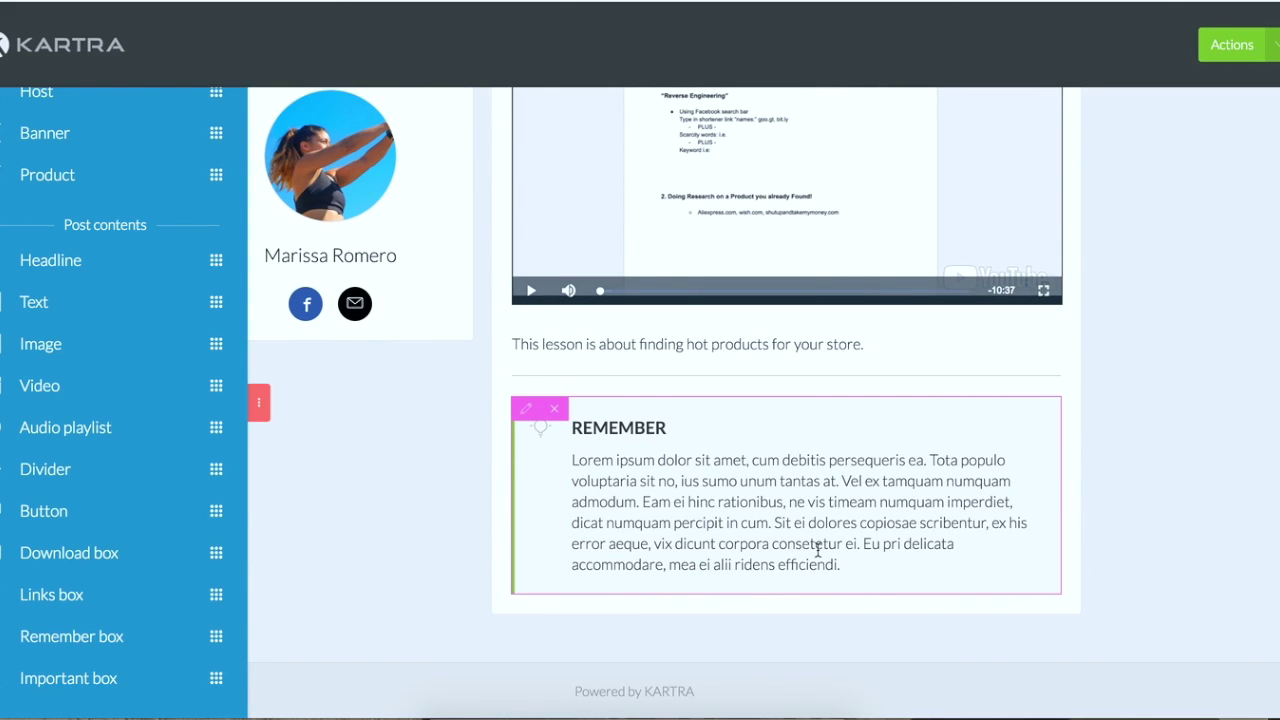
left_click(842, 565)
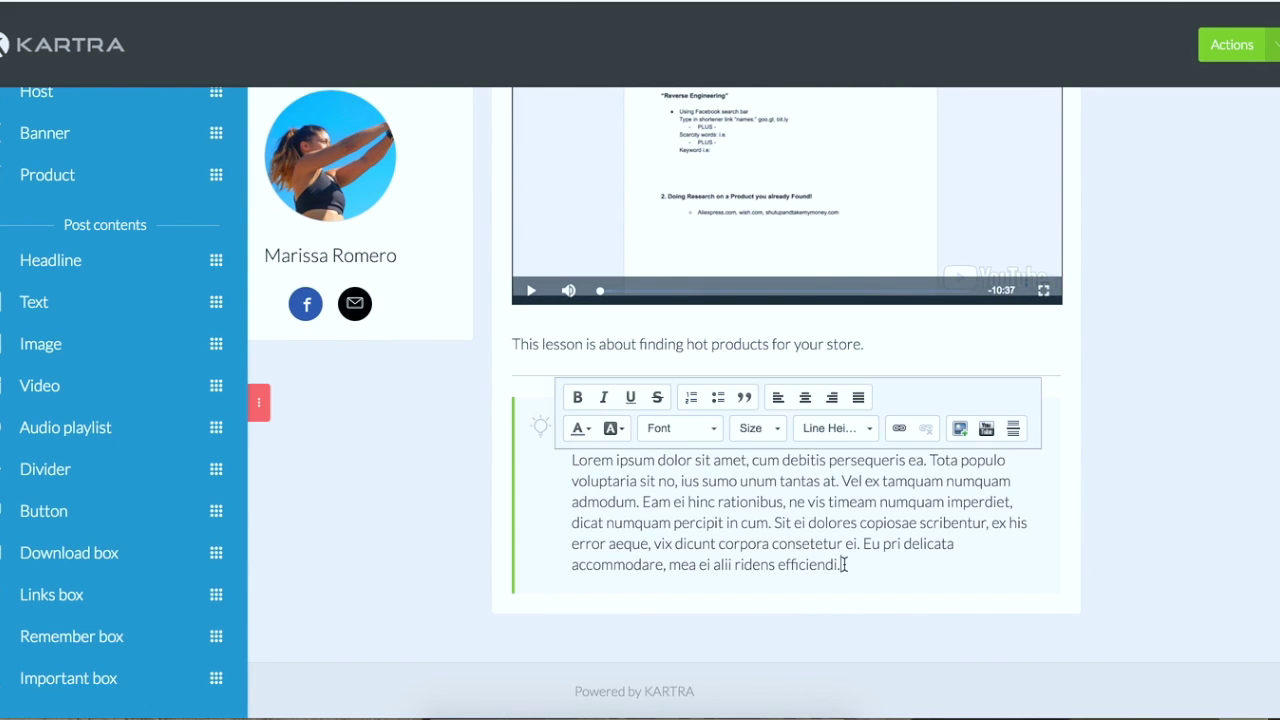
left_click_drag(842, 565, 530, 449)
key("BackSpace")
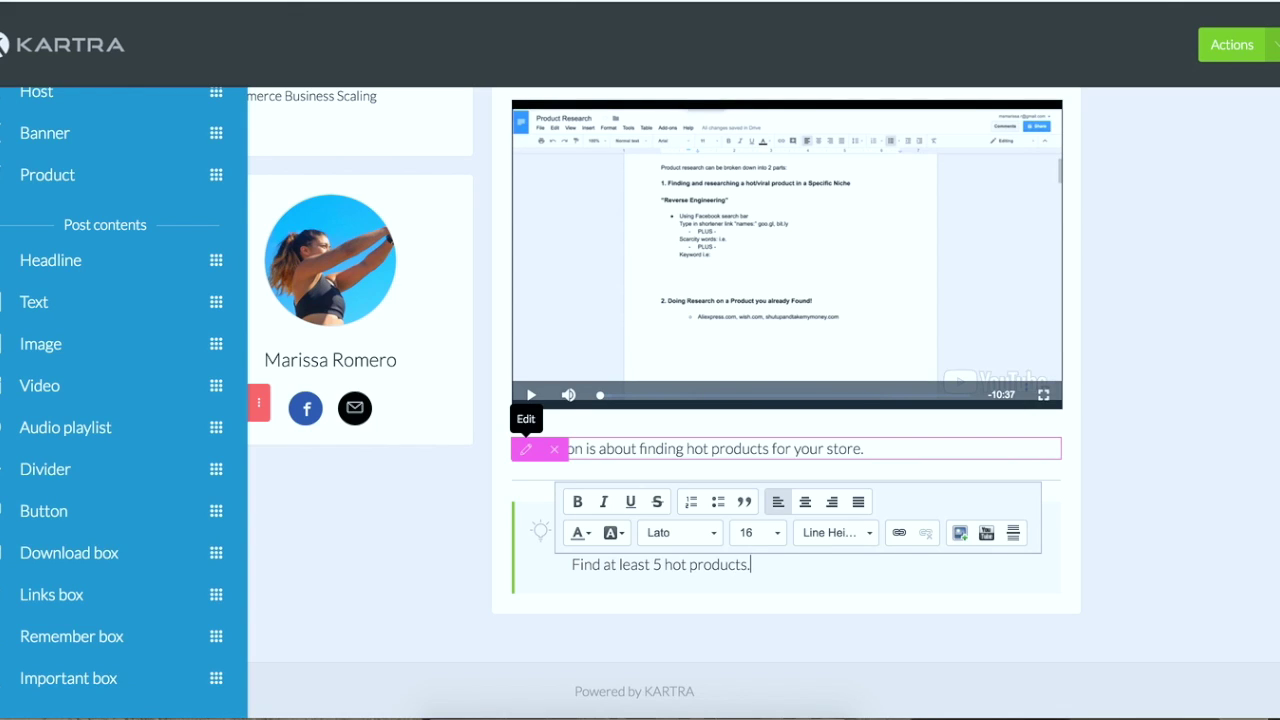
left_click(1180, 490)
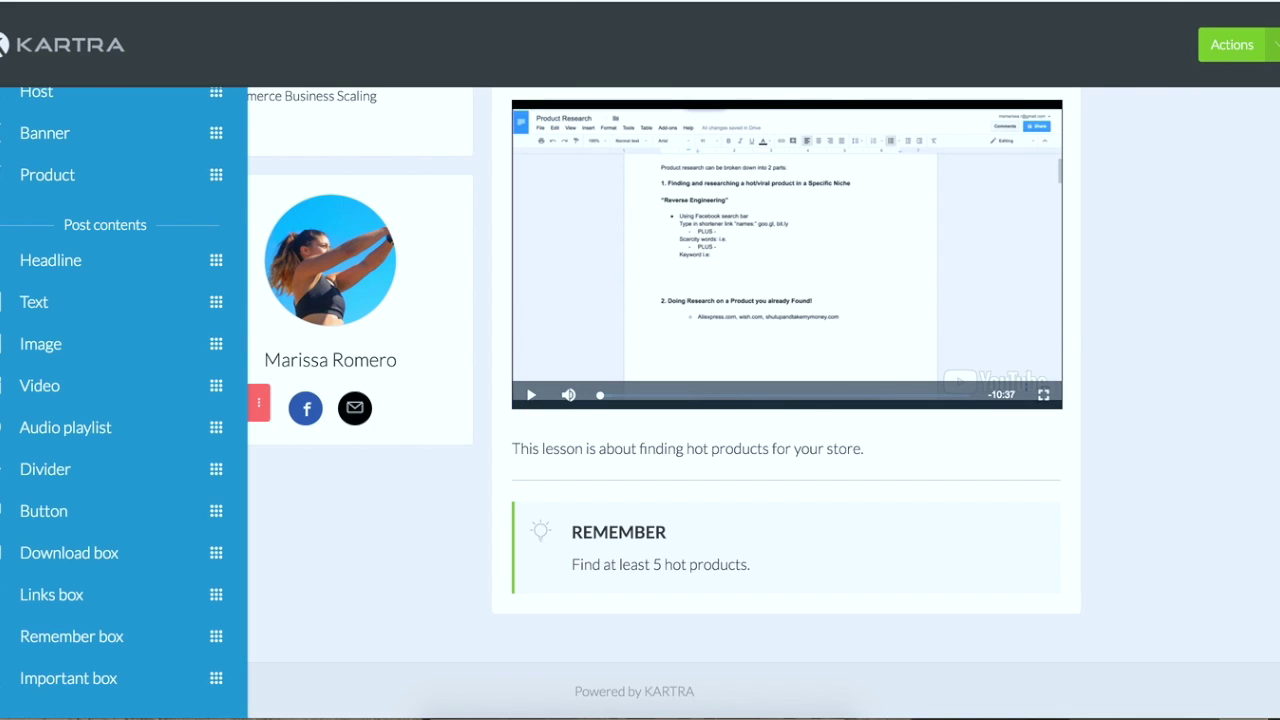
scroll(1248, 213, "up", 4)
left_click(1270, 45)
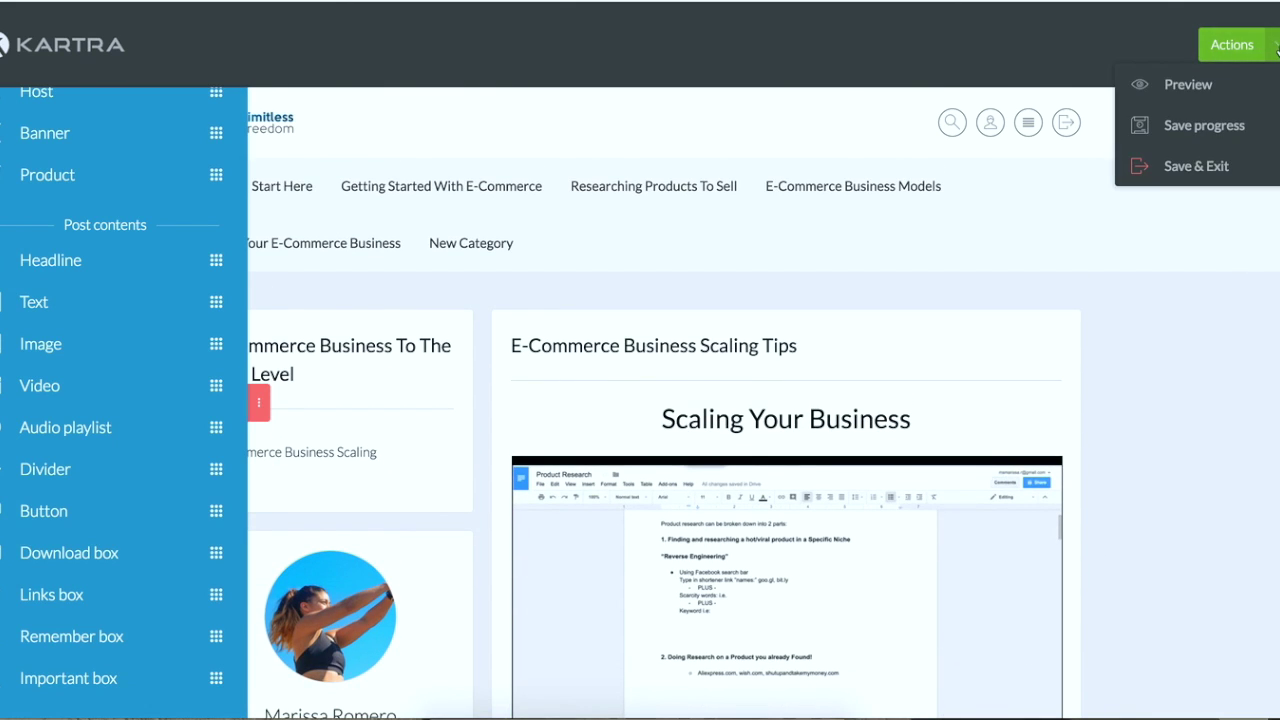
- Save the membership progress, then place an Important box beneath the Remember box
left_click(1181, 132)
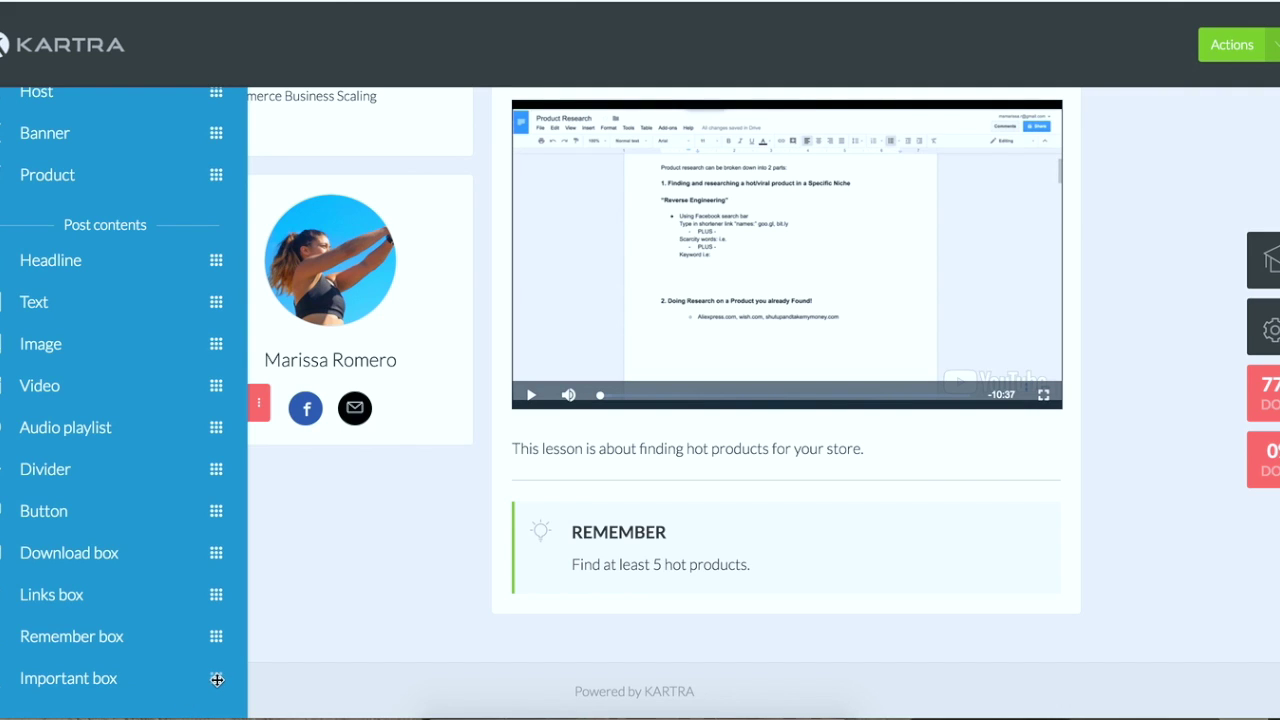
left_click_drag(217, 679, 866, 575)
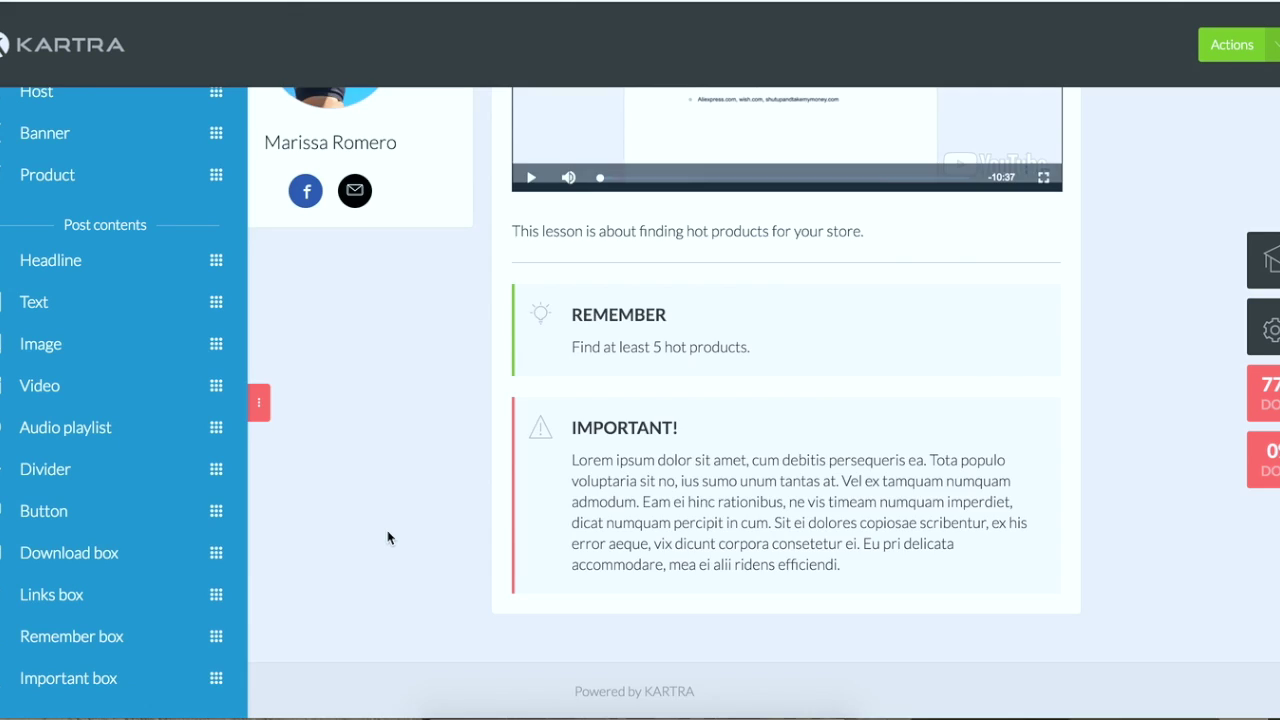
scroll(387, 530, "up", 3)
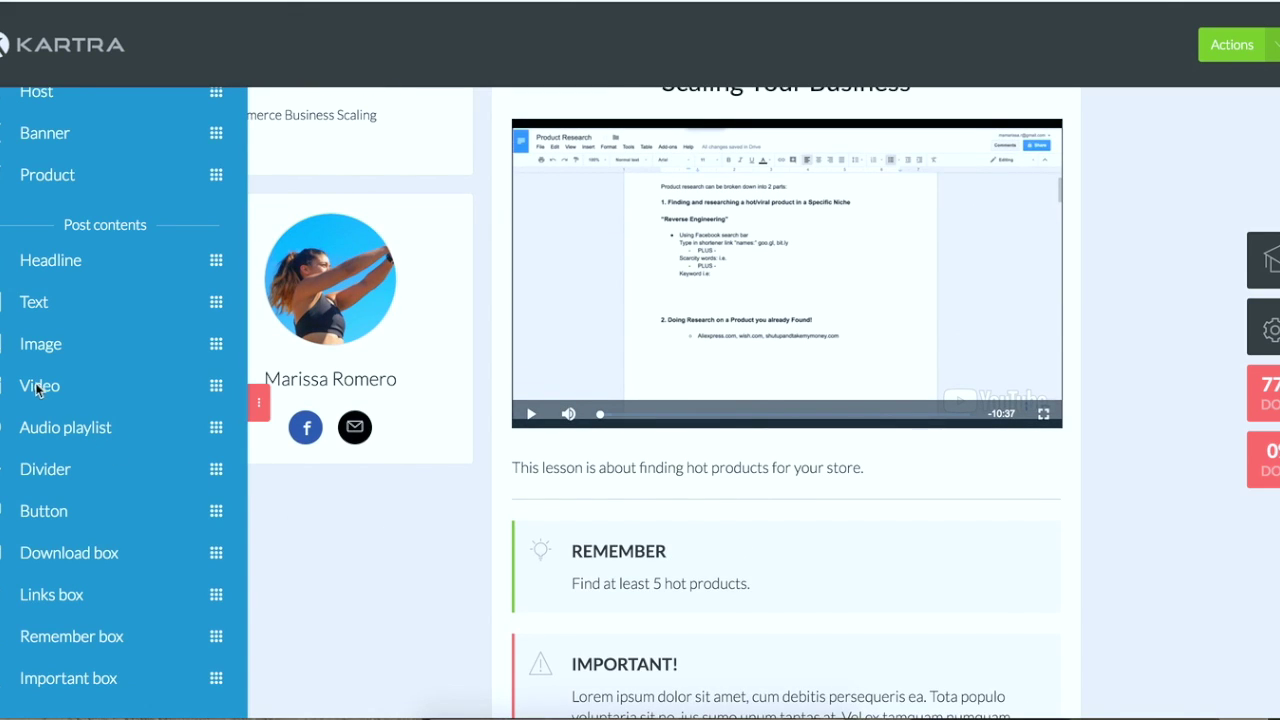
scroll(53, 347, "up", 2)
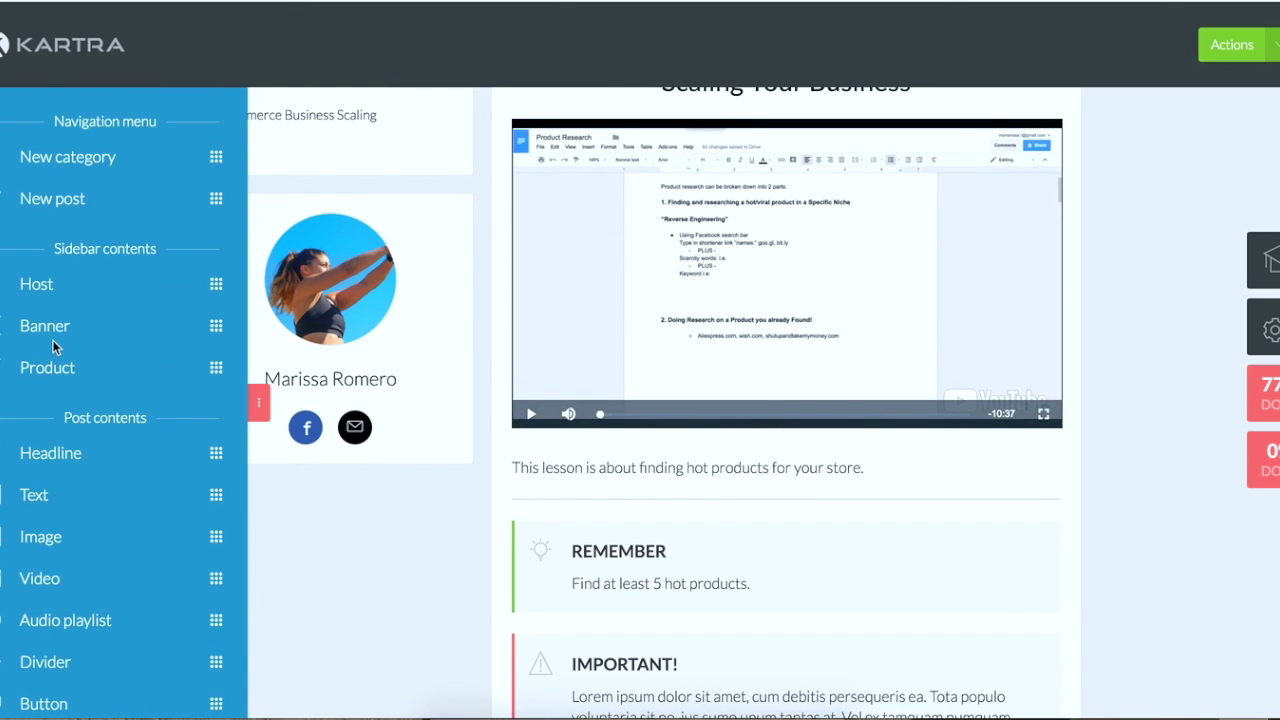
scroll(380, 469, "up", 3)
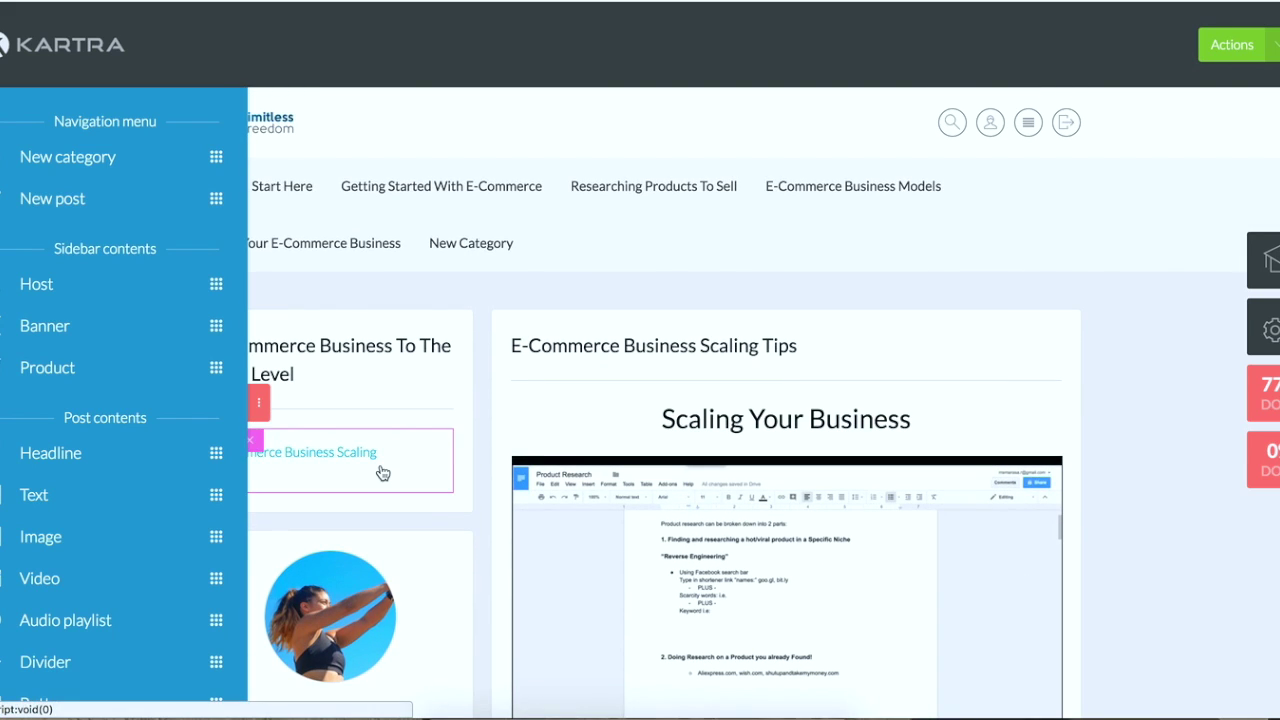
- Go to the portal's Home page and set the header background colour to red (#dc0000)
left_click(254, 410)
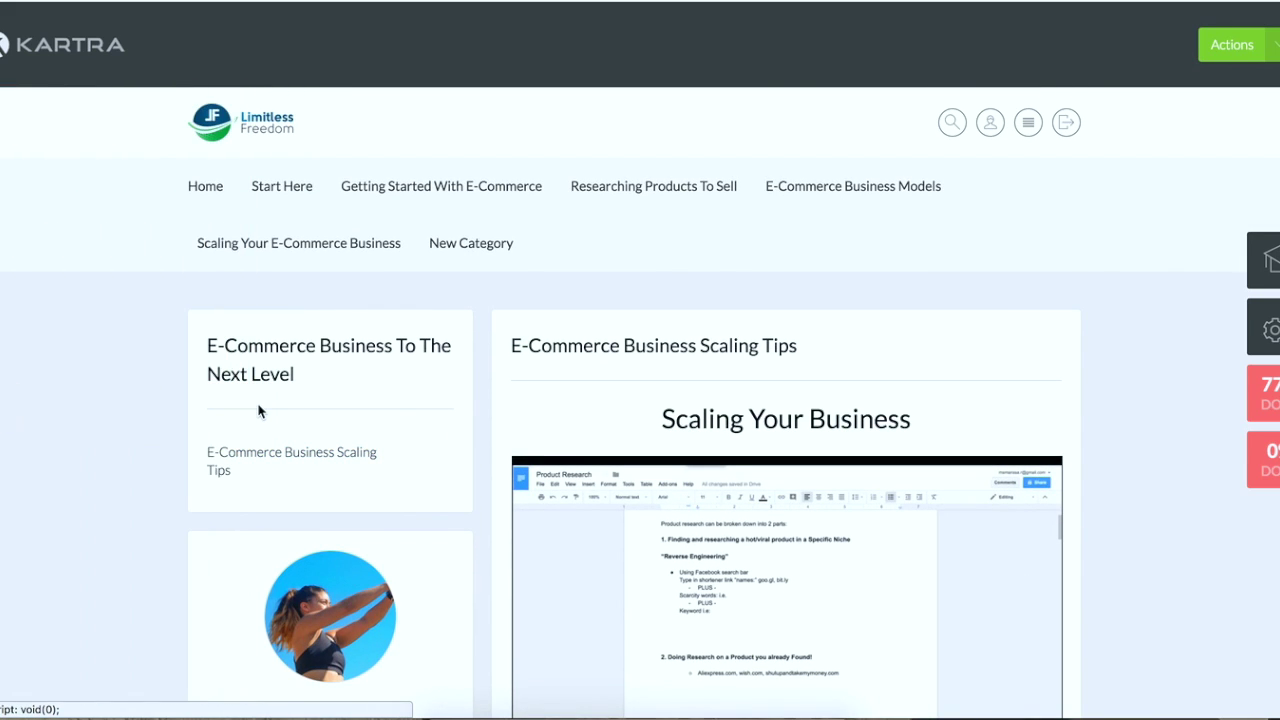
left_click(214, 189)
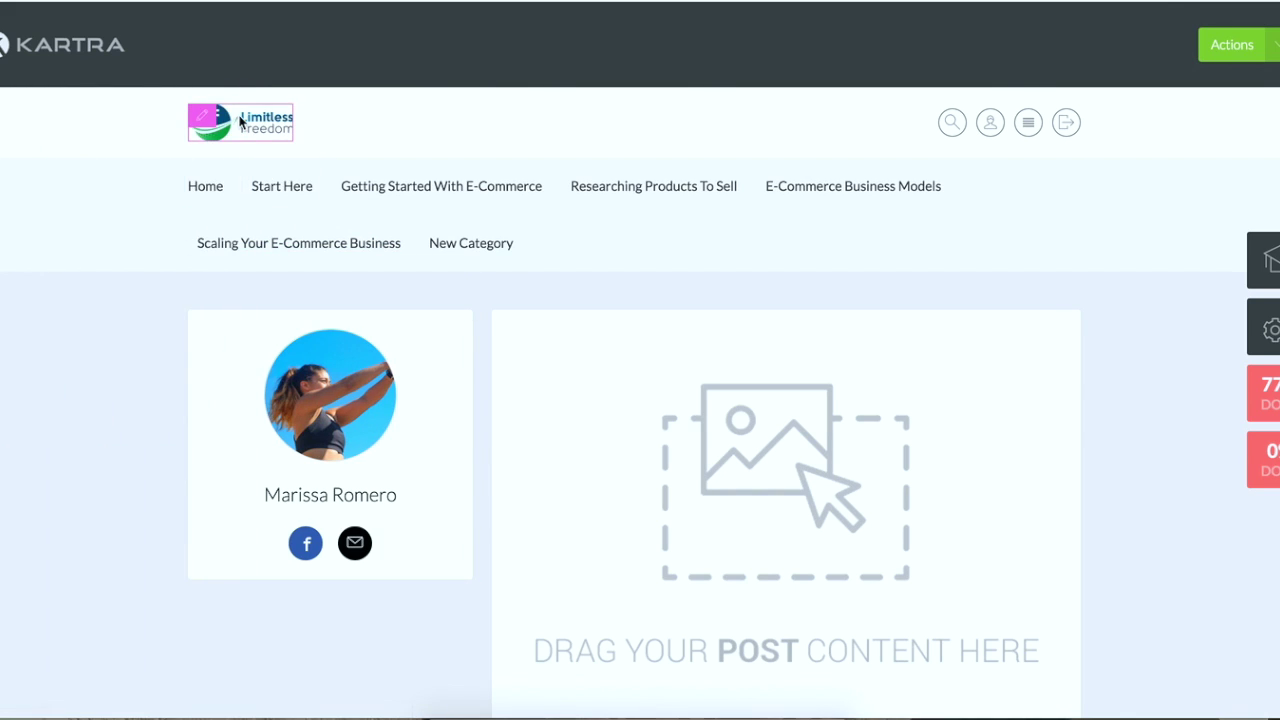
left_click(207, 121)
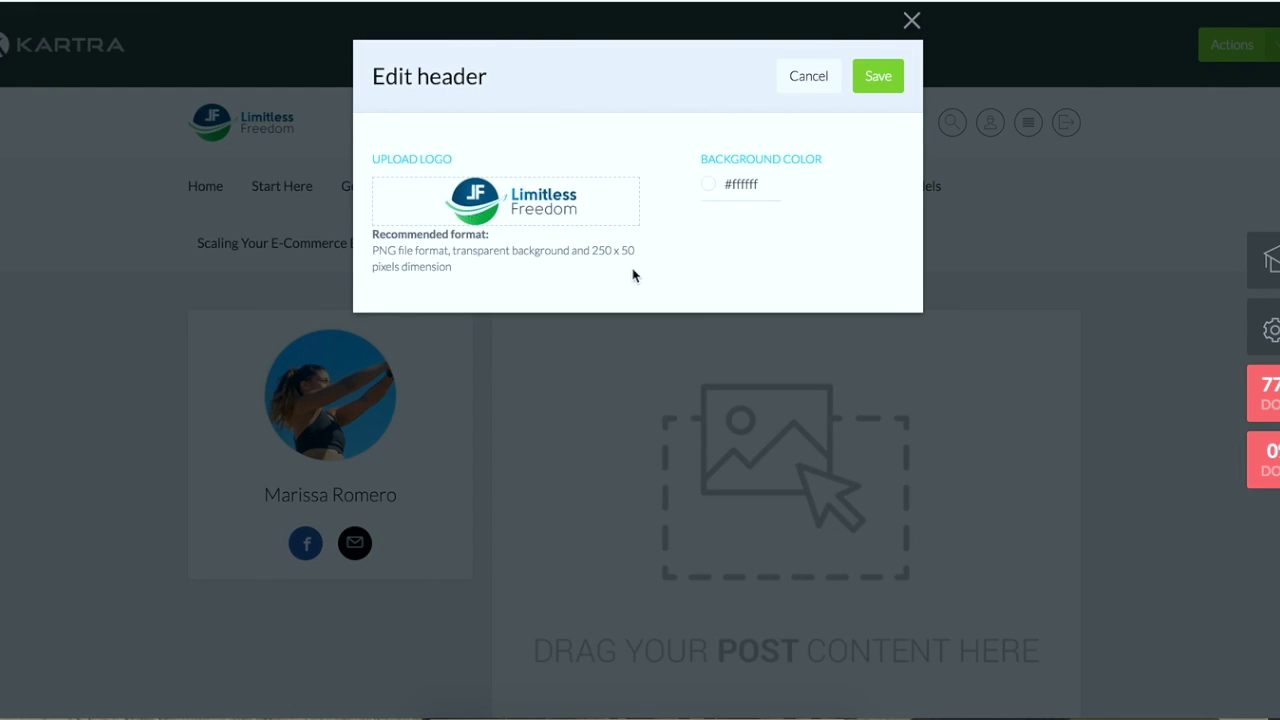
mouse_move(640, 258)
left_mouse_down()
mouse_move(597, 251)
mouse_move(623, 265)
left_mouse_up()
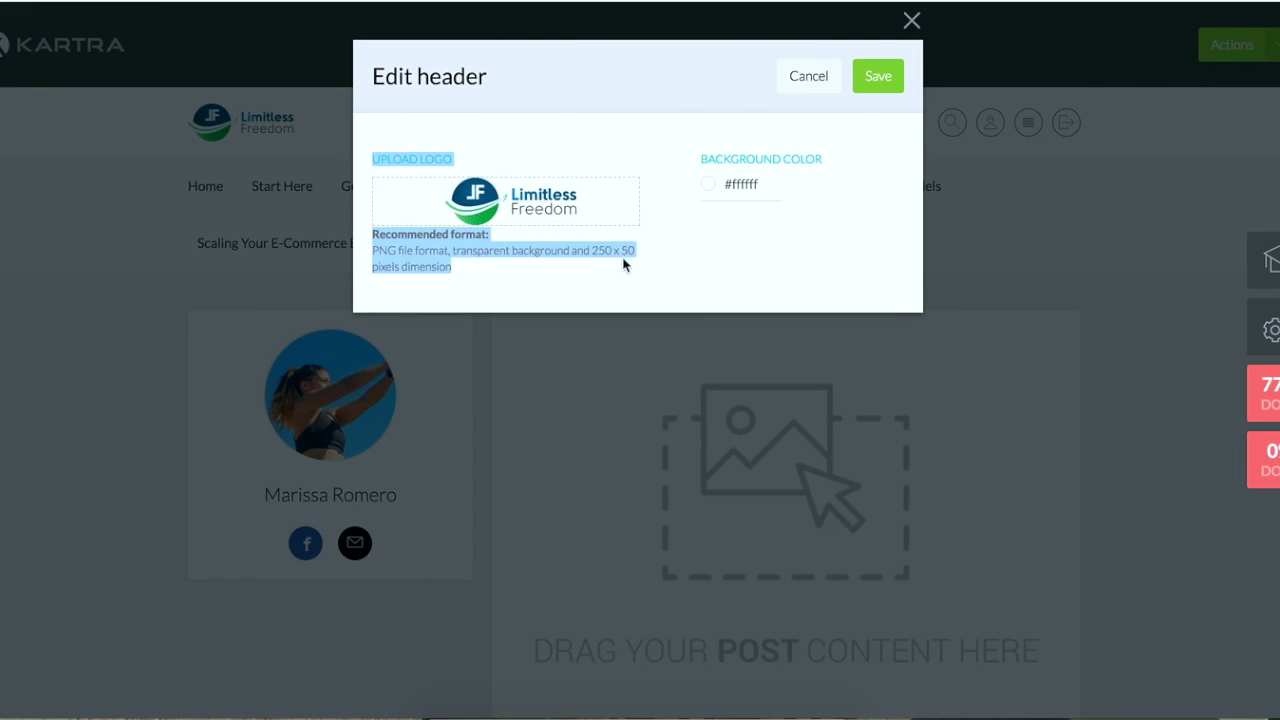
left_click(650, 293)
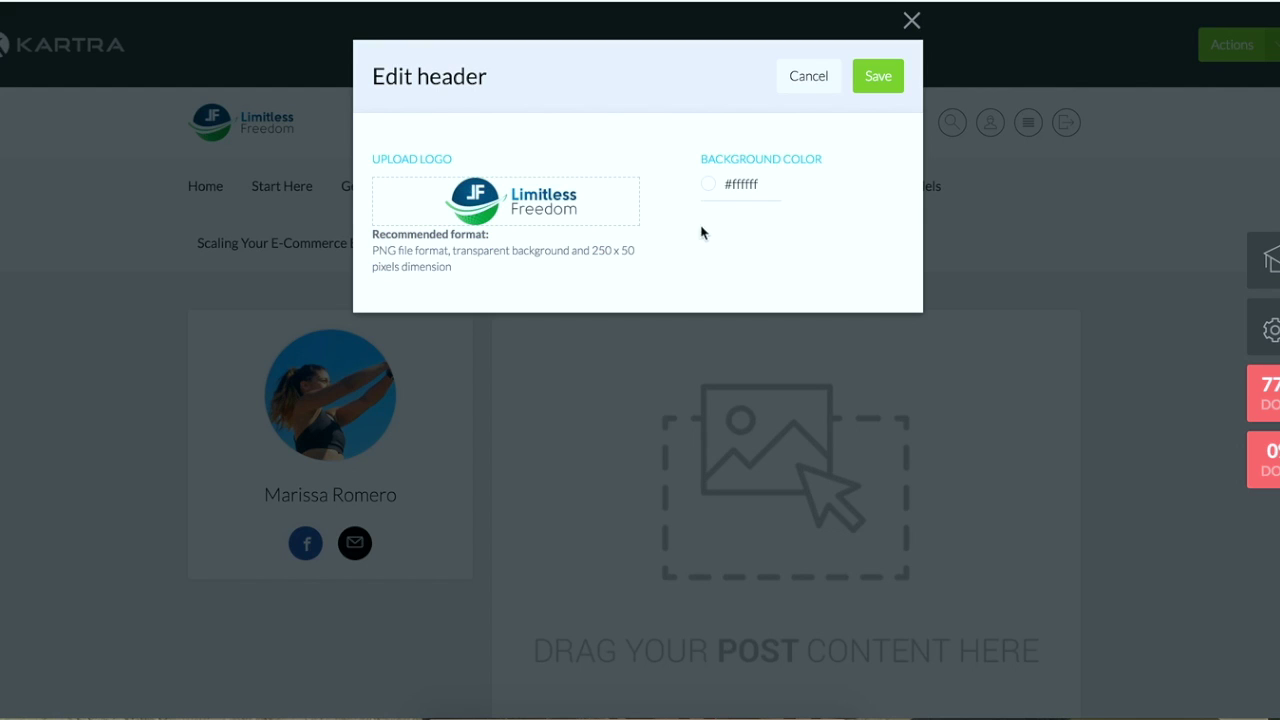
left_click(709, 193)
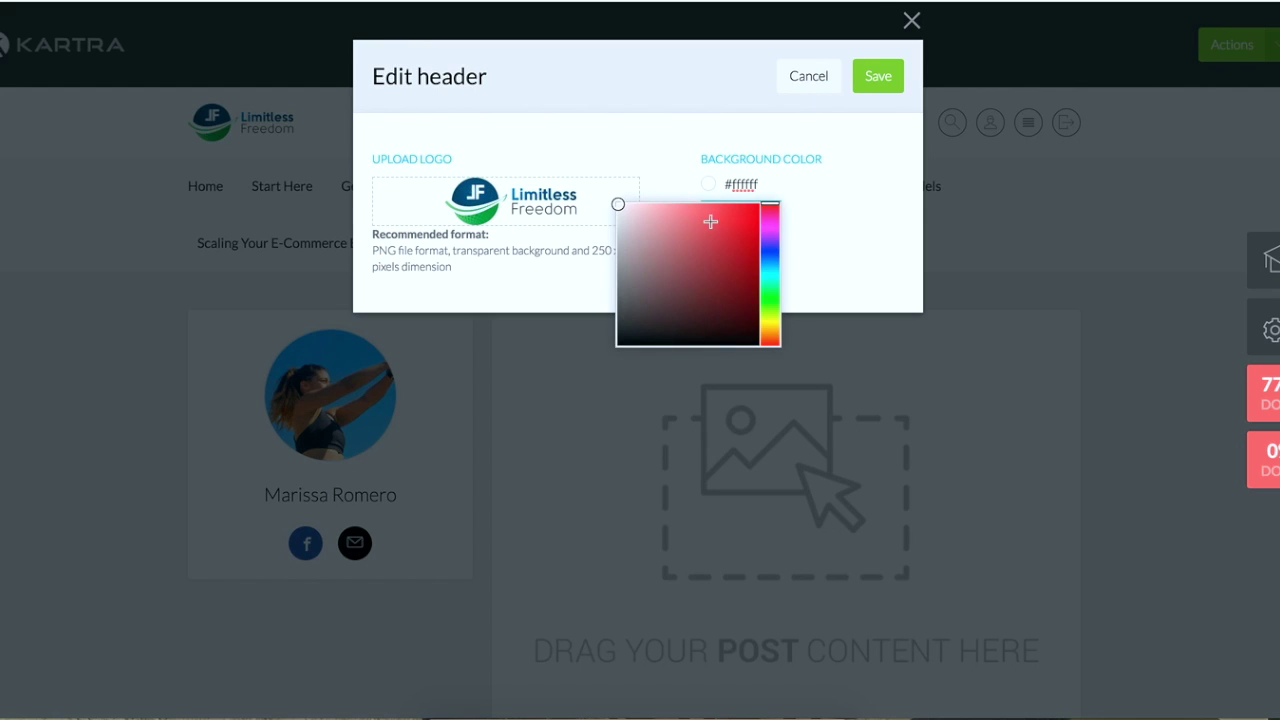
left_click_drag(710, 221, 759, 206)
left_click(880, 78)
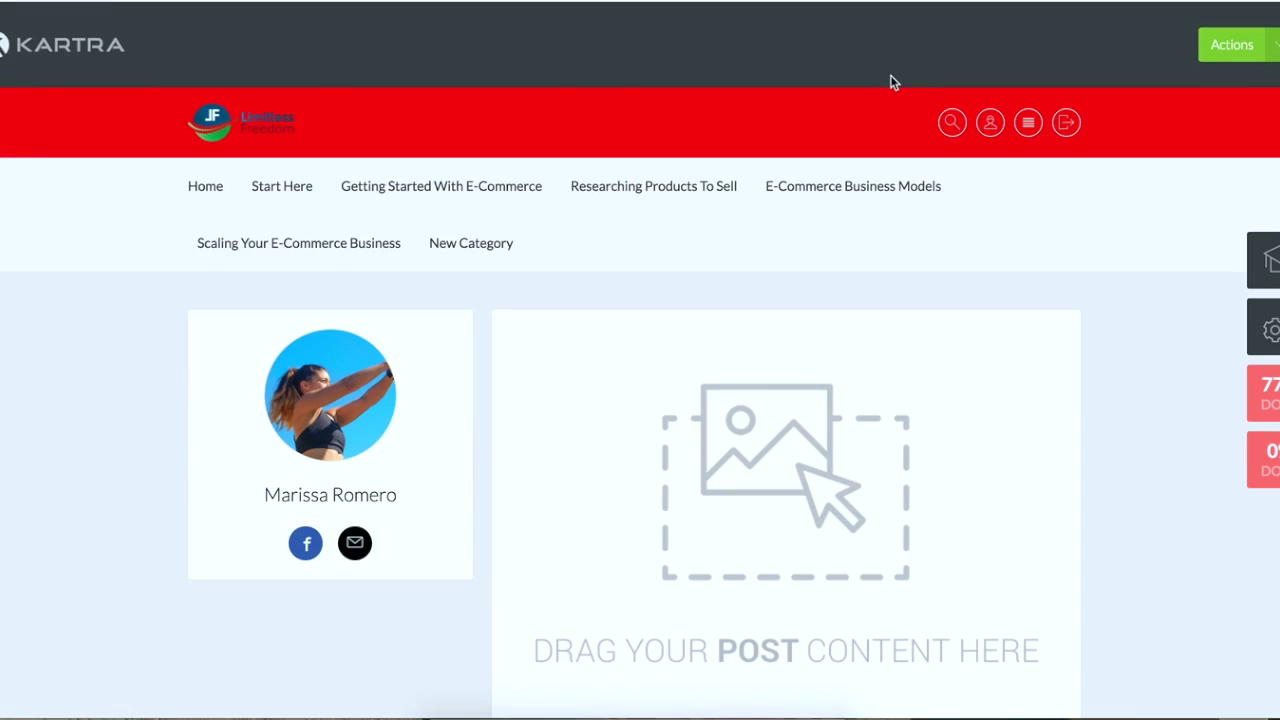
- Review the portal's sitemap of sections and posts, then save the membership's progress
left_click(1027, 130)
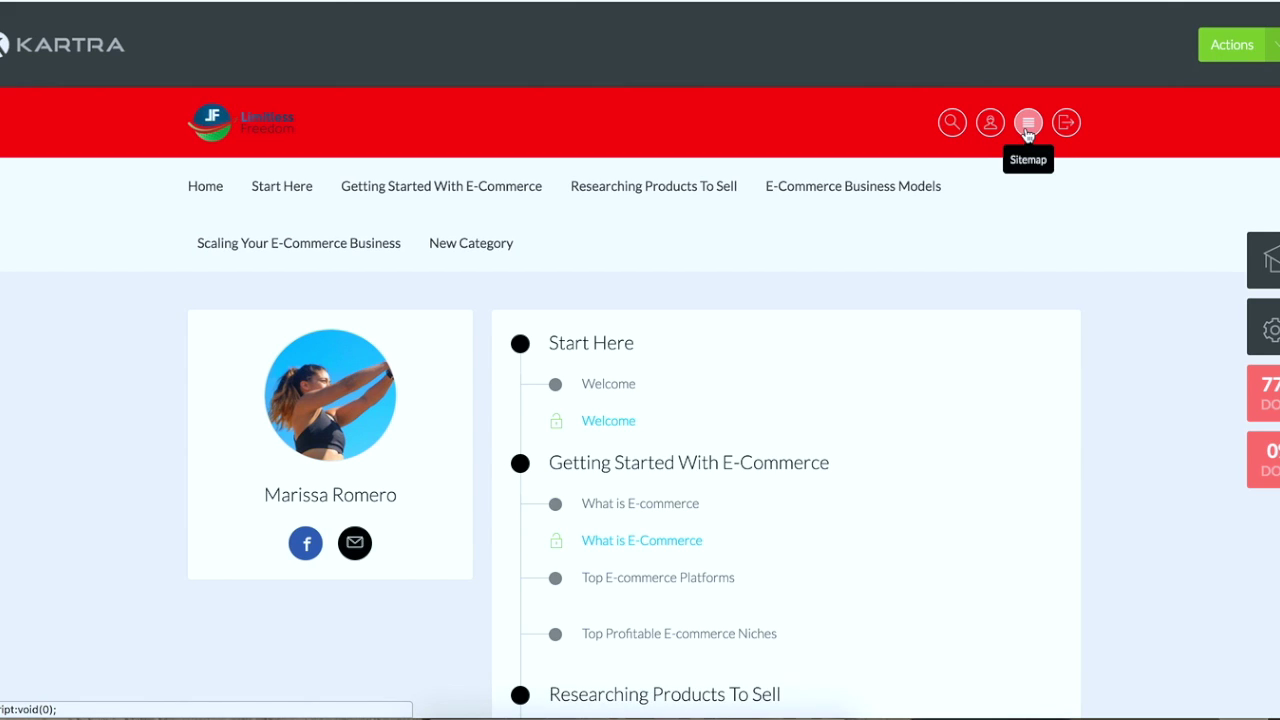
scroll(940, 278, "down", 3)
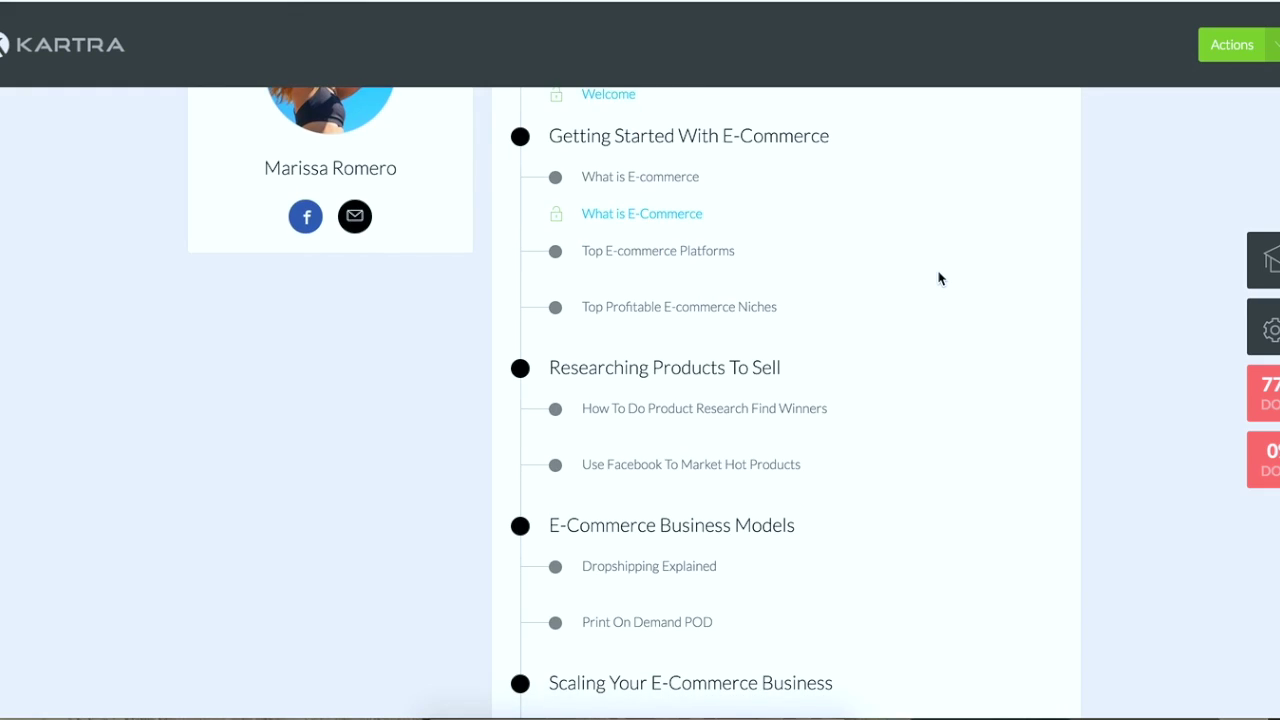
scroll(940, 278, "down", 3)
scroll(940, 278, "up", 5)
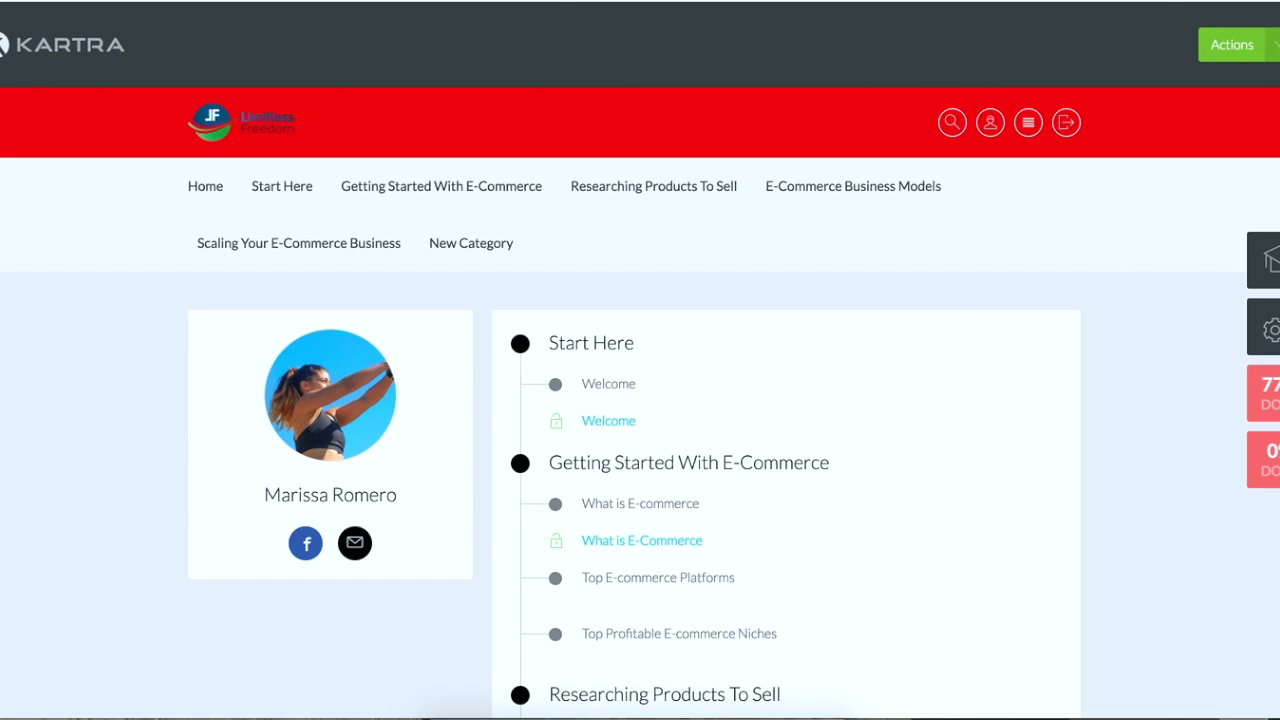
left_click(1236, 44)
left_click(1191, 127)
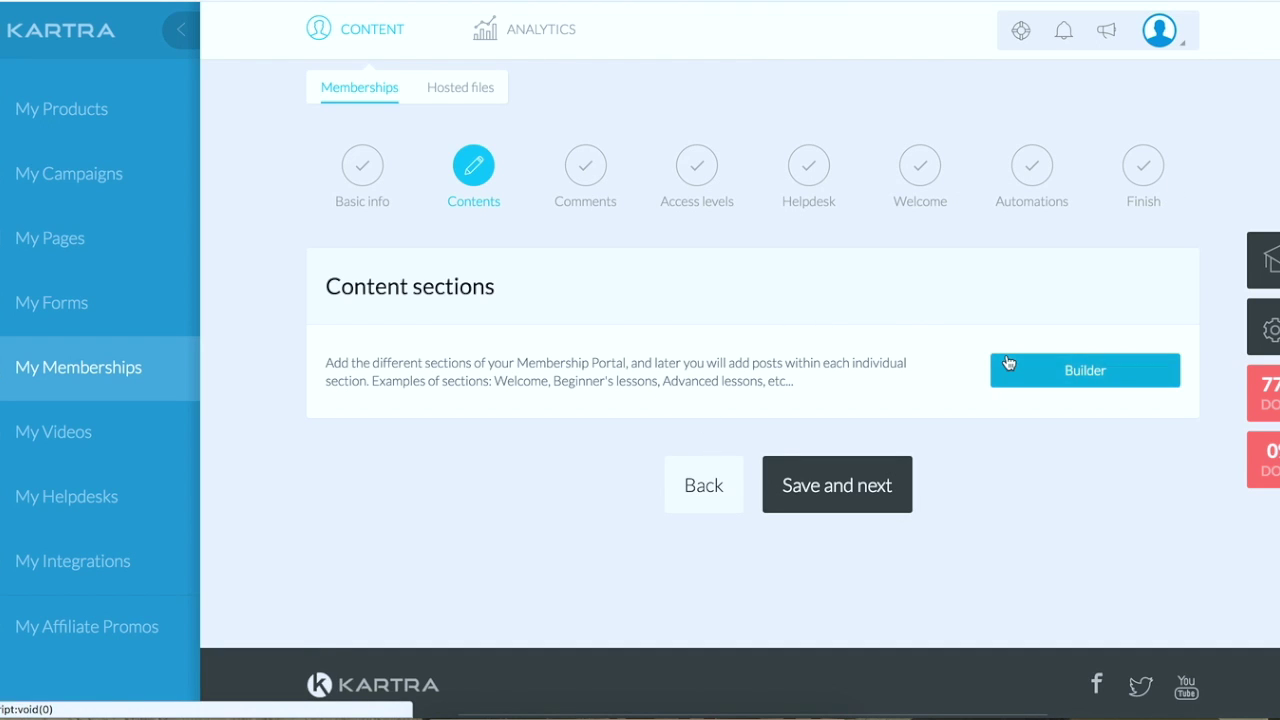
- Advance from Contents to the Comments step, with comments on 2 posts requiring admin approval
left_click(829, 502)
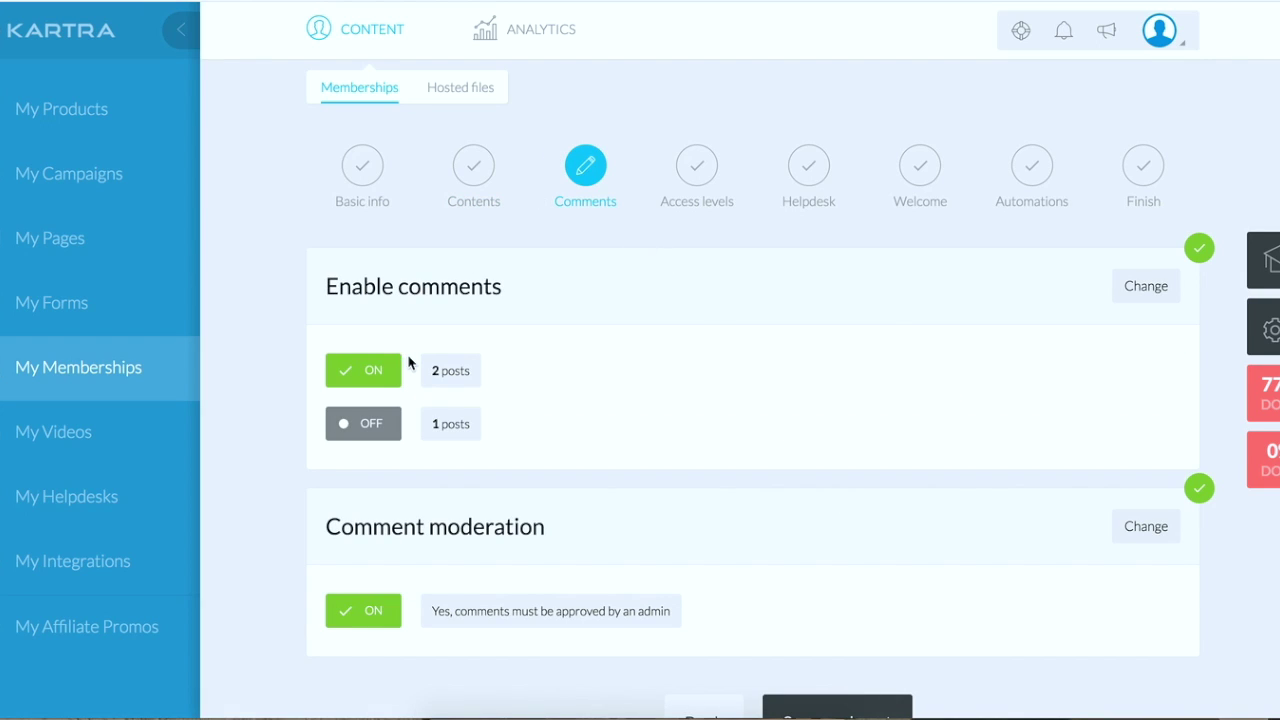
scroll(514, 587, "down", 3)
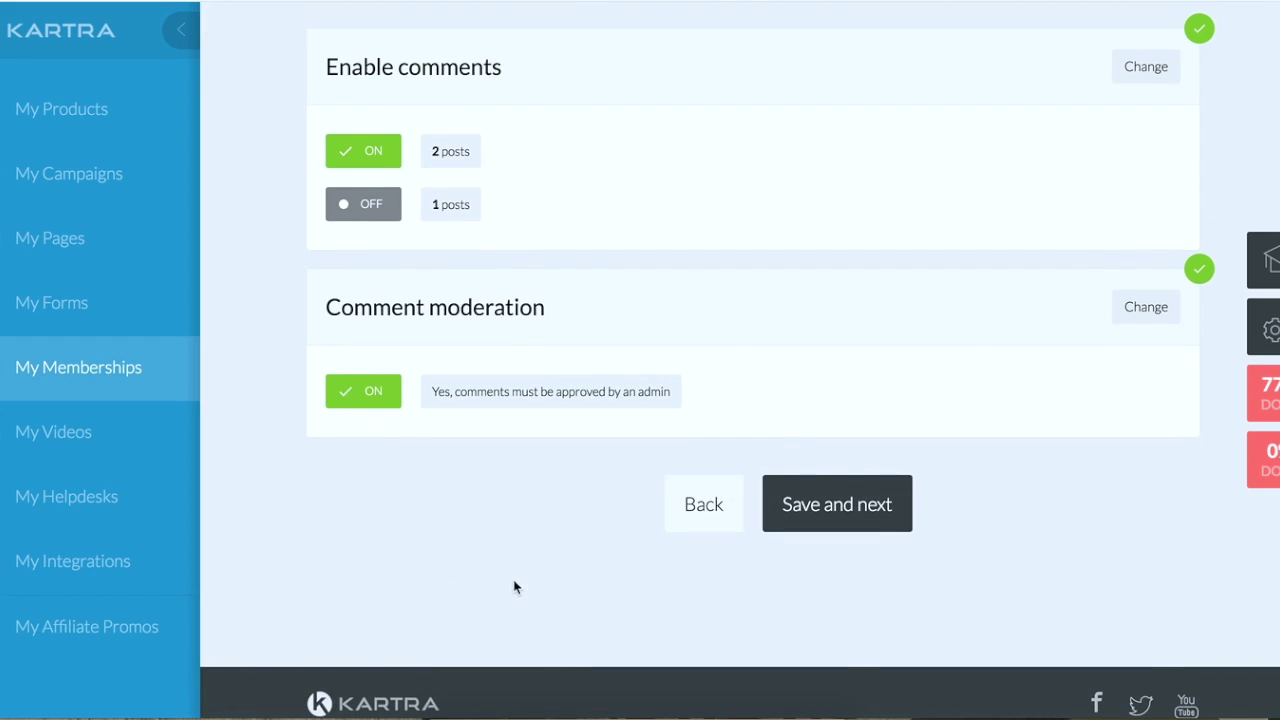
scroll(514, 580, "up", 3)
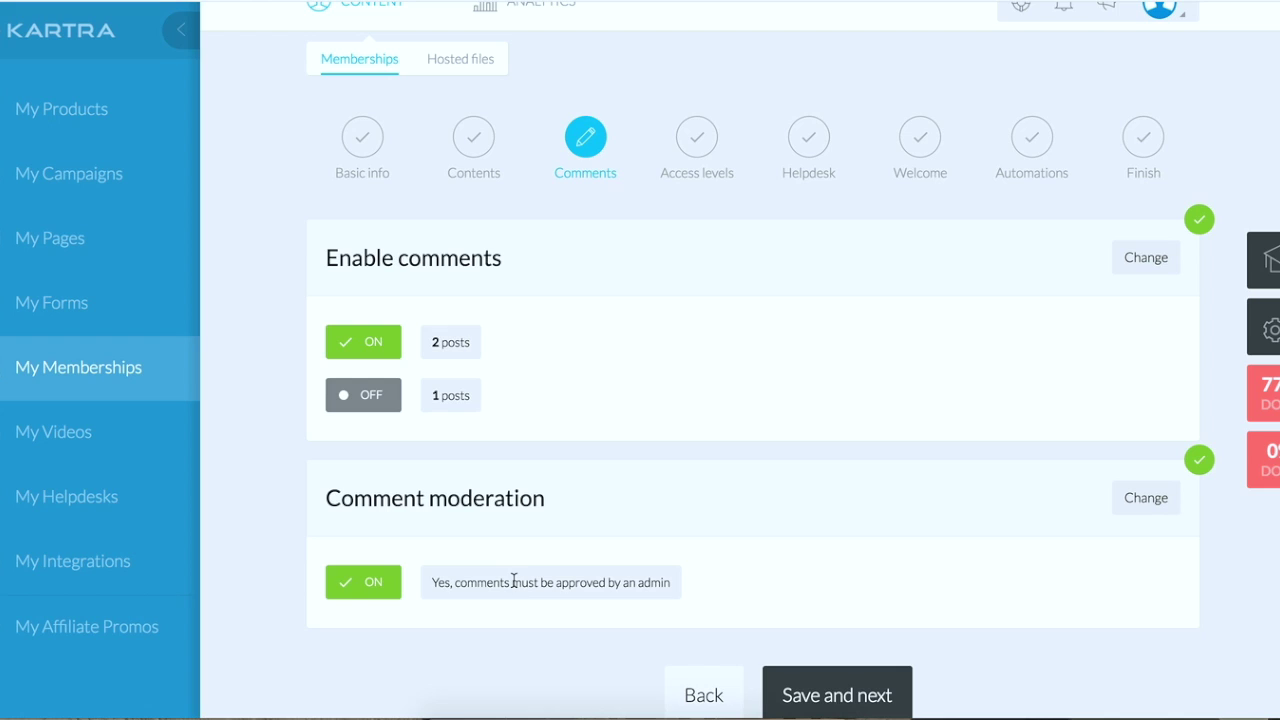
scroll(513, 581, "down", 1)
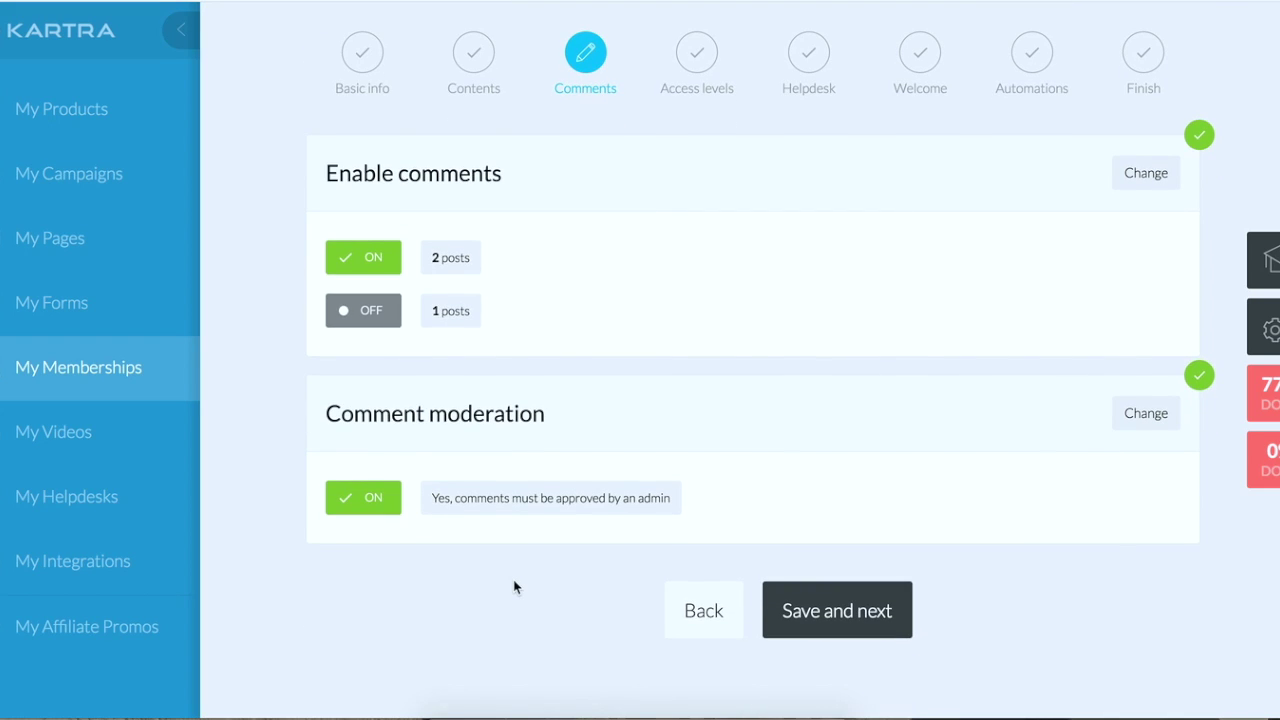
- Continue to the Access levels step and start changing which levels access each post
left_click(845, 614)
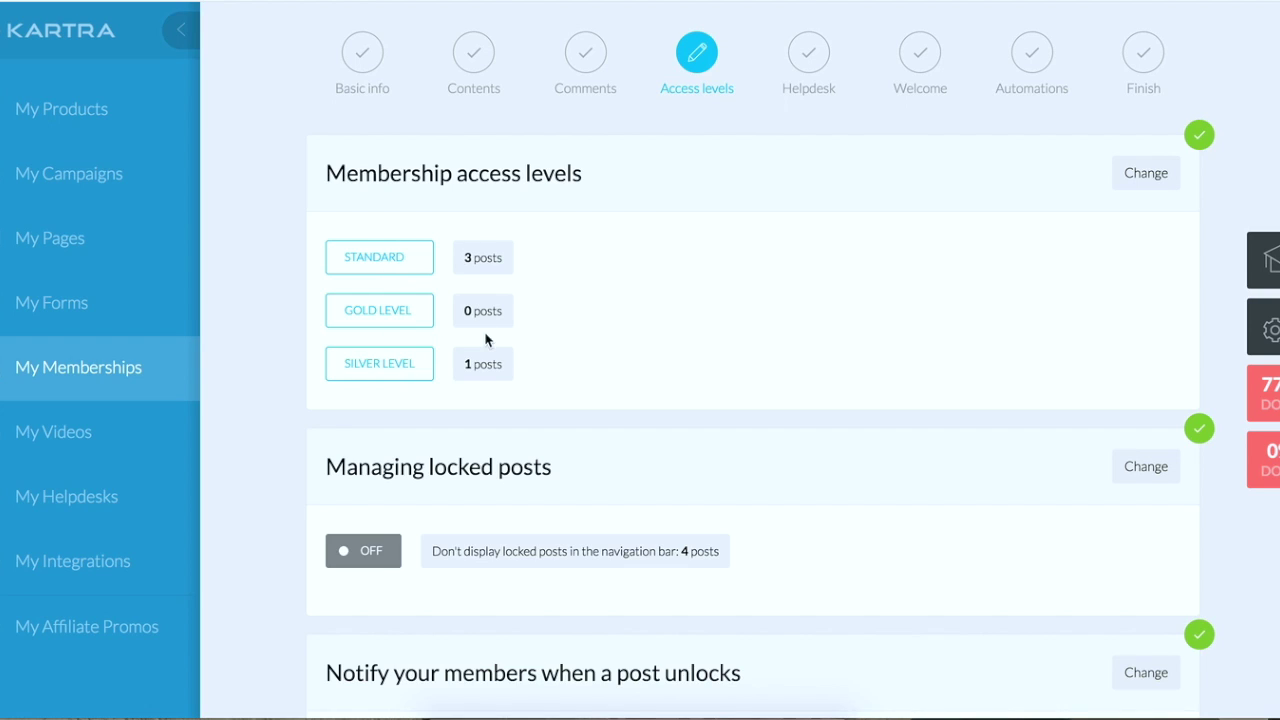
left_click(1146, 173)
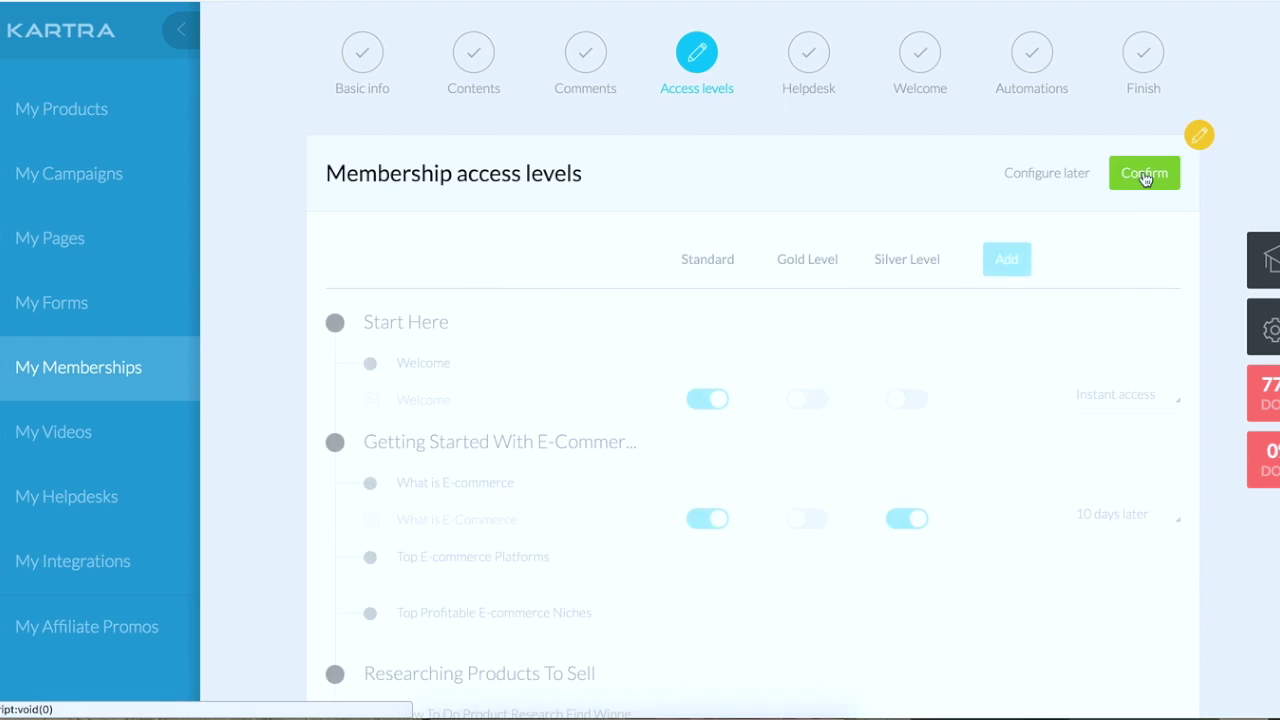
scroll(784, 560, "down", 5)
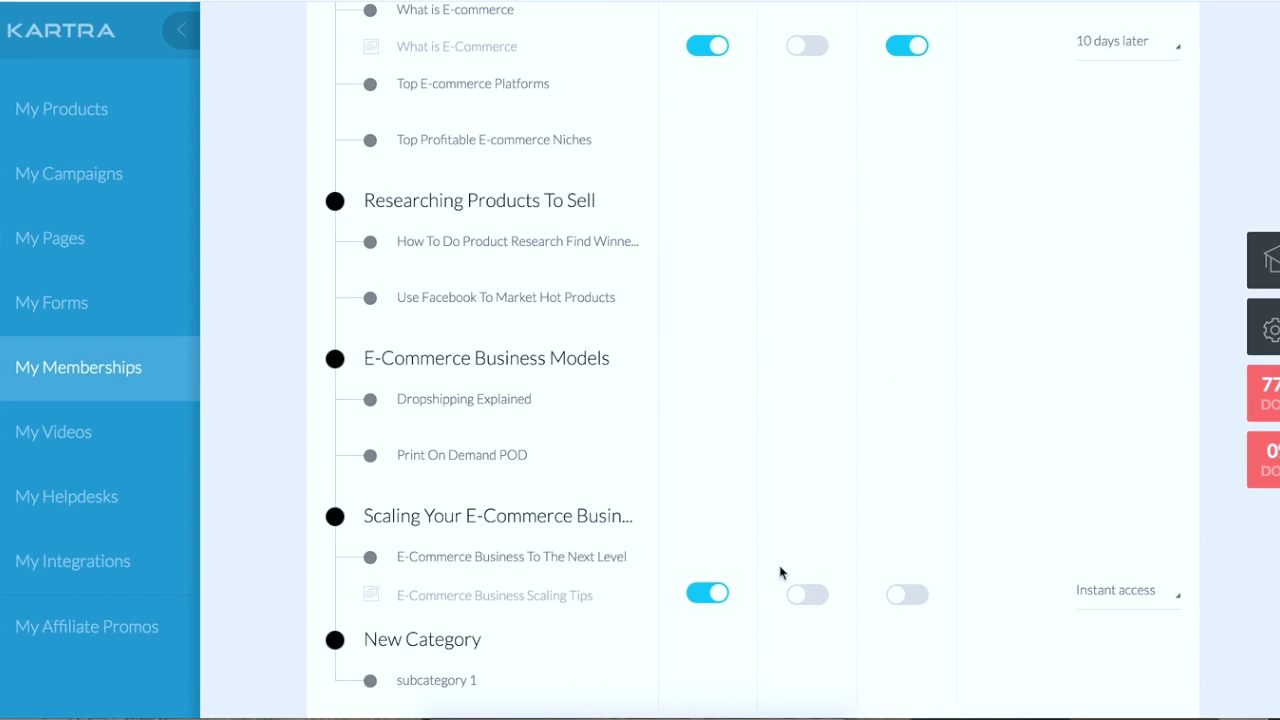
scroll(780, 572, "up", 6)
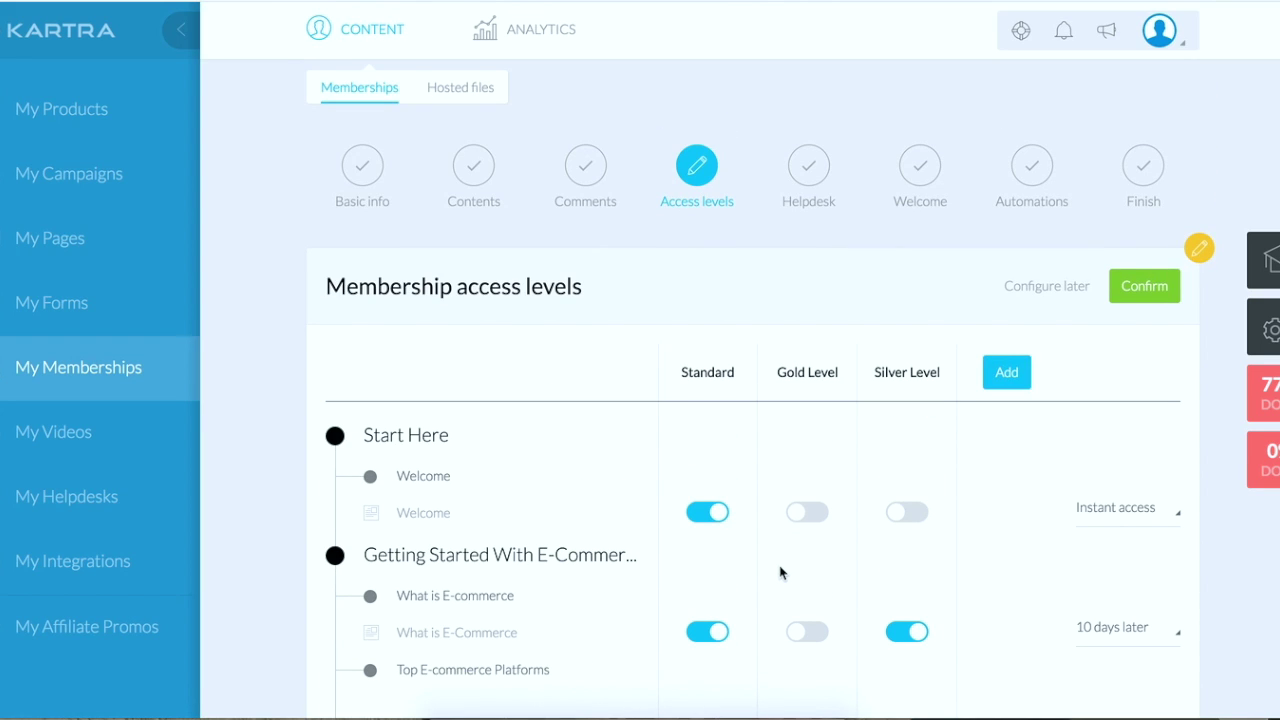
- Create a new access level named Diamond
left_click(1005, 382)
left_click(534, 188)
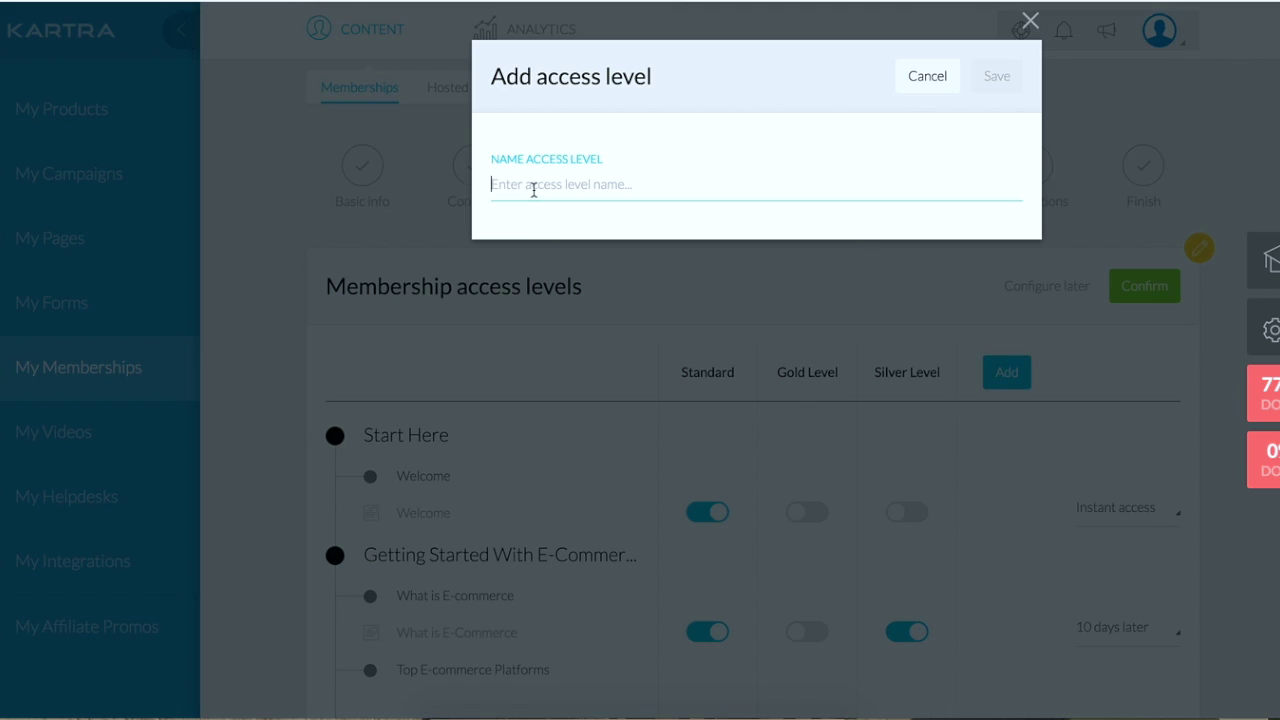
type("Diam")
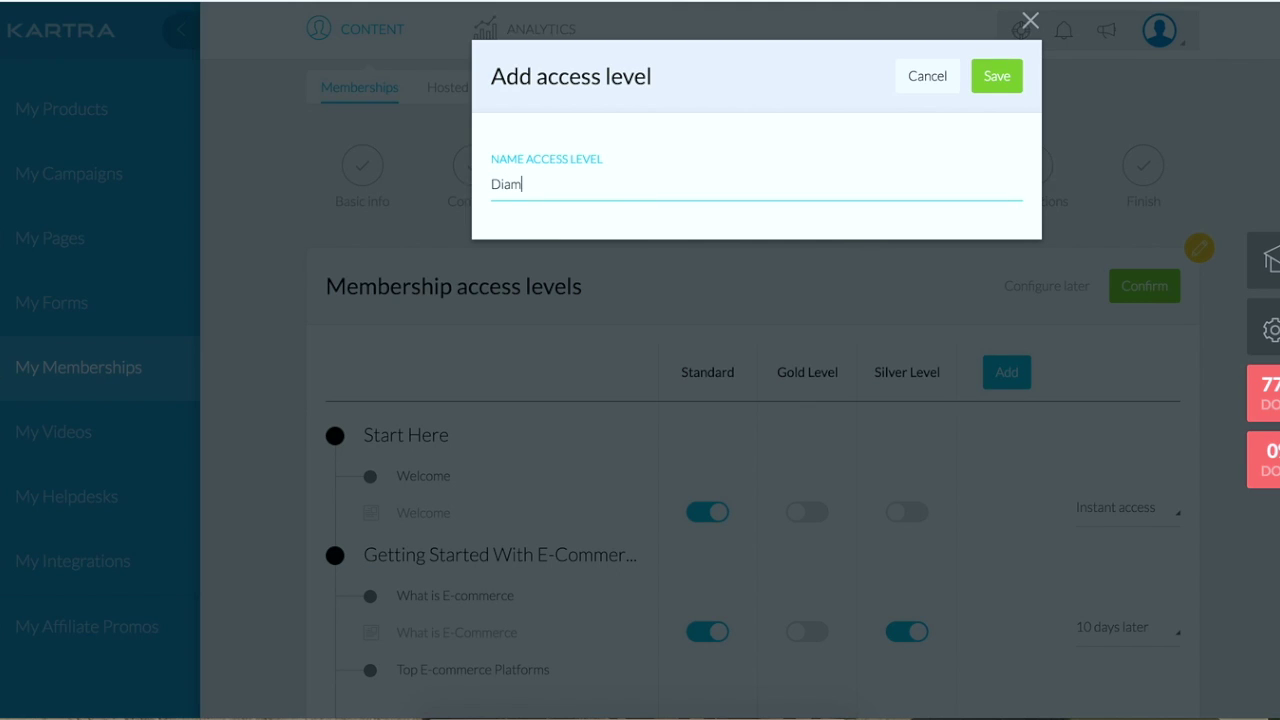
type("ond")
left_click(995, 76)
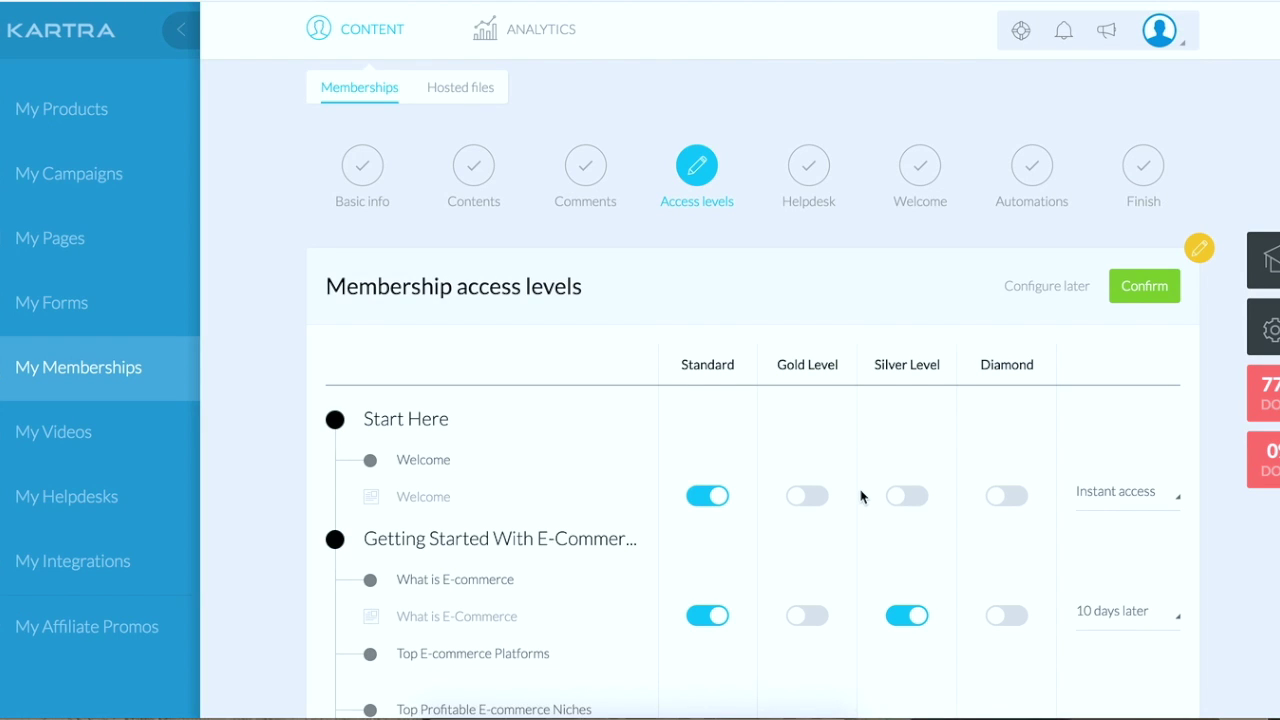
- Give the What is E-Commerce post Diamond access instead of Silver Level
scroll(862, 490, "down", 3)
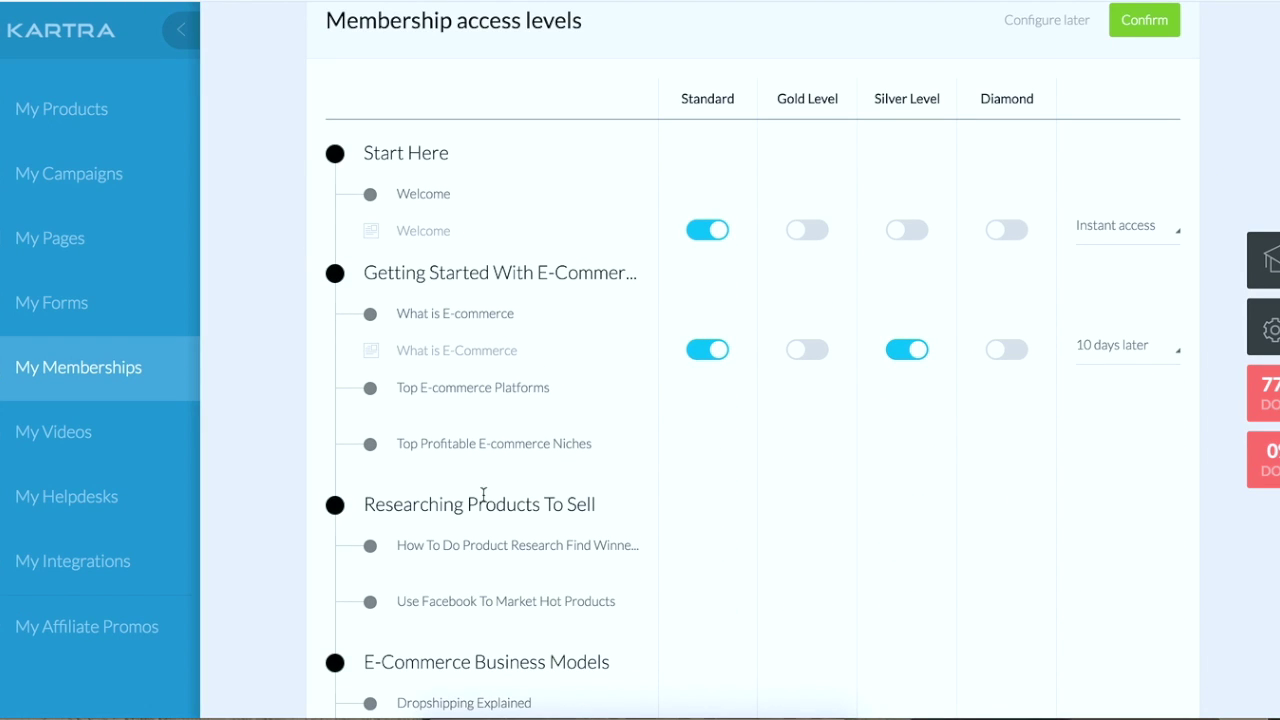
mouse_move(812, 100)
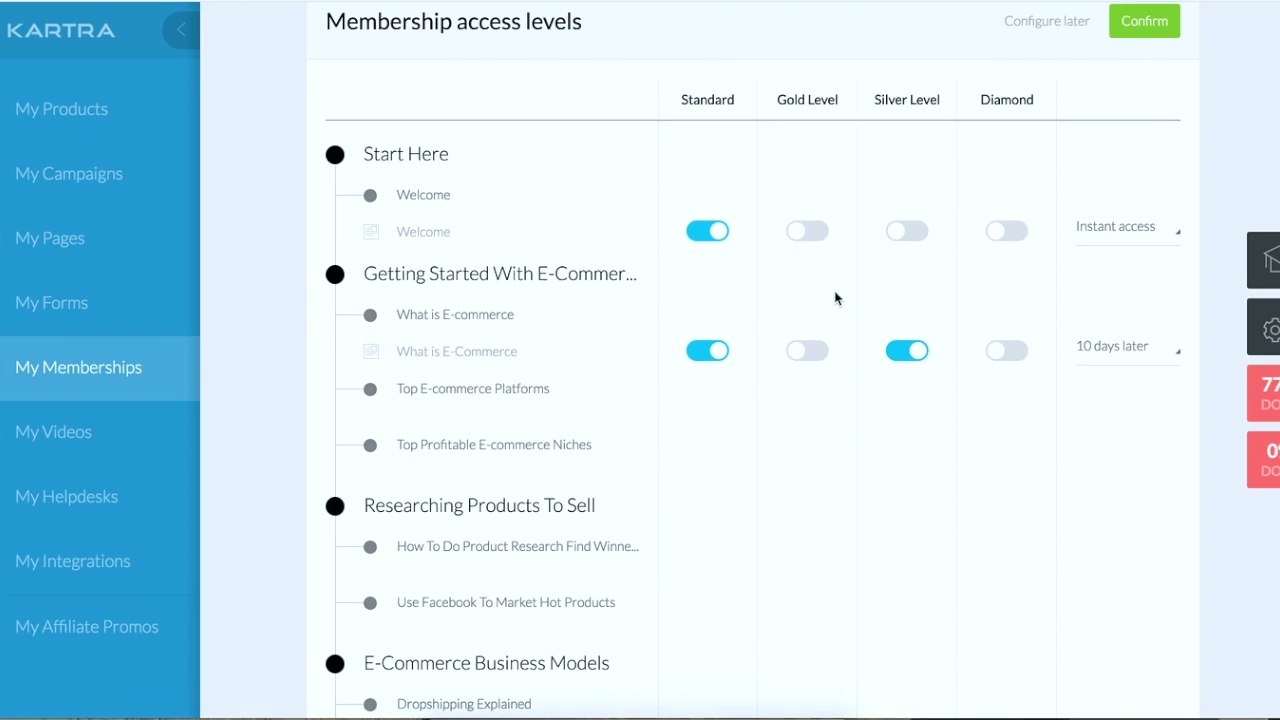
scroll(834, 294, "up", 3)
mouse_move(800, 371)
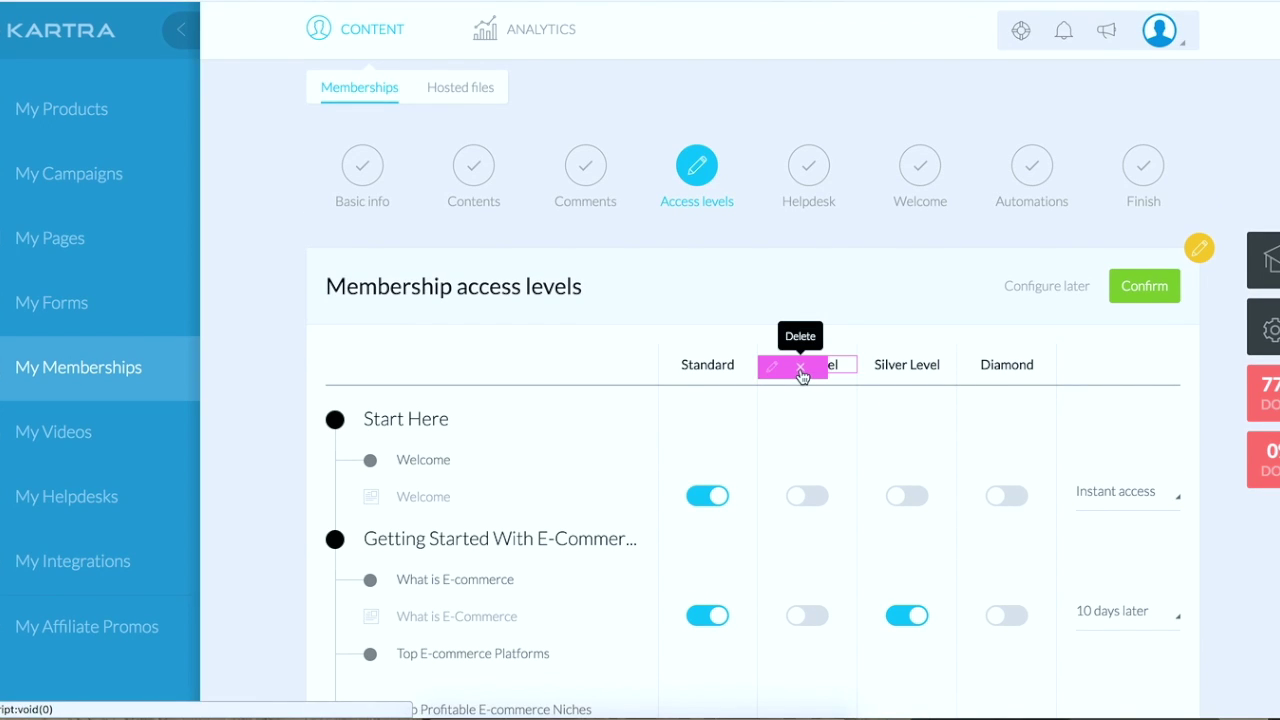
scroll(817, 520, "down", 4)
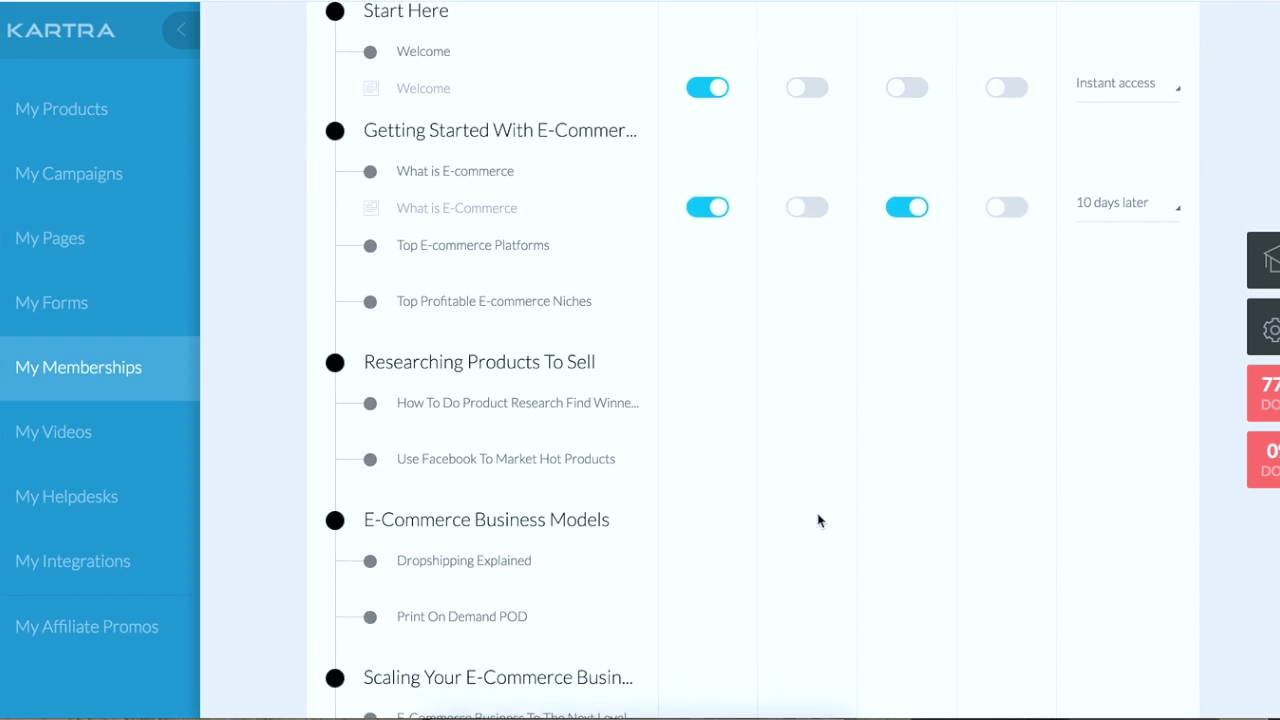
scroll(817, 520, "up", 3)
scroll(820, 520, "down", 1)
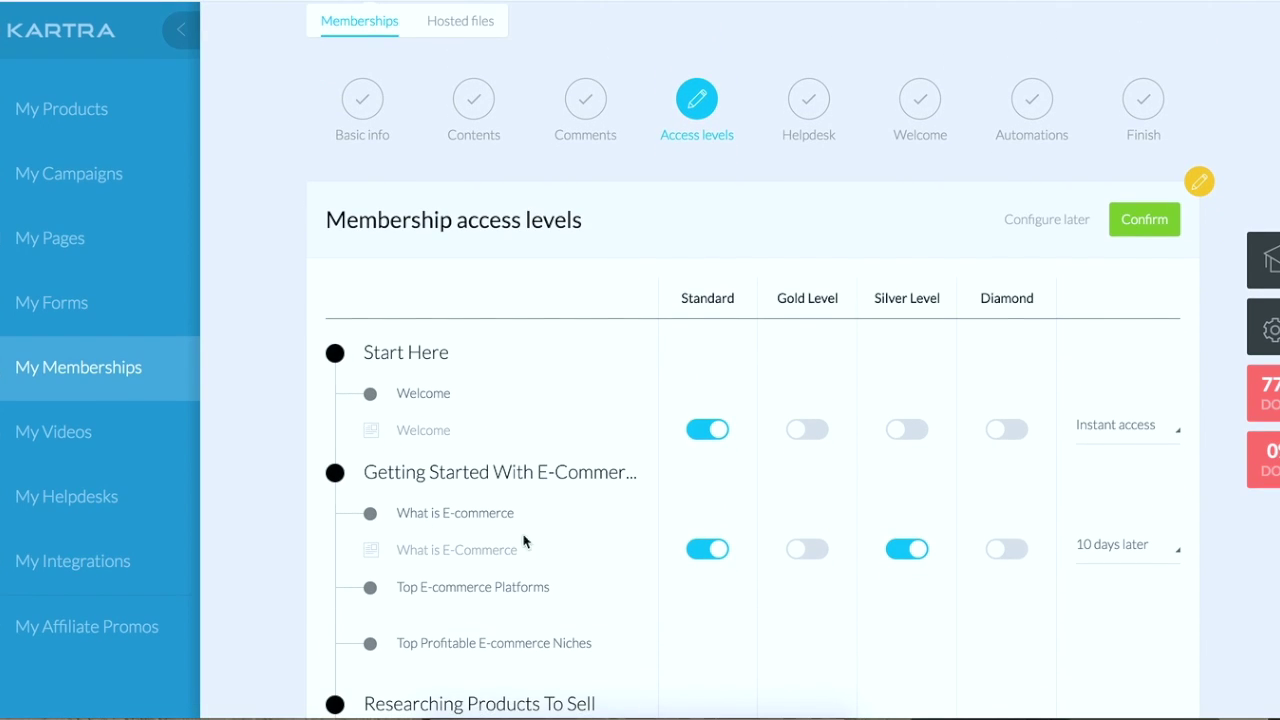
scroll(625, 543, "down", 1)
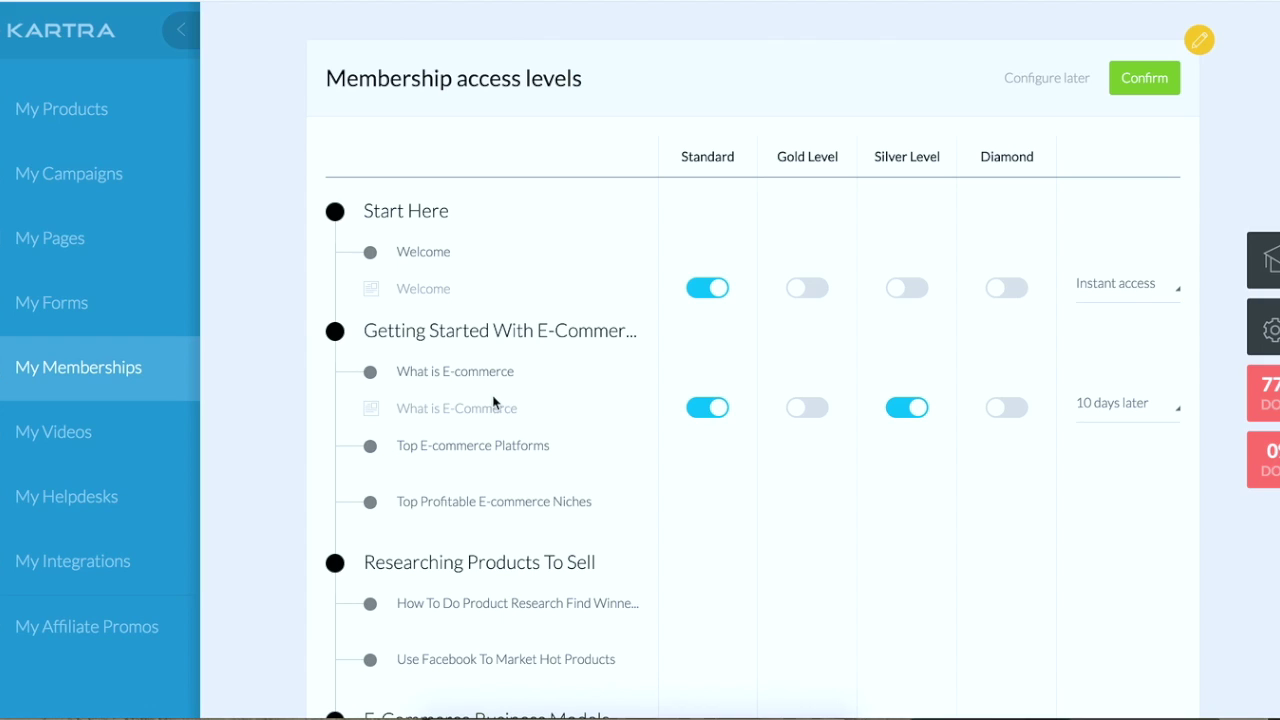
left_click(908, 412)
left_click(1008, 411)
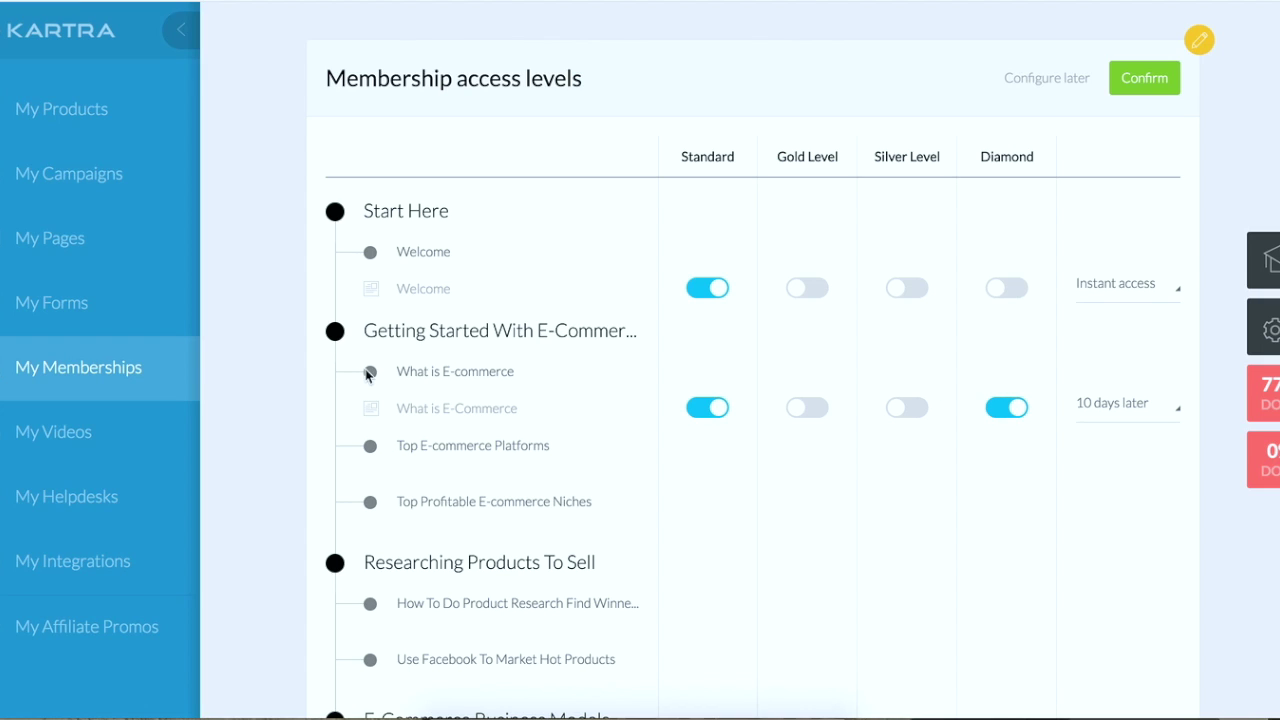
left_click_drag(486, 337, 606, 338)
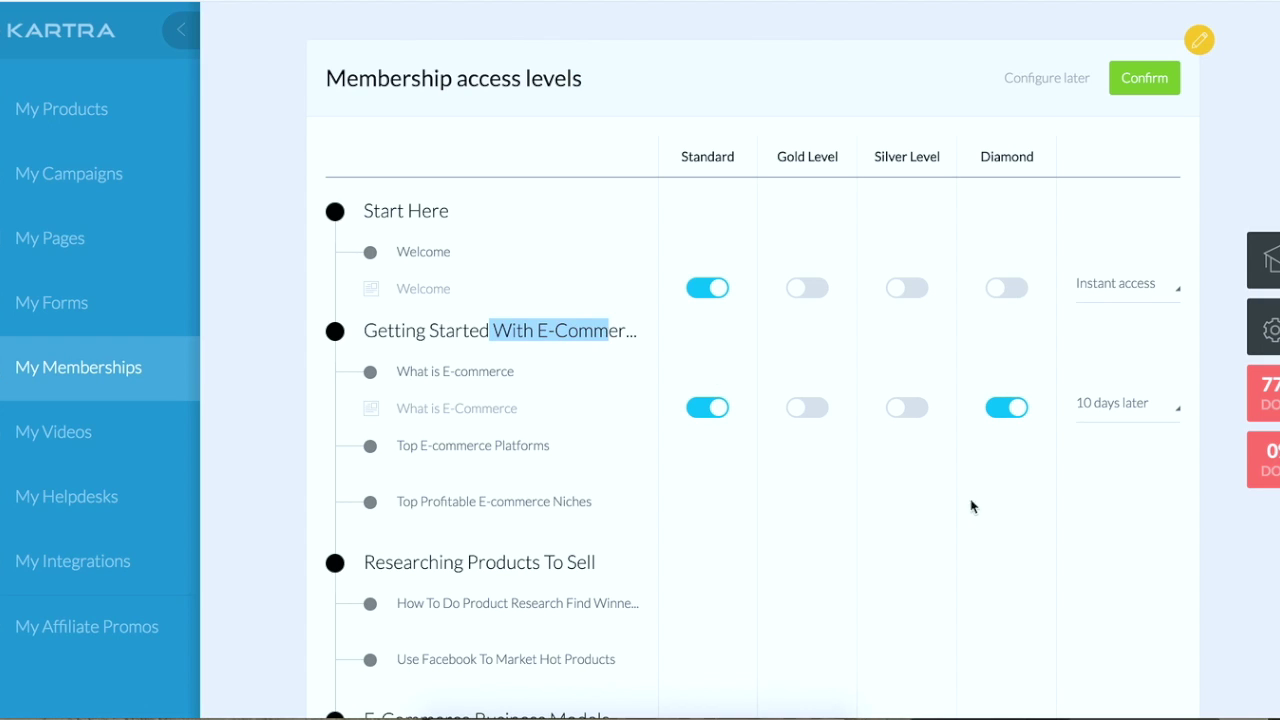
- Try the What is E-Commerce unlock options, changing the signup delay from 10 days to 3
left_click(1004, 550)
left_click(1142, 410)
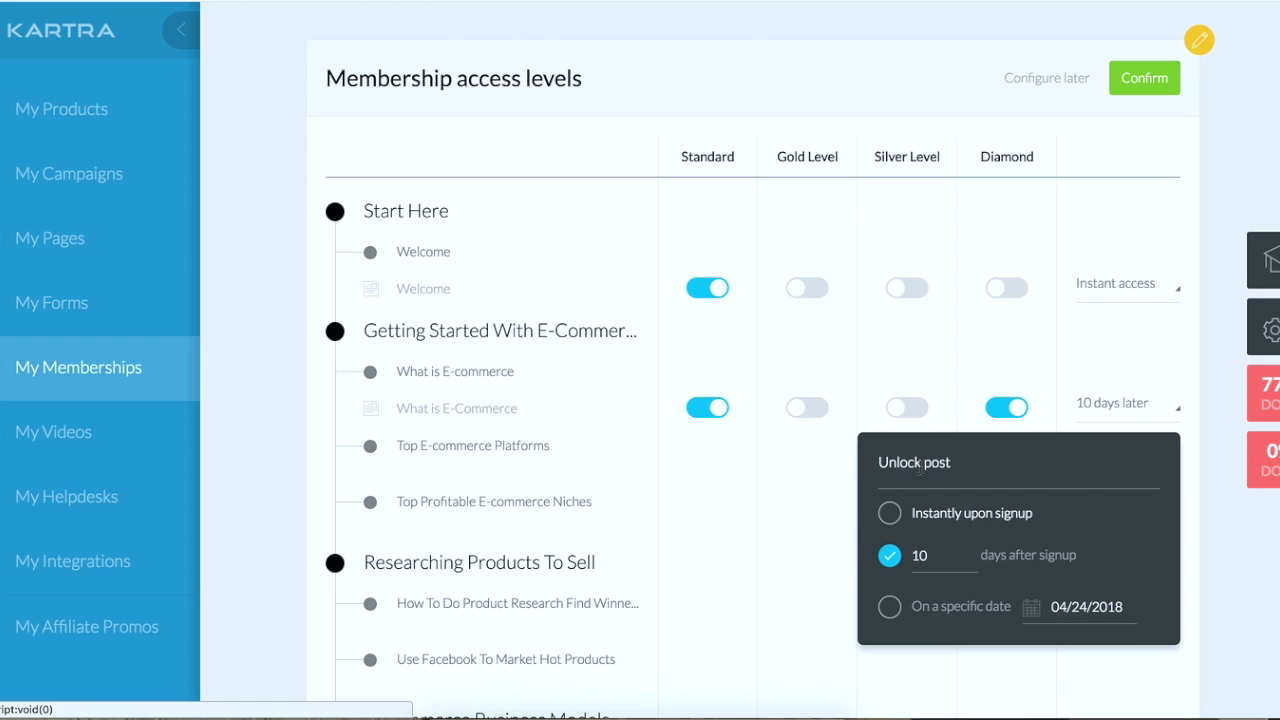
scroll(852, 548, "down", 1)
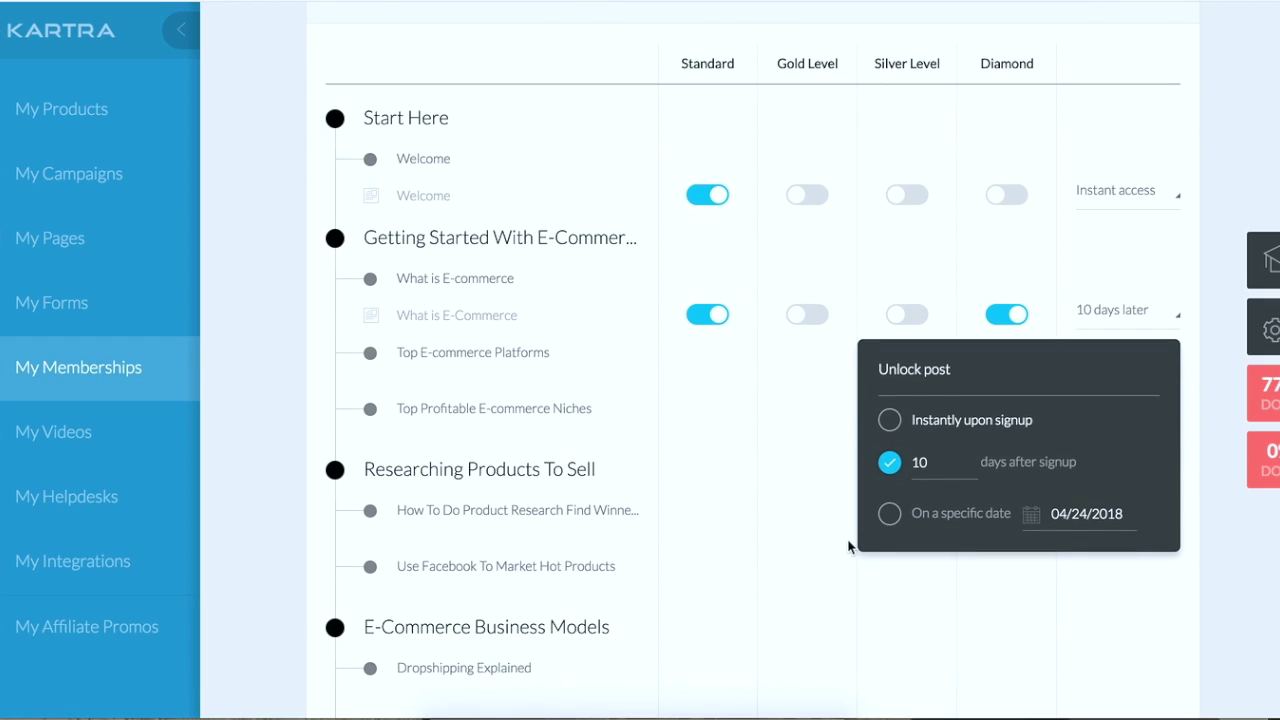
left_click(891, 422)
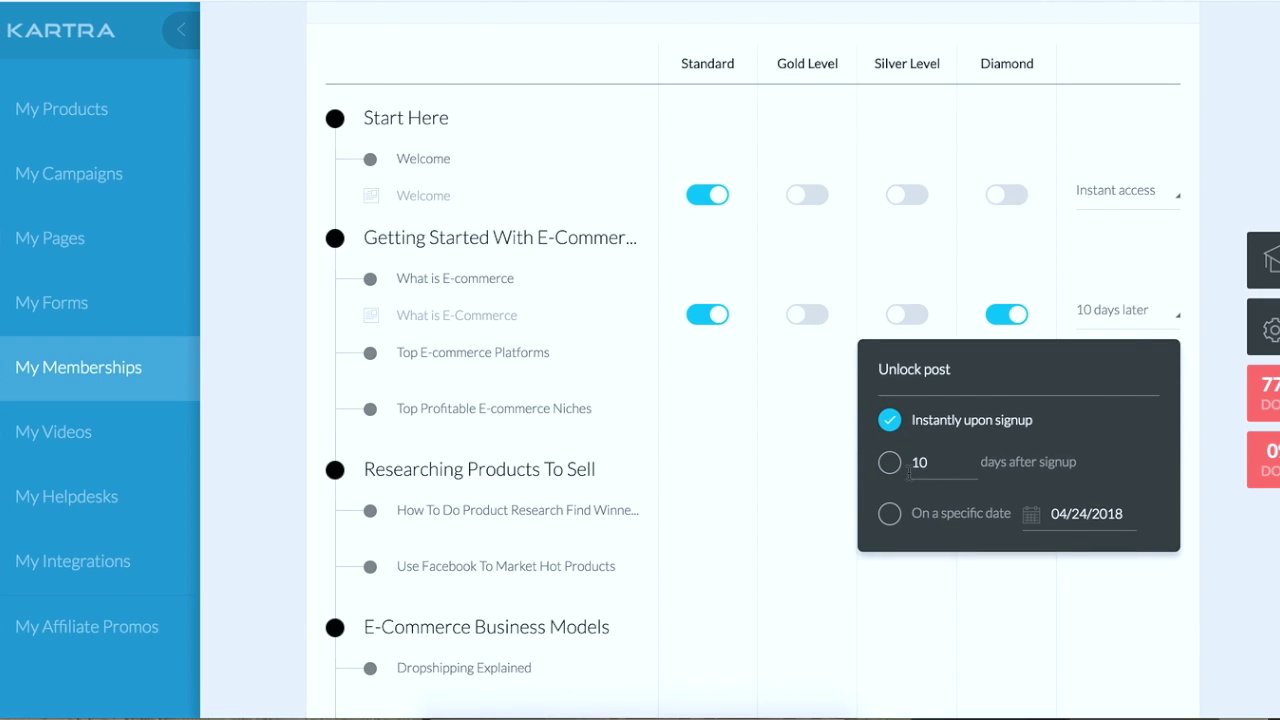
left_click(890, 464)
left_click_drag(943, 464, 906, 470)
type("3")
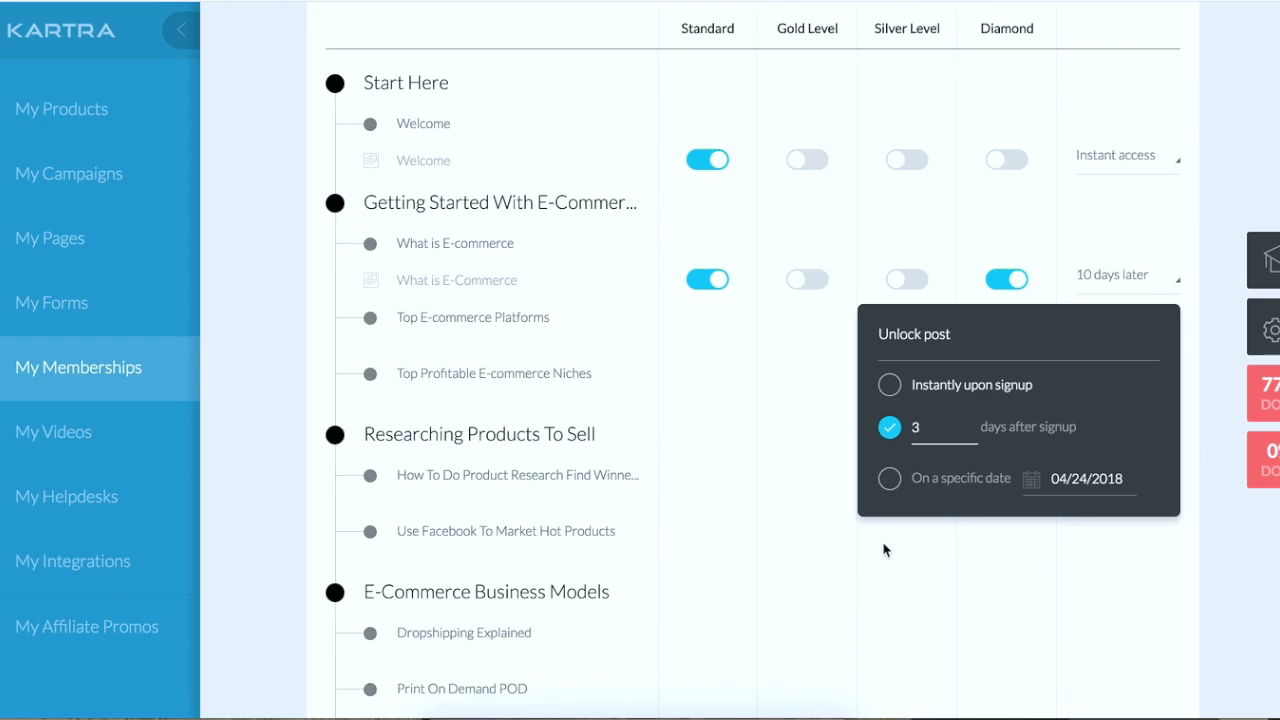
- Set the post to unlock on the specific date 24 Apr 2018
scroll(883, 545, "up", 1)
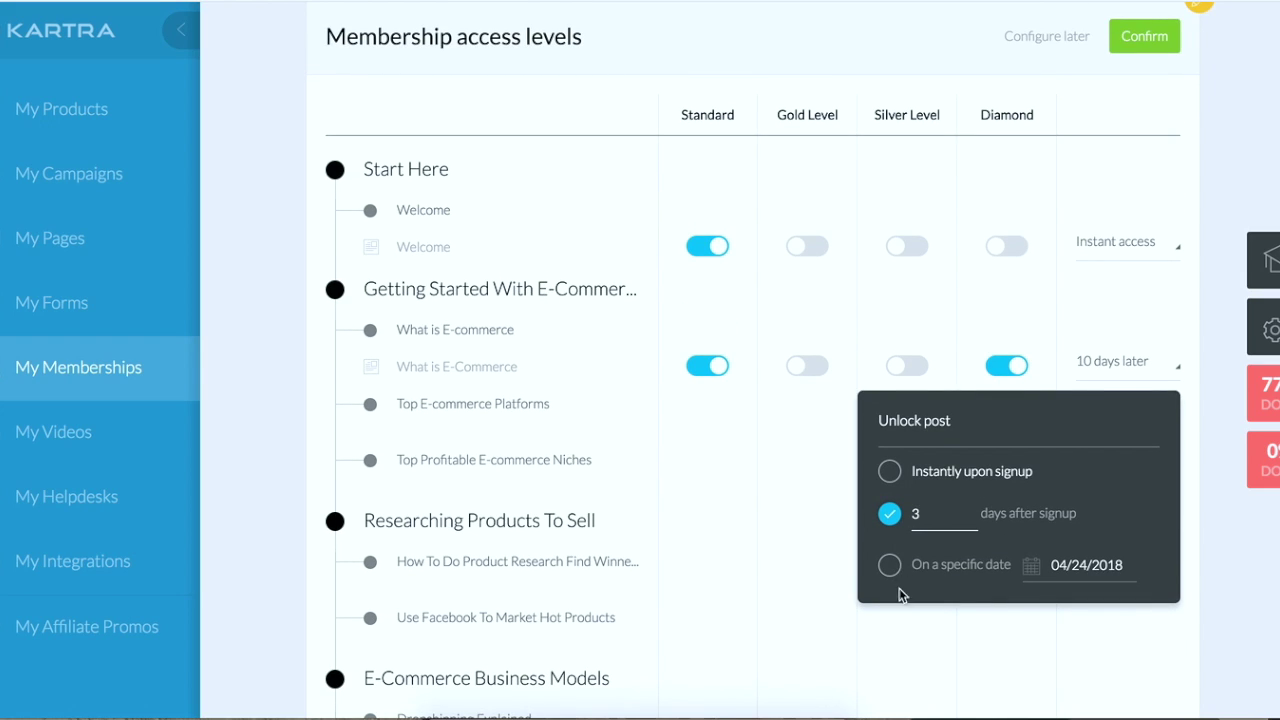
left_click(890, 567)
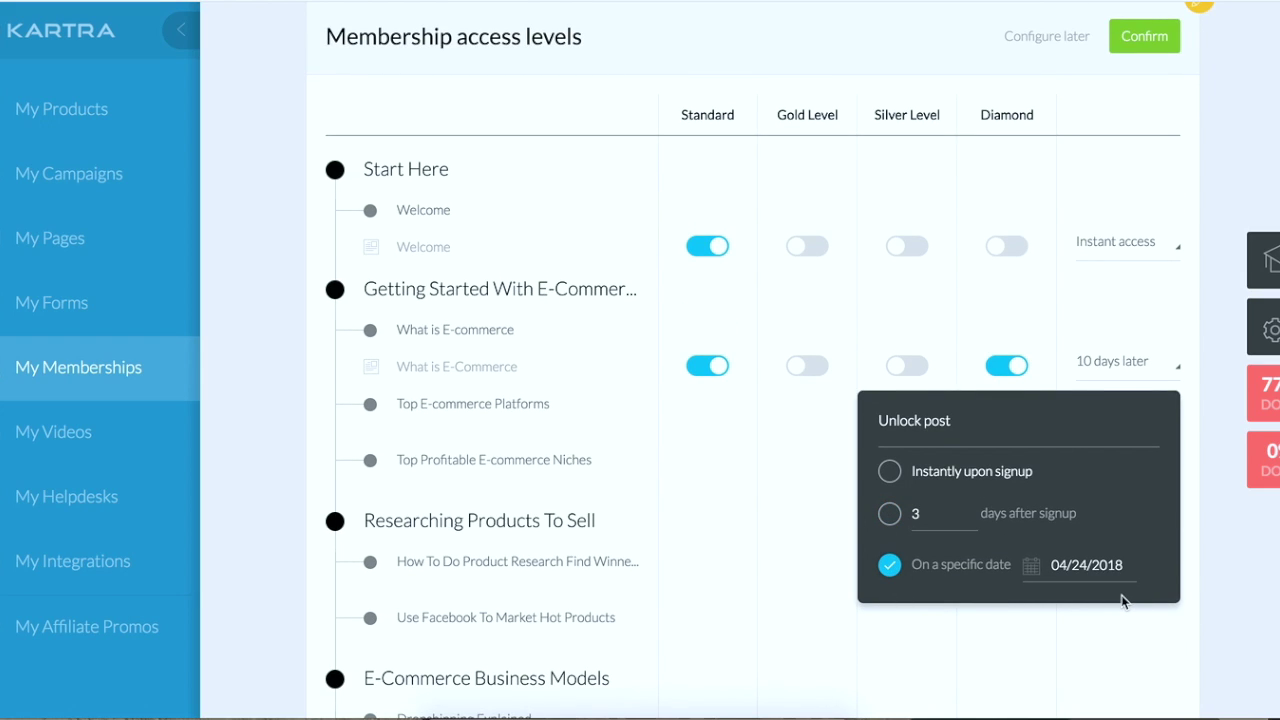
left_click(1088, 565)
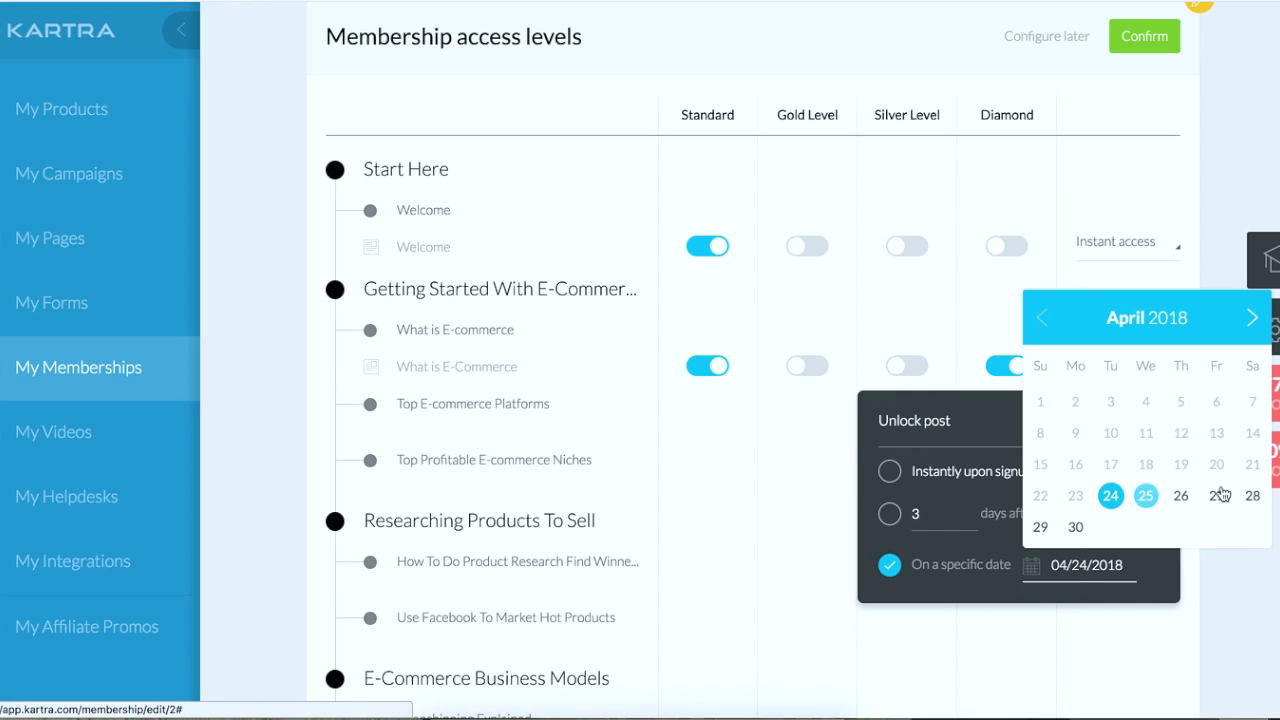
left_click(1254, 320)
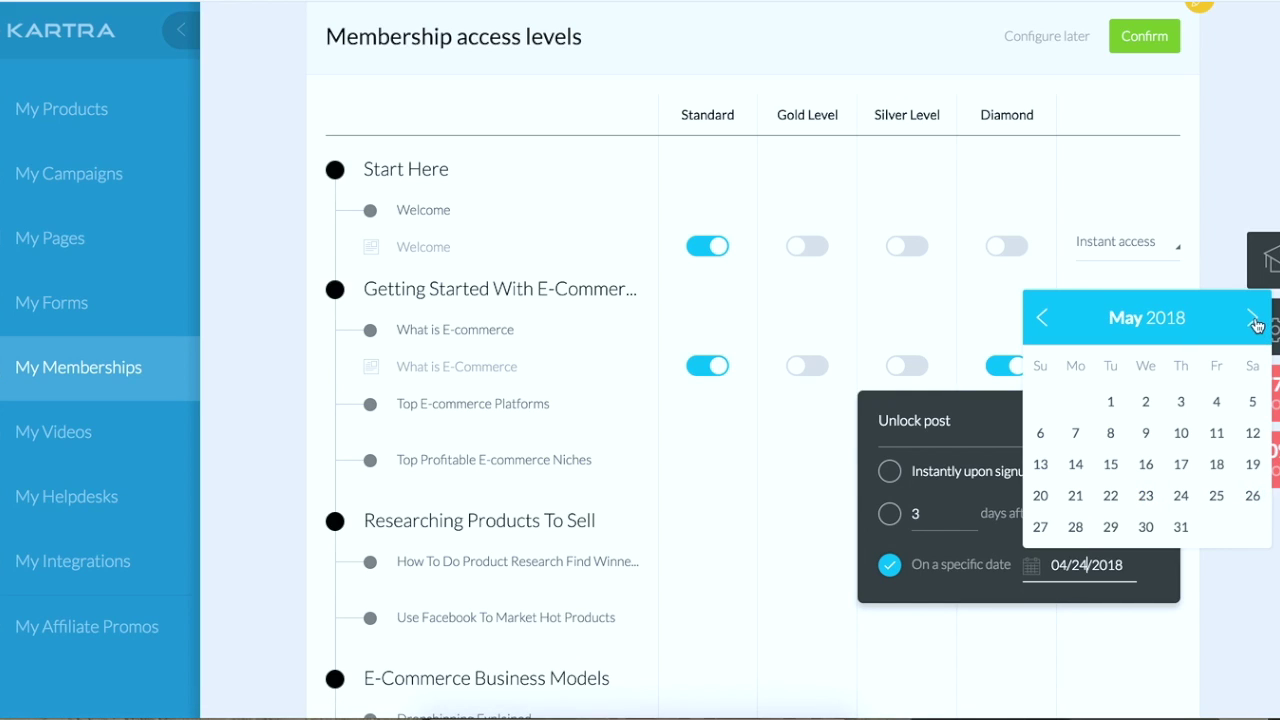
left_click(942, 646)
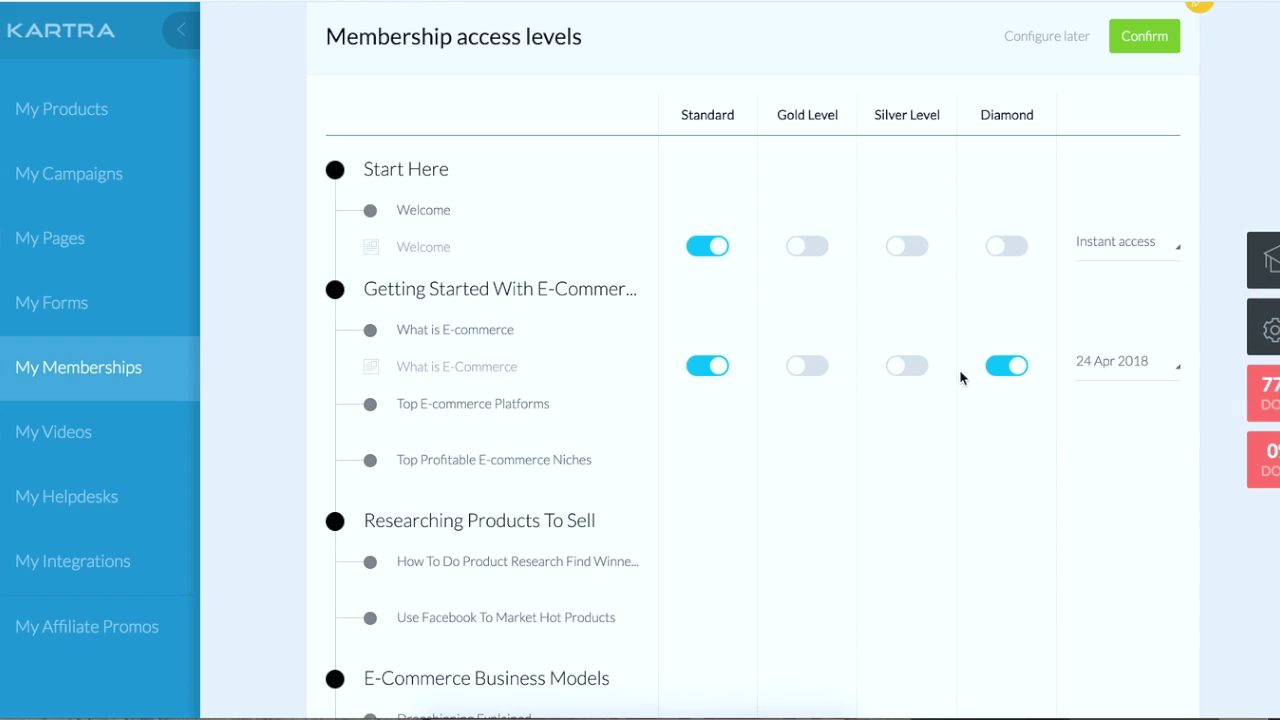
scroll(960, 372, "down", 6)
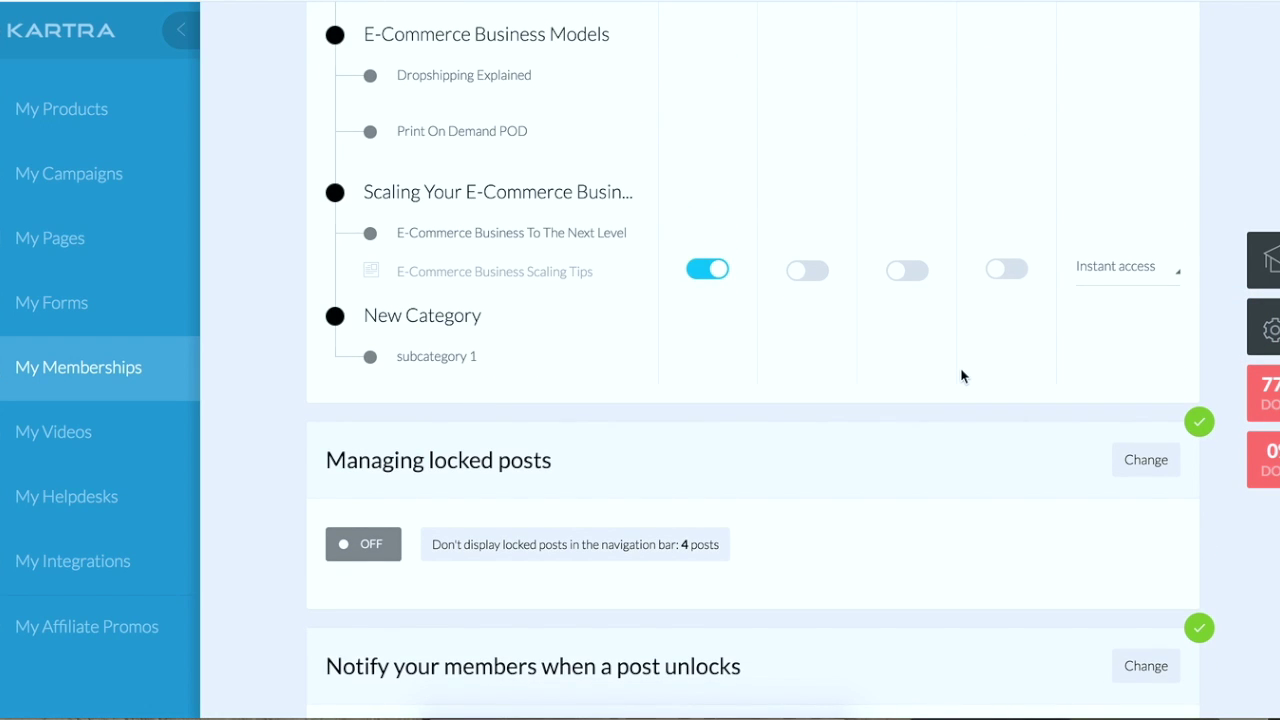
- Confirm the membership access levels: Standard with 3 posts, Diamond with 1 post
scroll(961, 375, "up", 1)
scroll(961, 375, "down", 4)
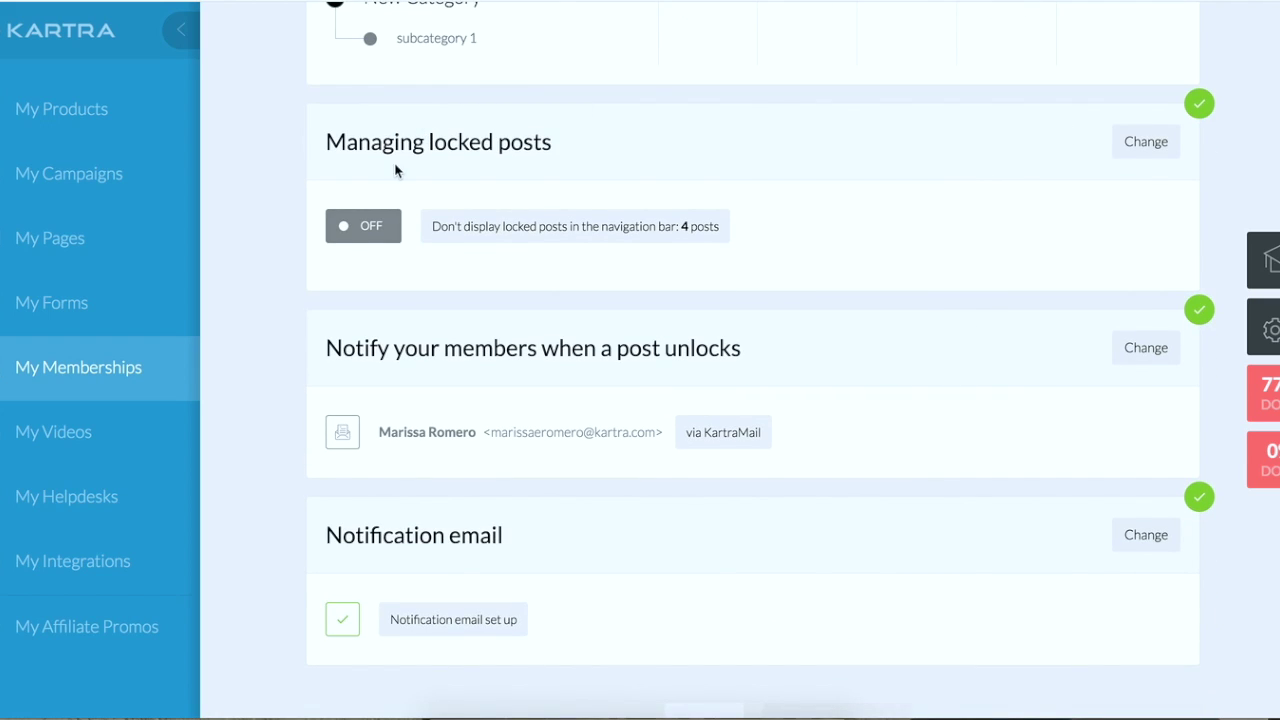
left_click_drag(365, 355, 782, 370)
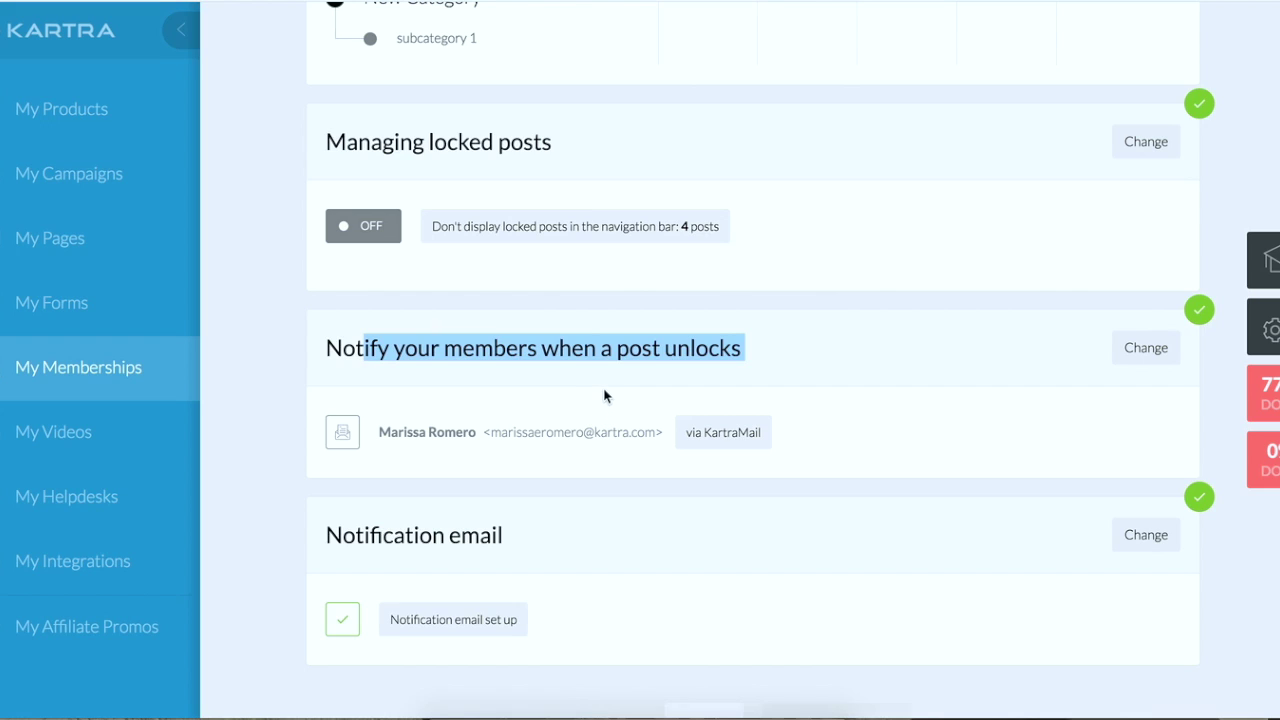
scroll(543, 486, "down", 2)
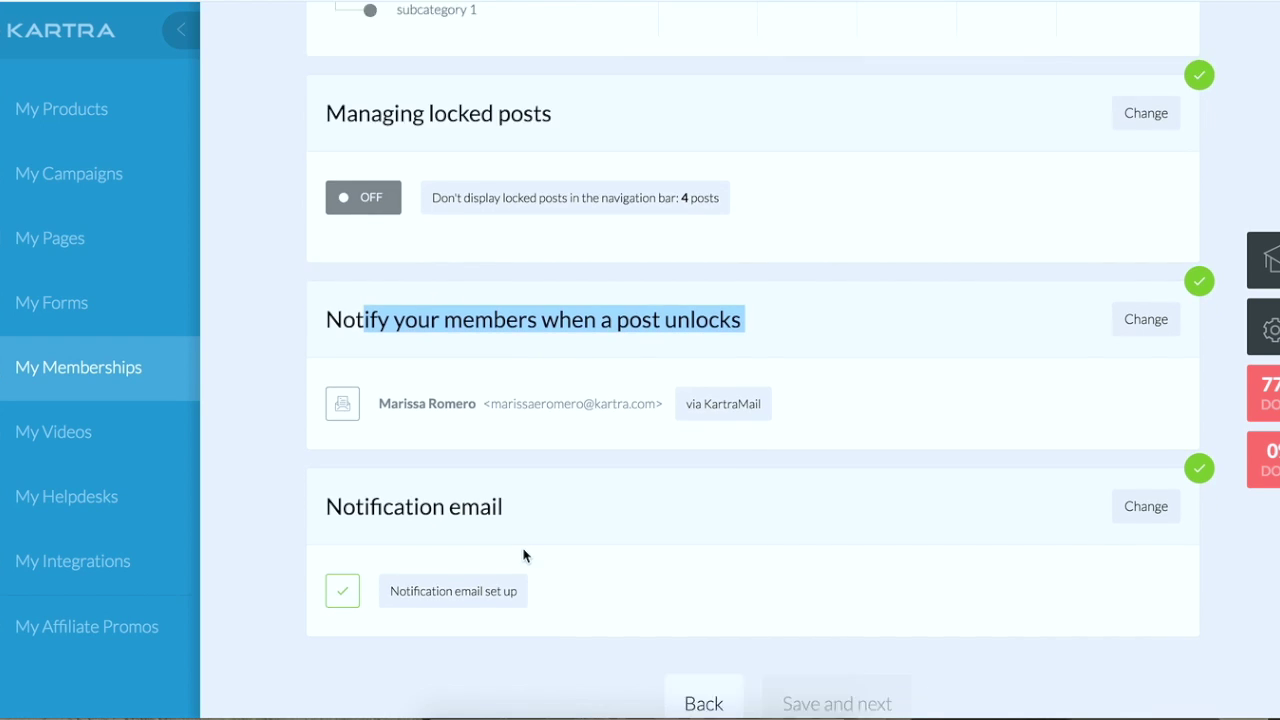
left_click(420, 422)
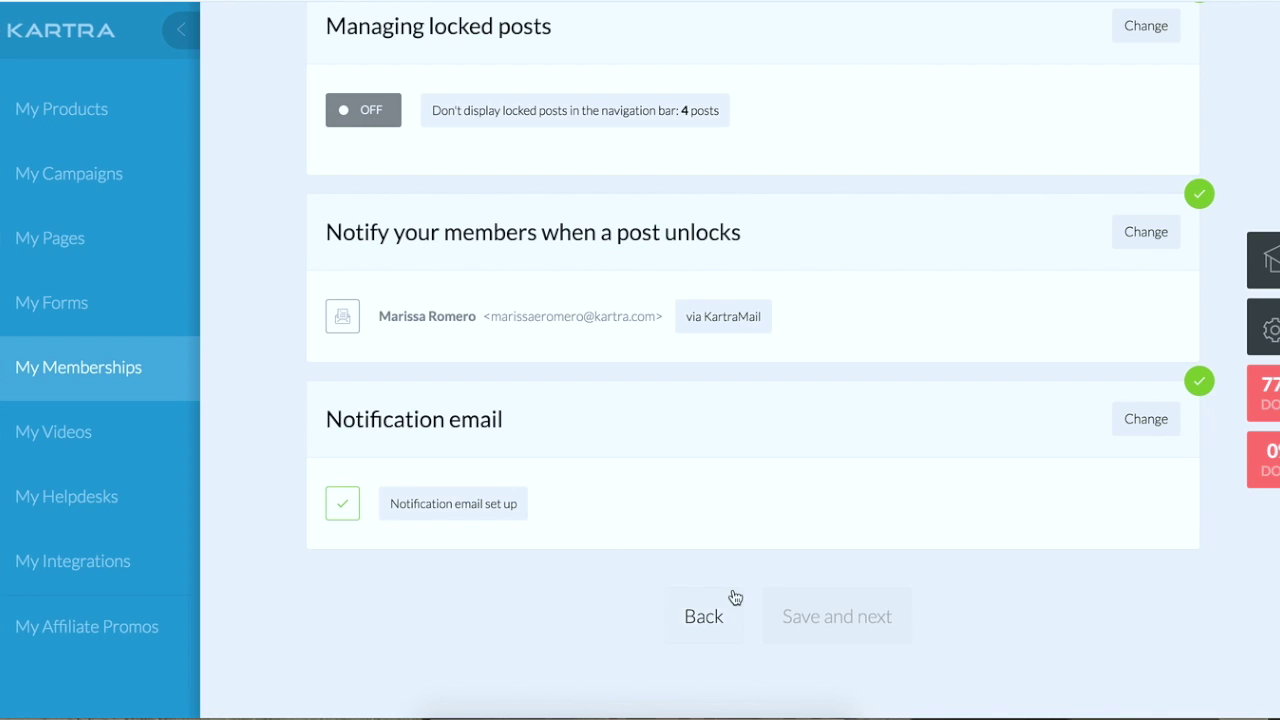
scroll(731, 597, "up", 4)
scroll(733, 597, "up", 10)
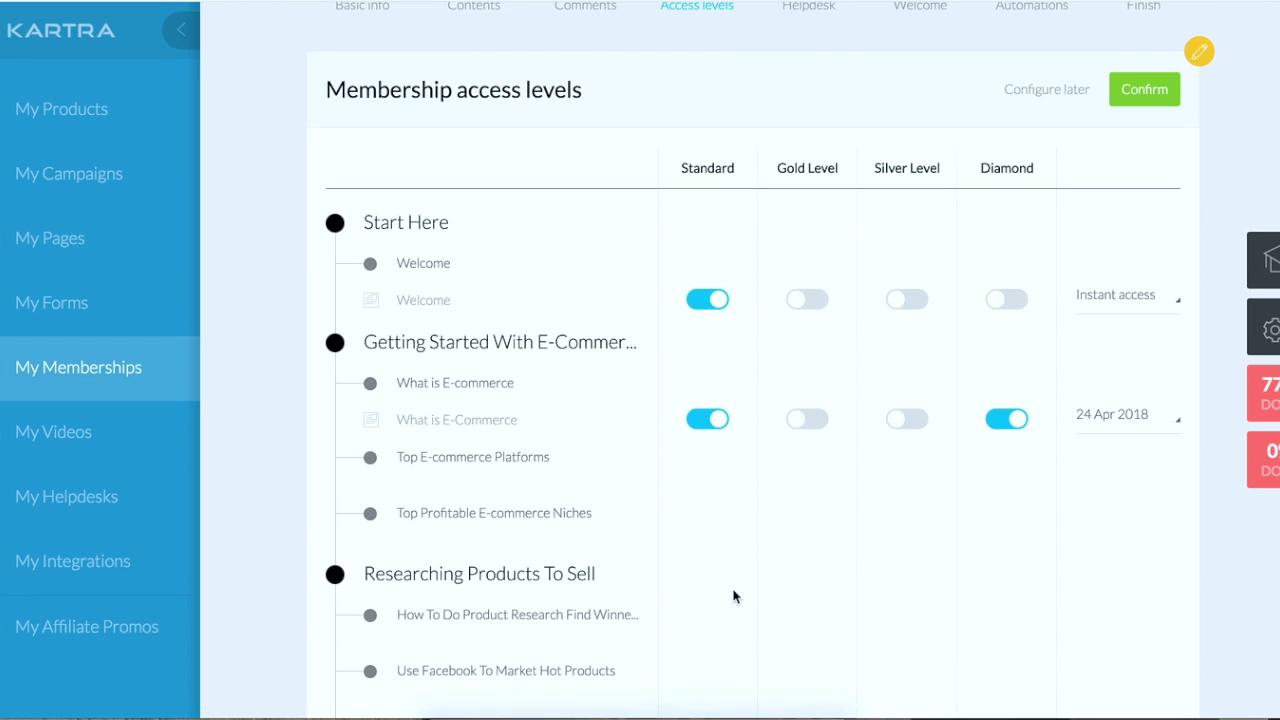
left_click(1143, 88)
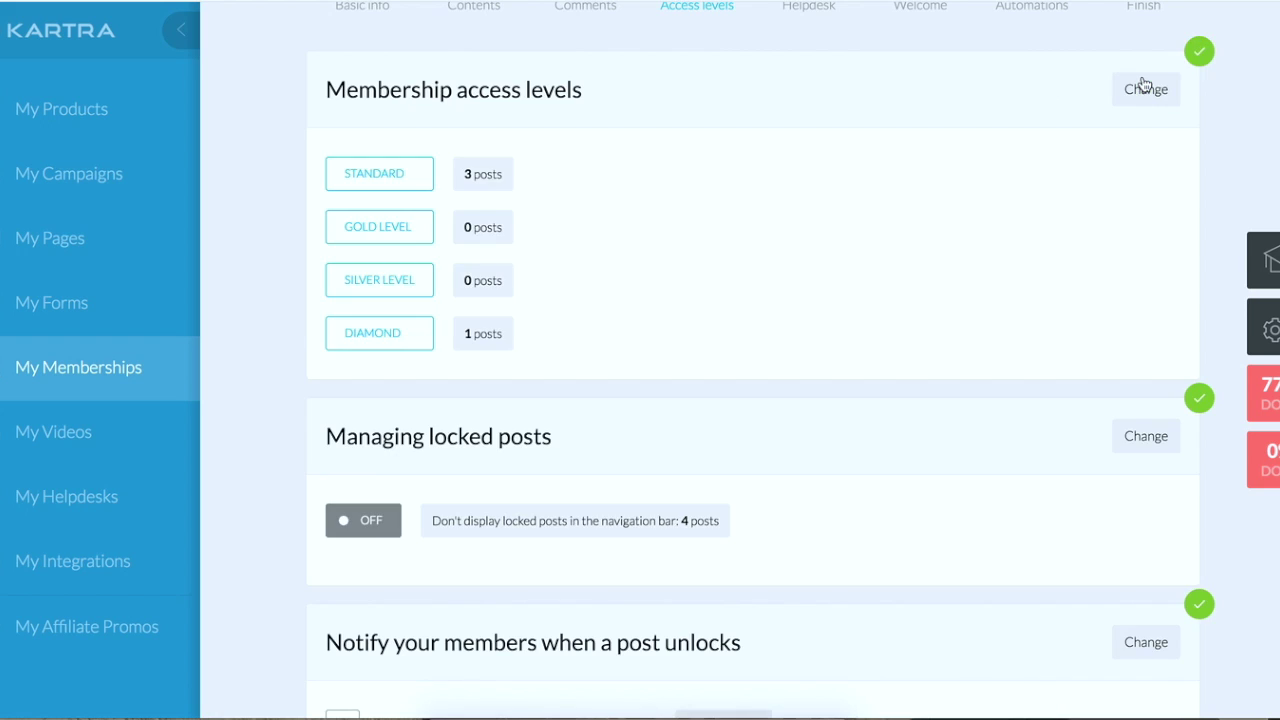
- Save the access levels and advance to the Helpdesk step
scroll(1046, 200, "up", 2)
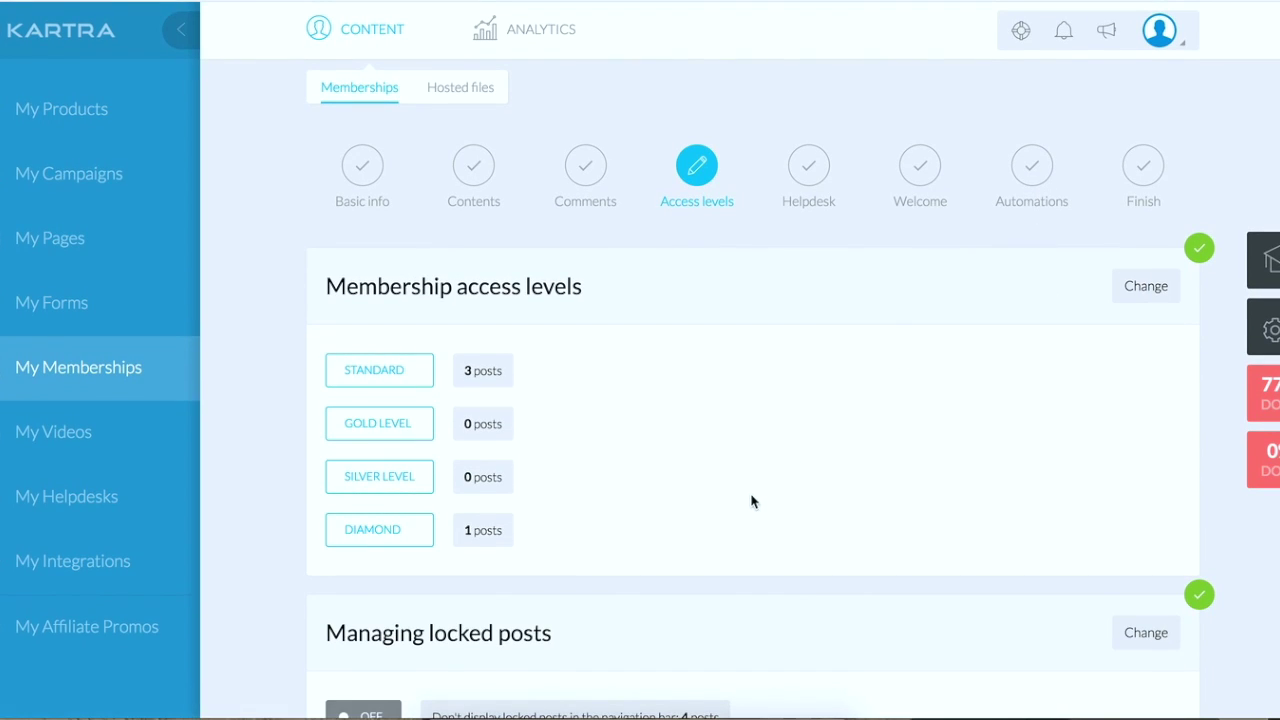
scroll(751, 500, "down", 10)
left_click(845, 463)
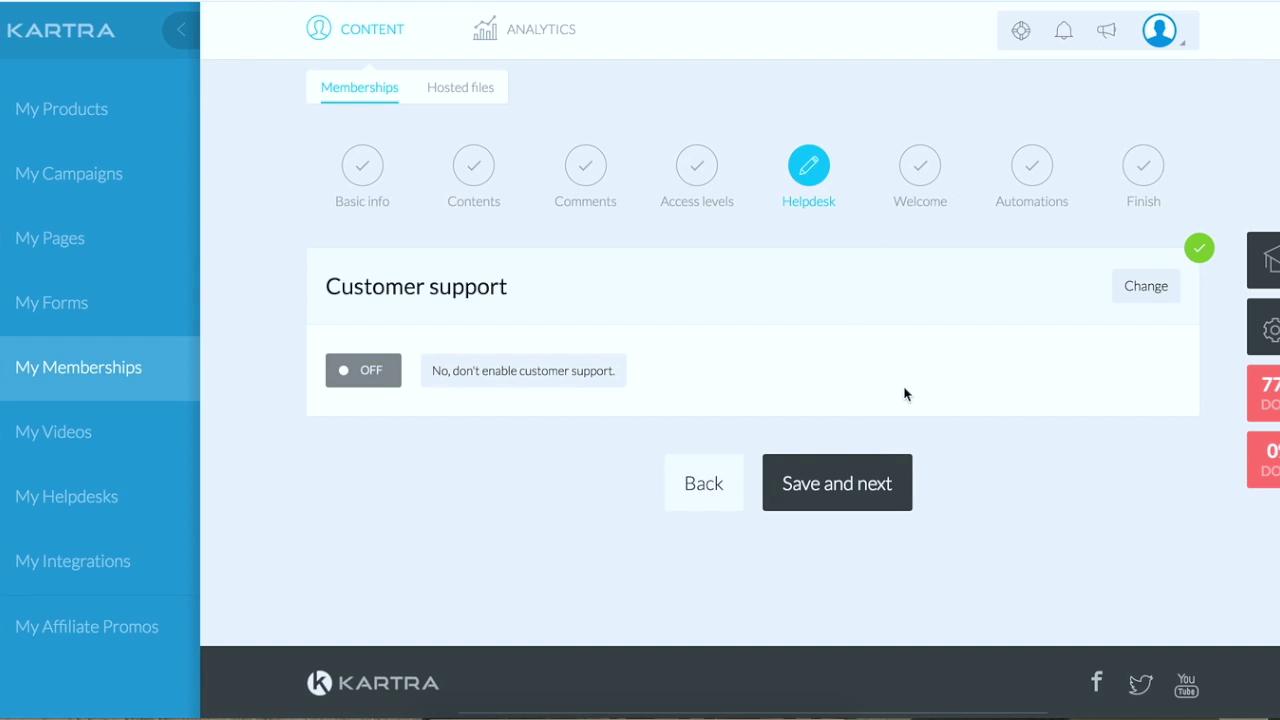
- Leave customer support off and keep the default welcome email, saving past the Welcome step
left_click(858, 485)
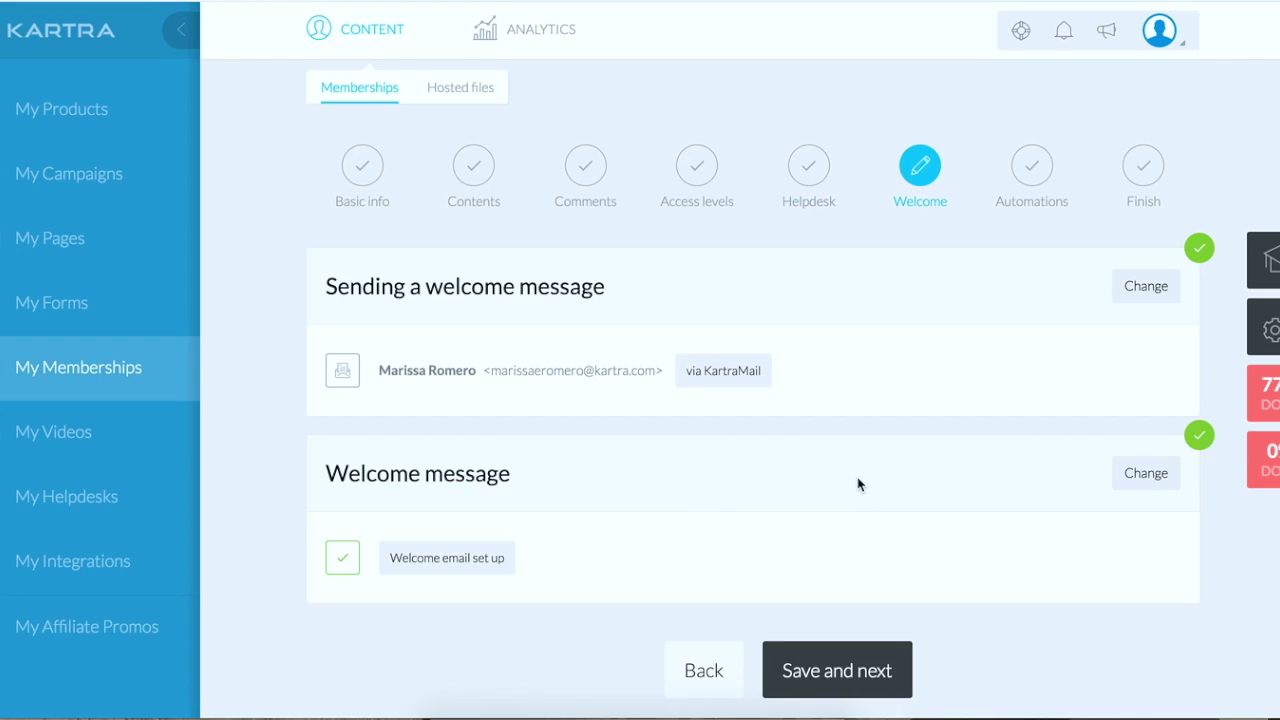
scroll(858, 485, "down", 1)
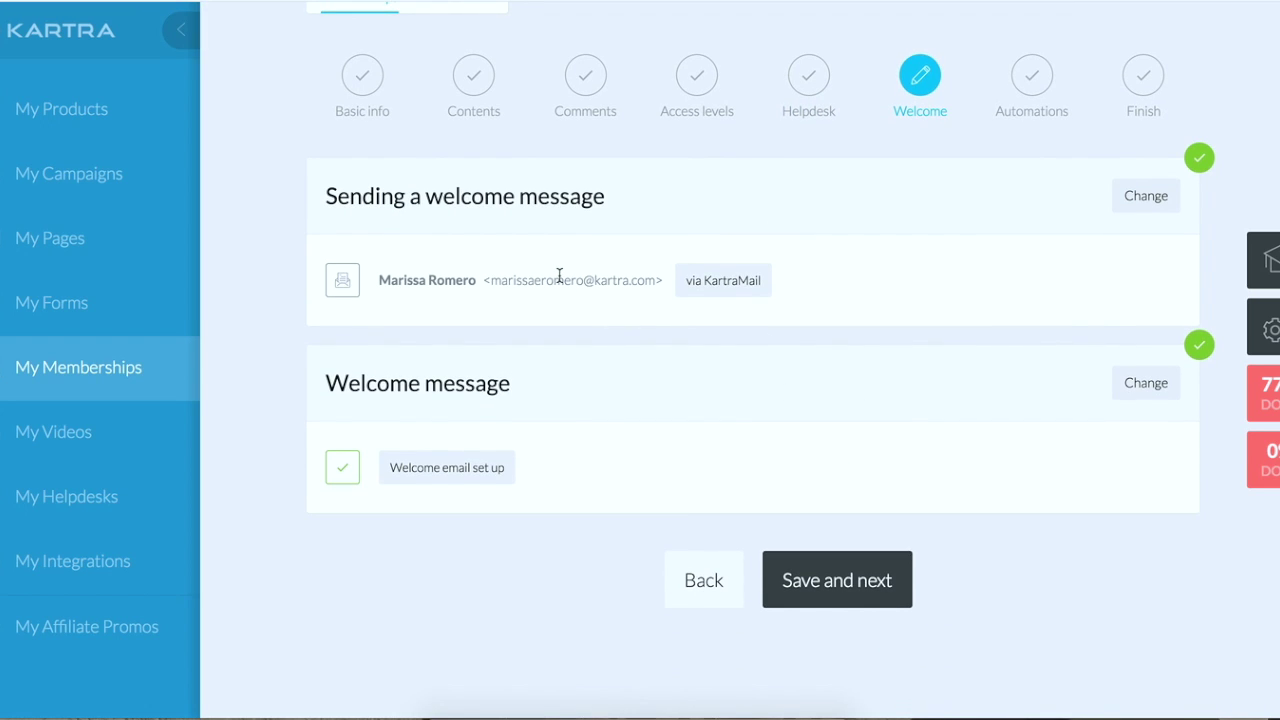
left_click_drag(455, 207, 591, 217)
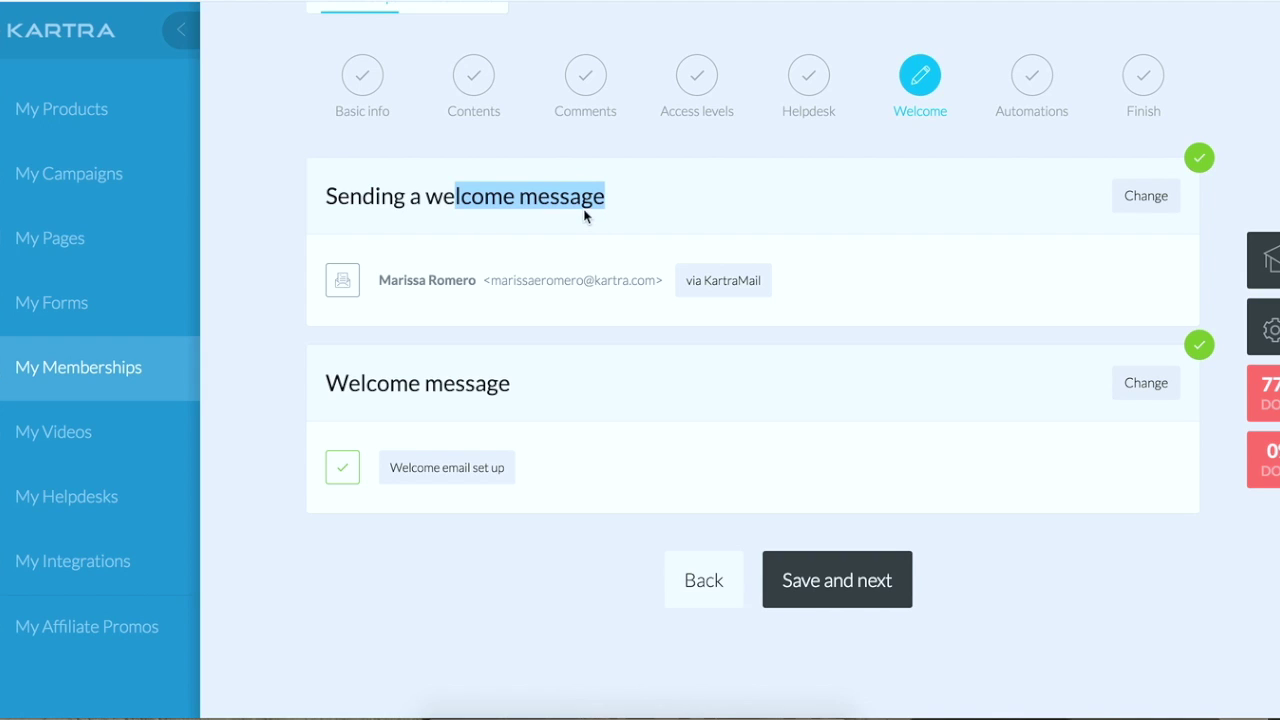
left_click(371, 252)
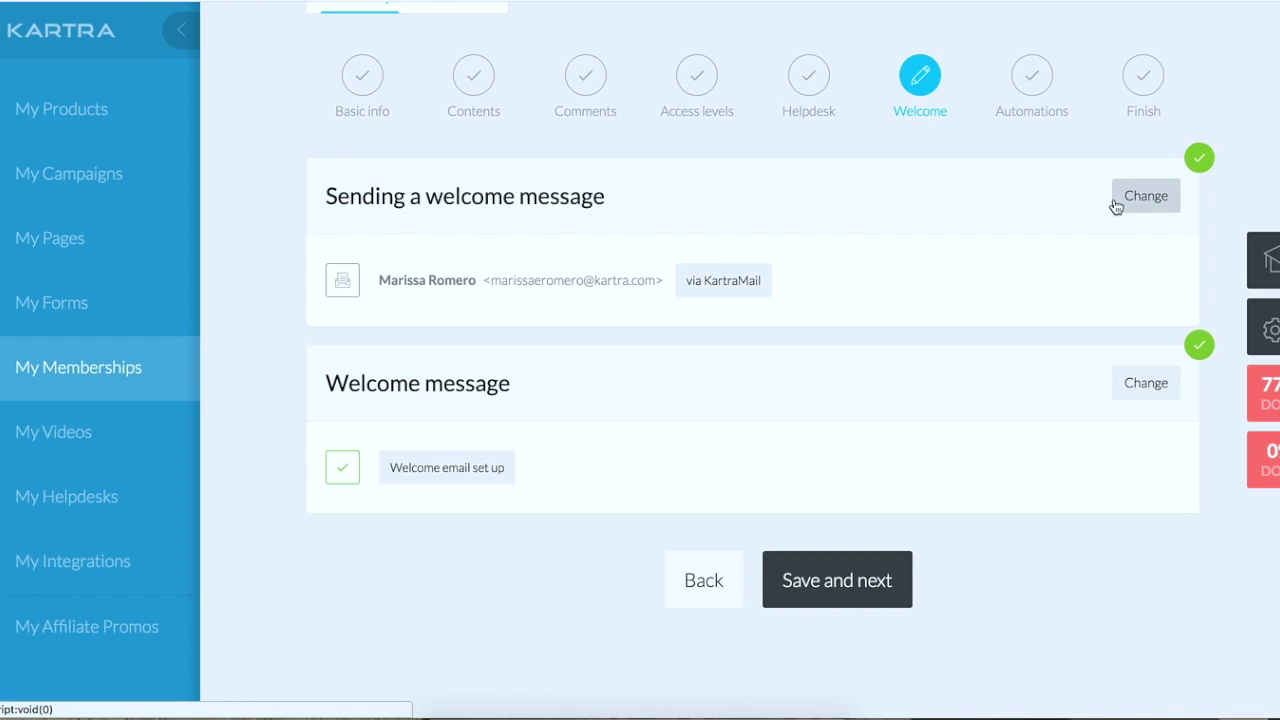
left_click(874, 600)
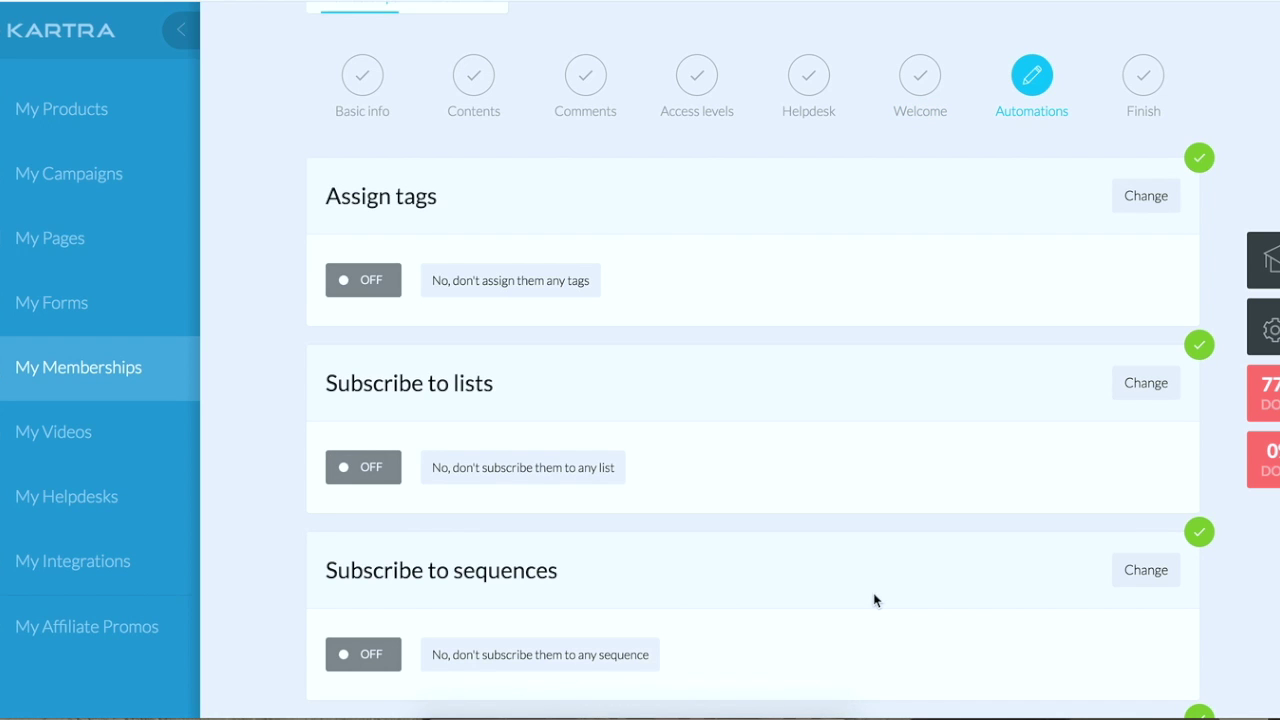
- Leave every Automations toggle off and save to reach the Finish step
scroll(791, 420, "up", 2)
scroll(791, 420, "down", 3)
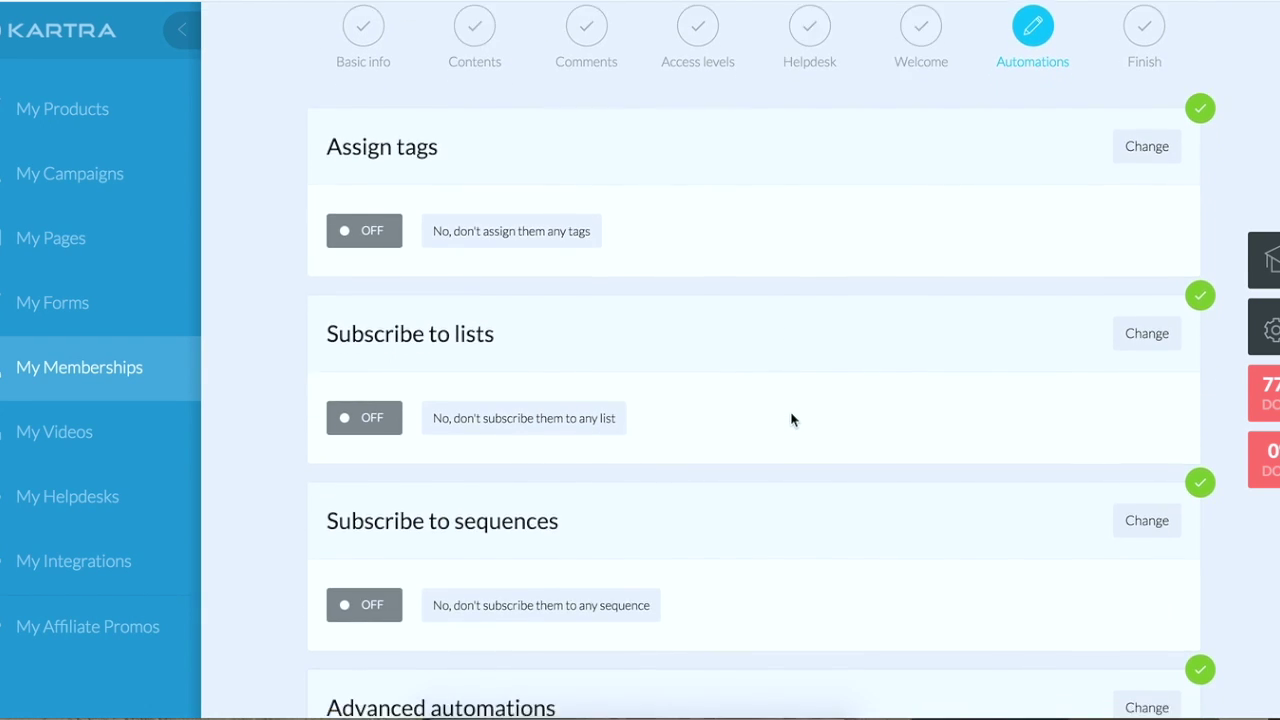
scroll(718, 400, "down", 1)
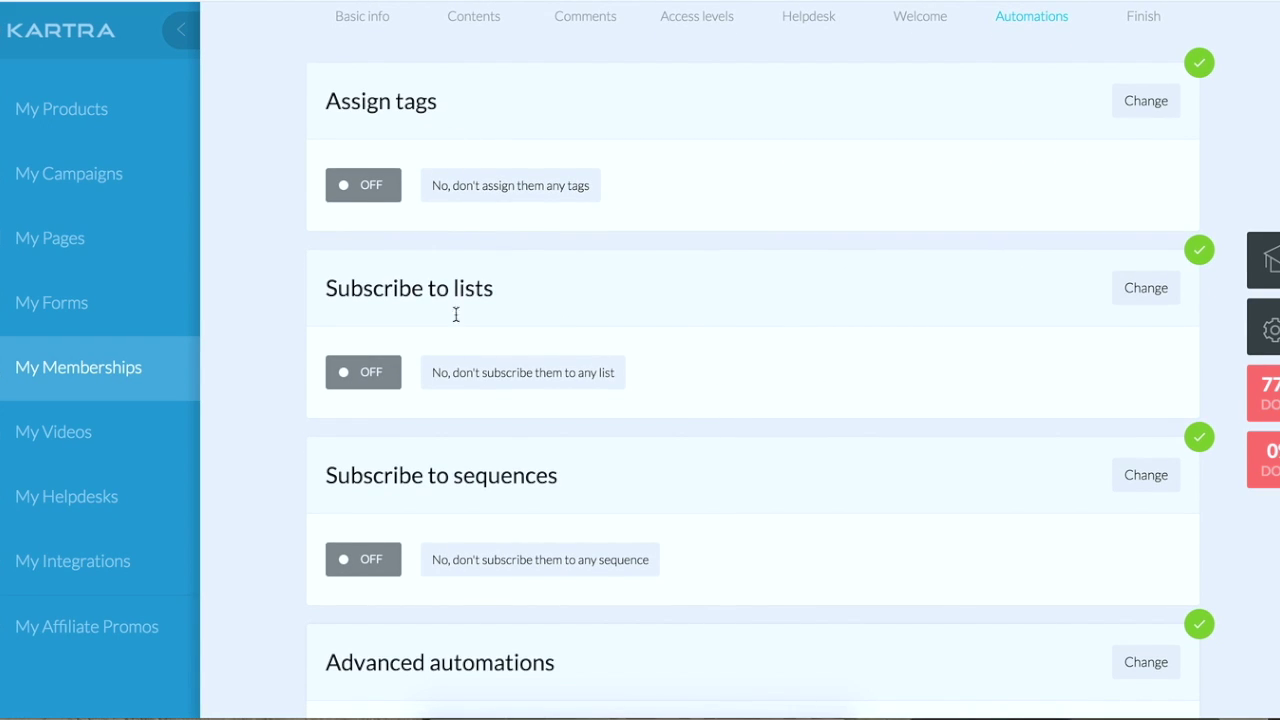
scroll(537, 531, "down", 3)
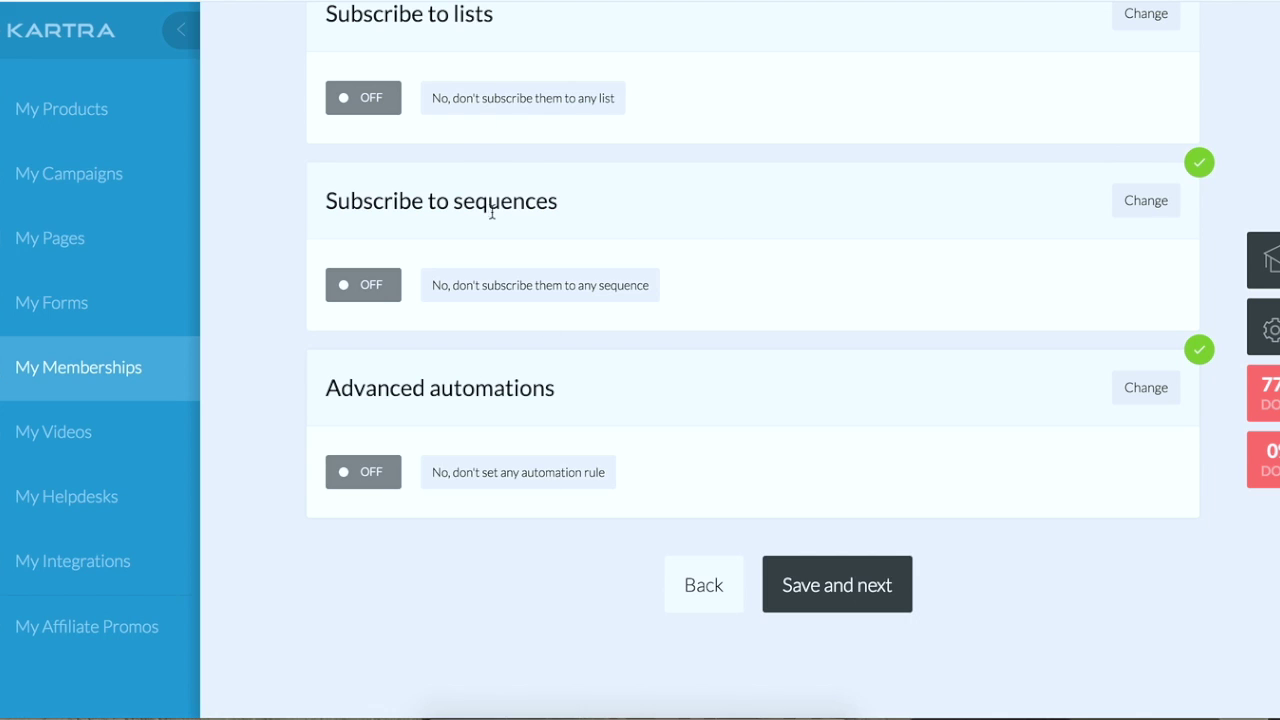
left_click_drag(547, 207, 412, 205)
left_click_drag(556, 397, 451, 397)
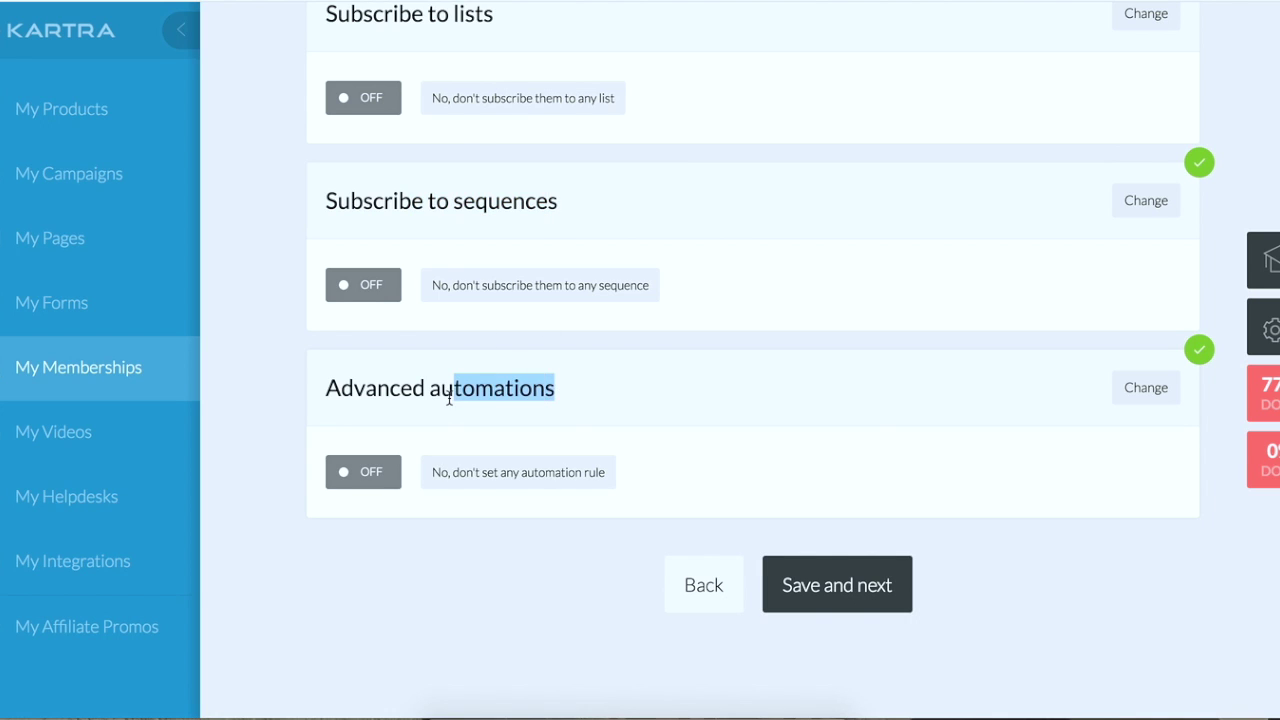
scroll(449, 397, "up", 2)
scroll(449, 400, "down", 5)
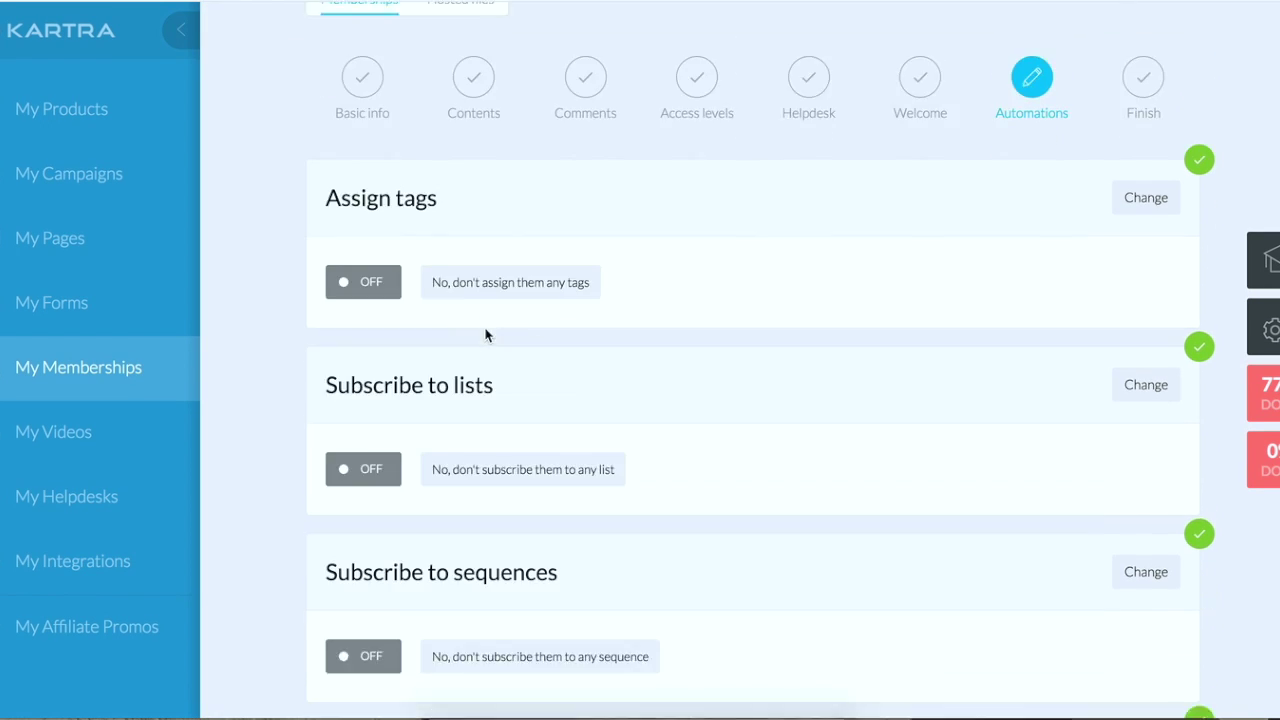
left_click(831, 604)
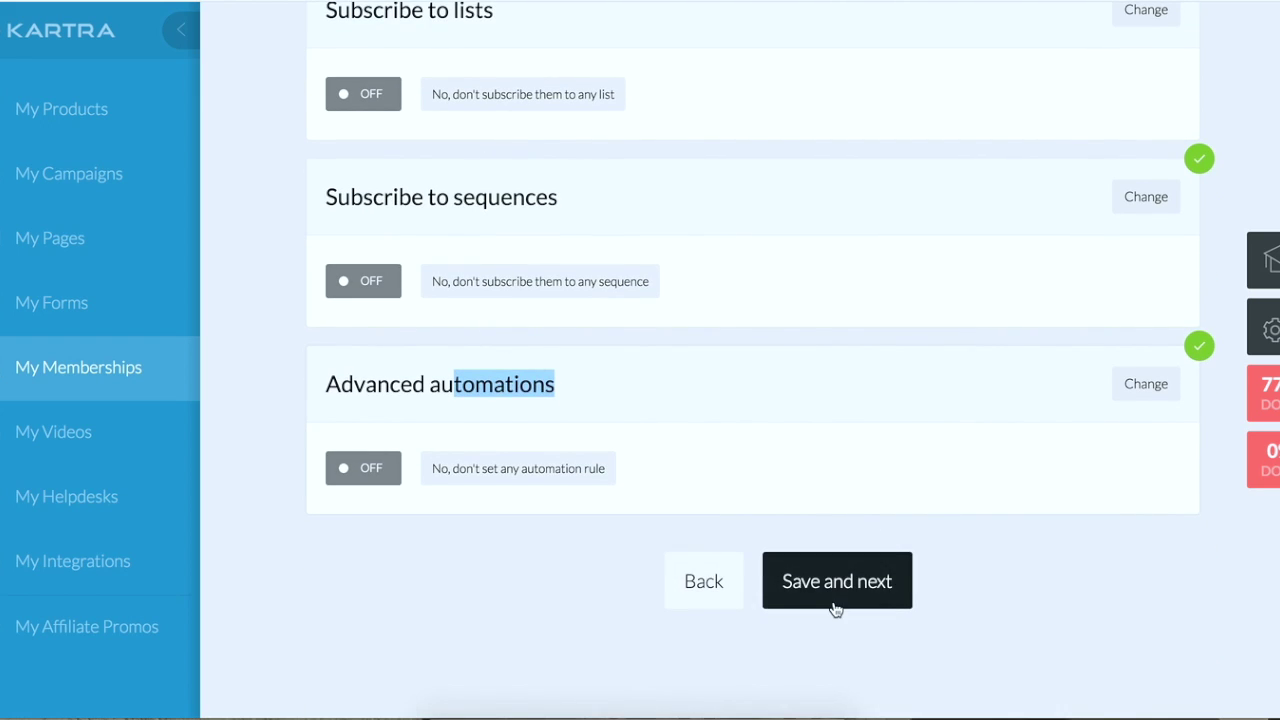
- Review the Congratulations message confirming the membership portal was created, and the What next panel
scroll(834, 606, "up", 2)
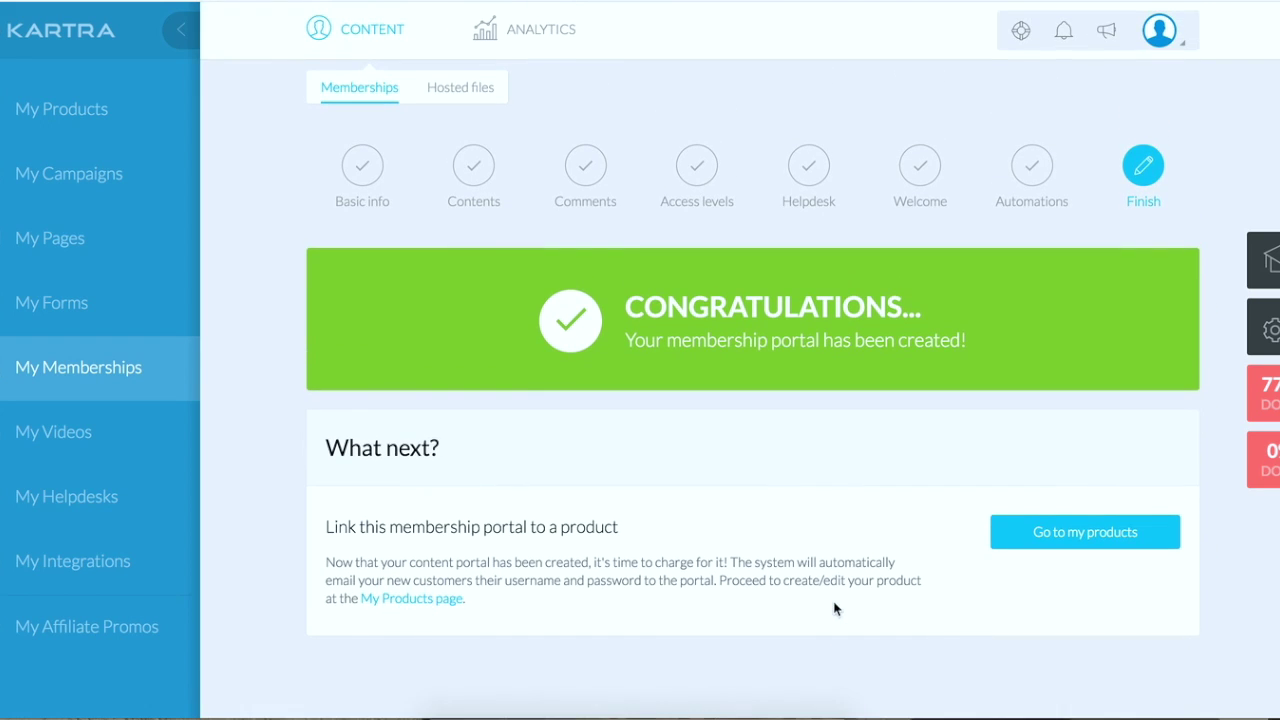
left_click_drag(986, 336, 666, 341)
left_click(615, 350)
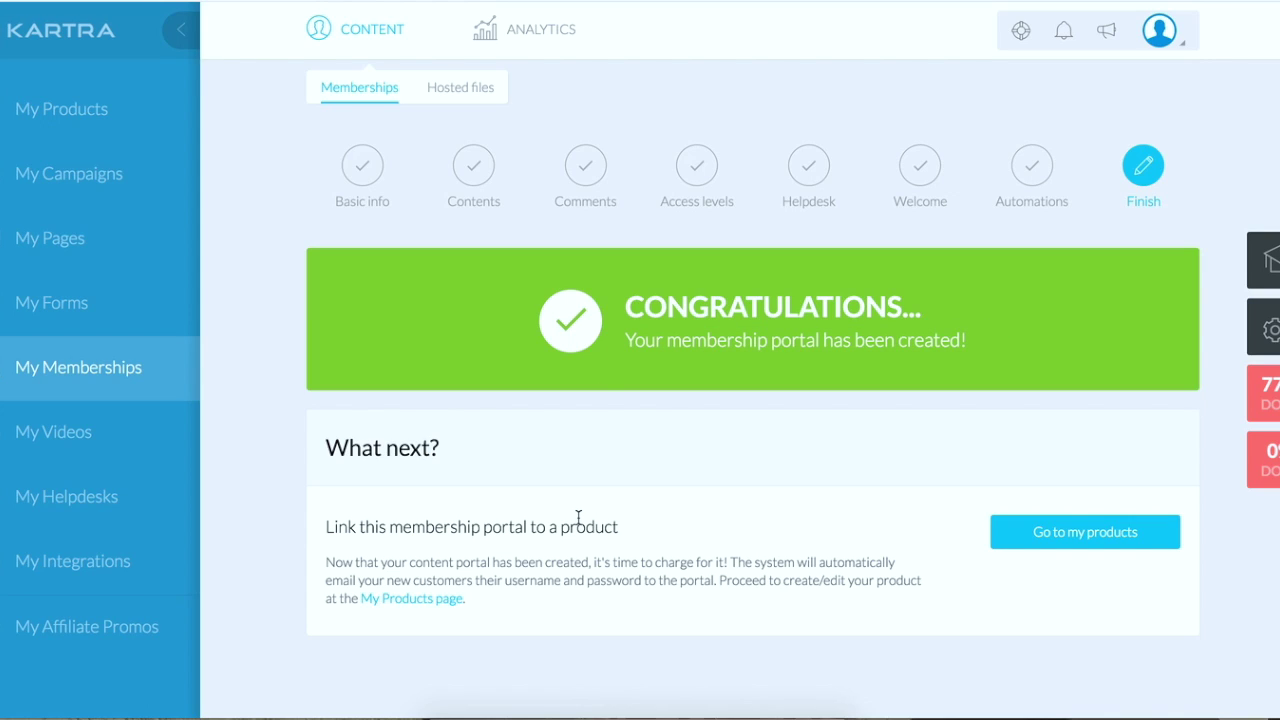